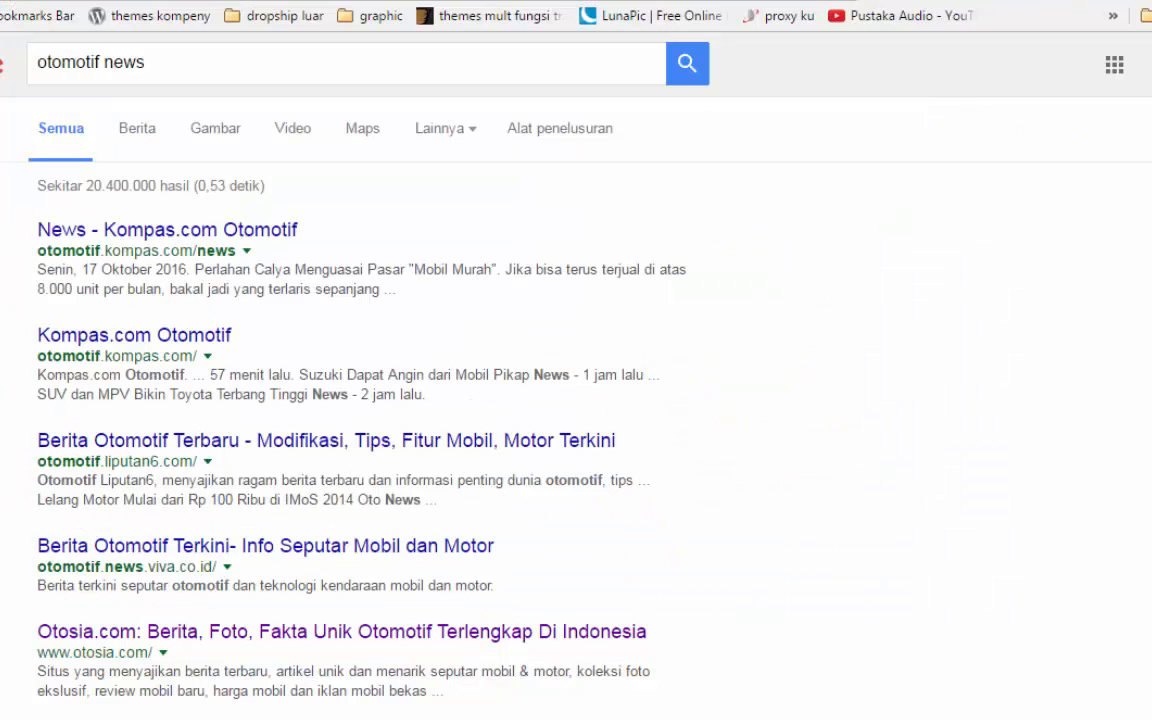
- Search Google Images for "car interior design idea" in a new tab
key(ctrl+t)
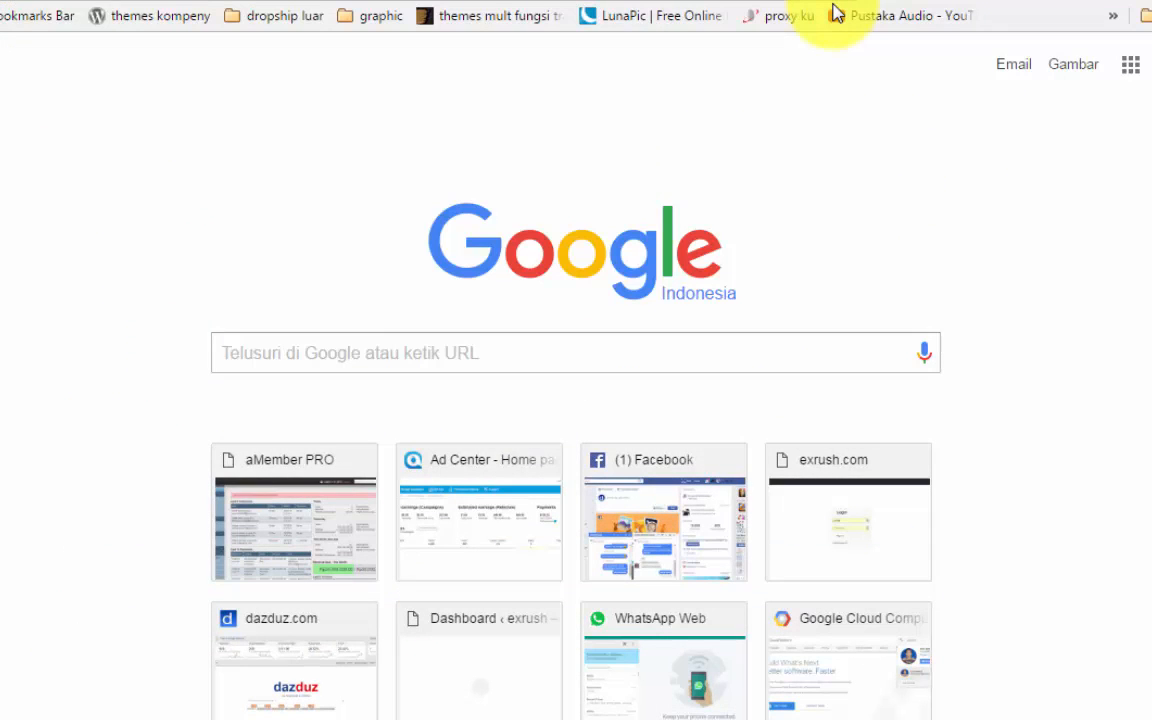
text(car)
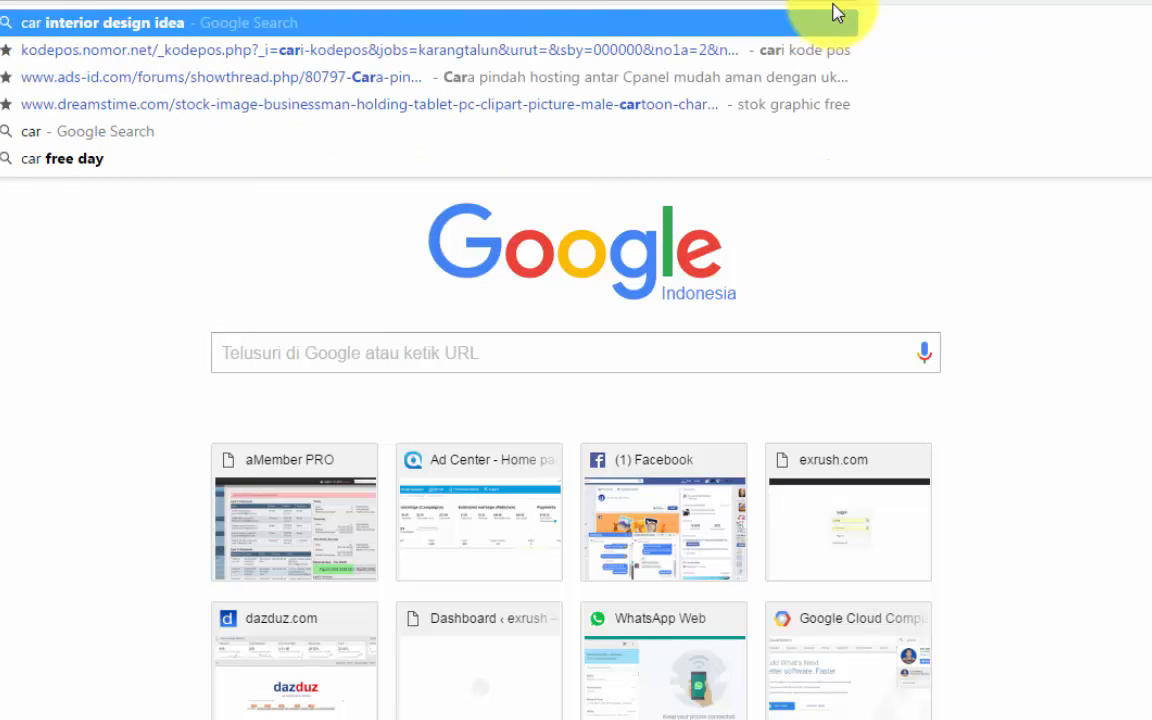
key(Return)
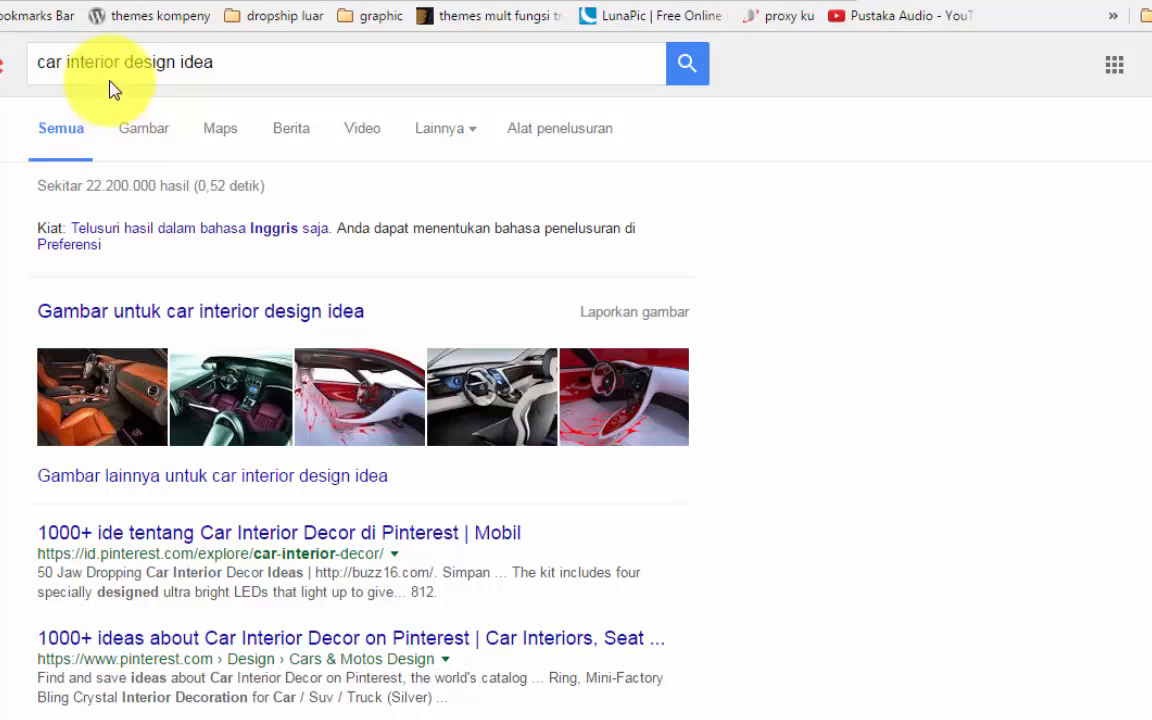
click(146, 127)
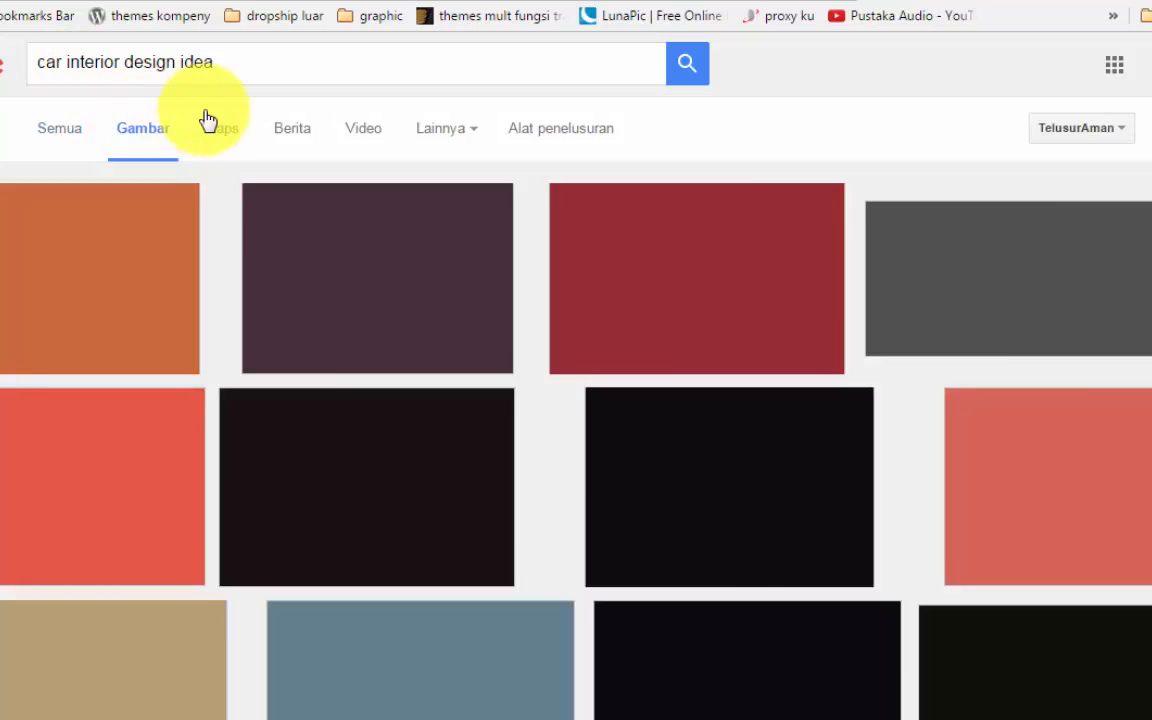
- Open the web page behind the first image result, the orange-seat interior from "50 Jaw Dropping car interior decor"
click(93, 253)
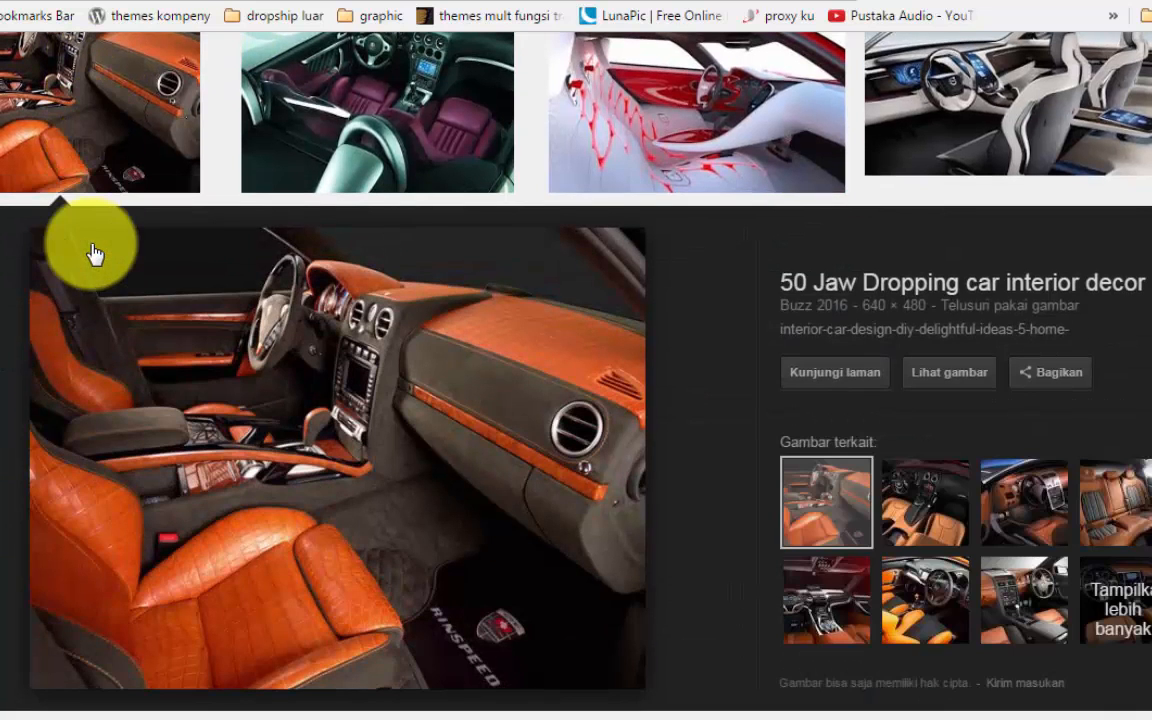
click(836, 373)
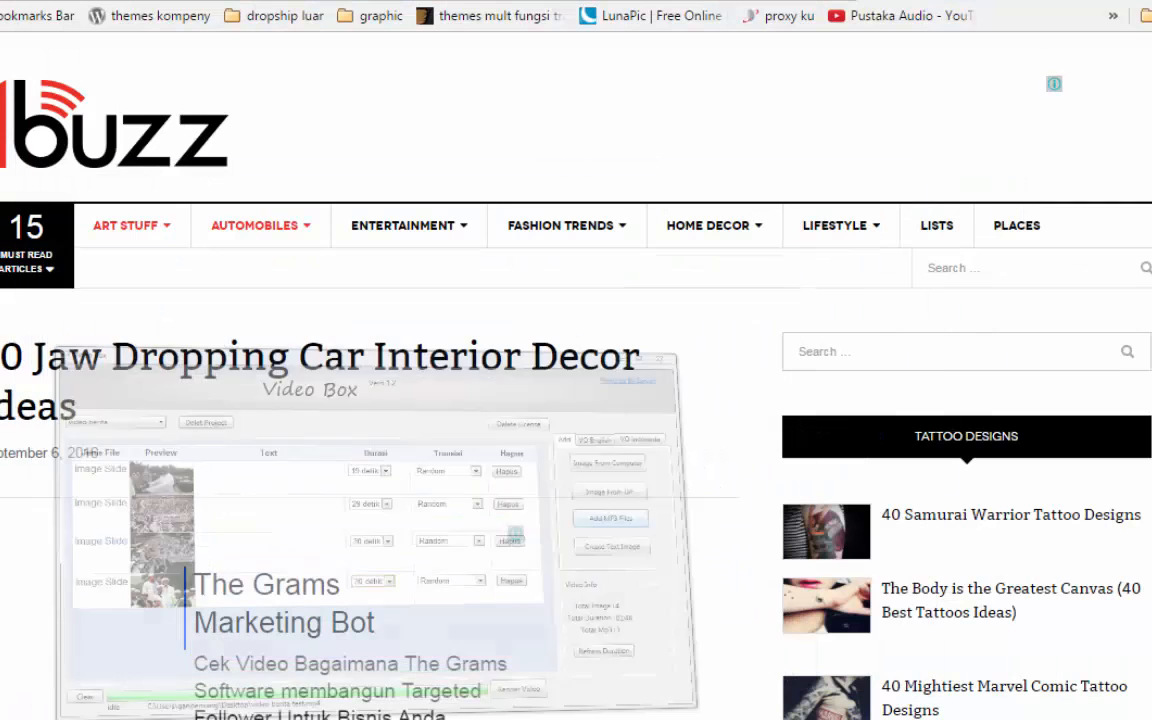
key(super)
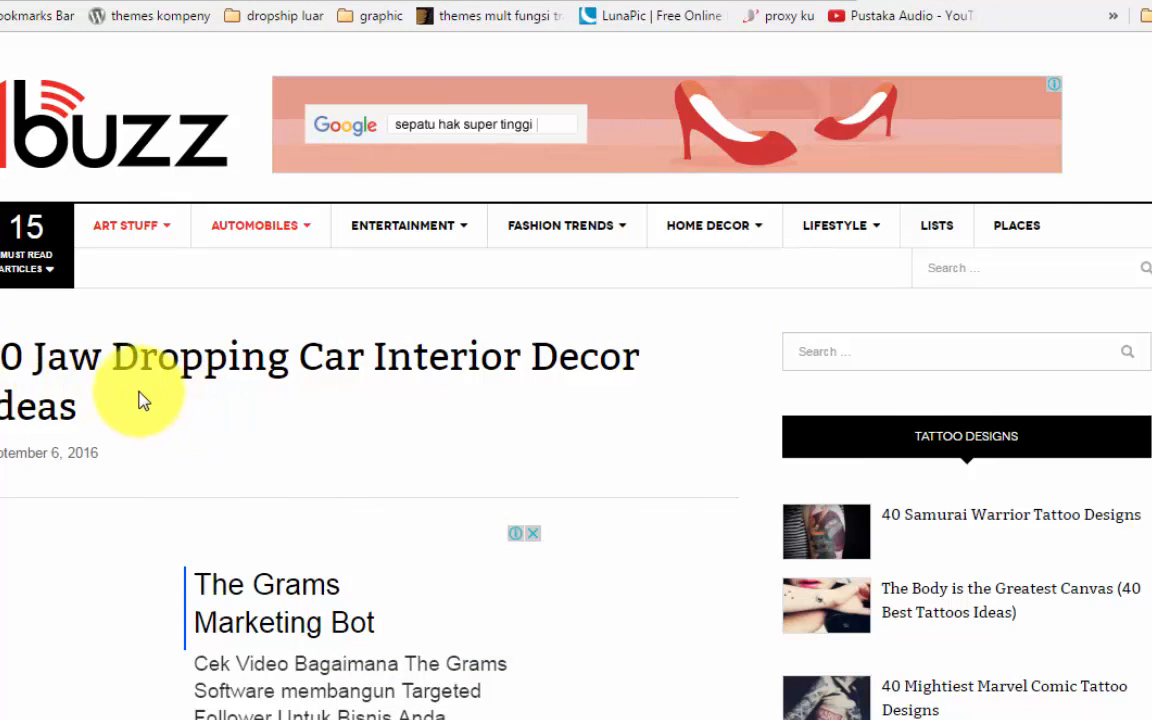
- Switch to the "error chrome" Notepad file and replace its text with "50 jaw dropping car interior decor ideas", followed by a new line
right_click(88, 385)
click(212, 250)
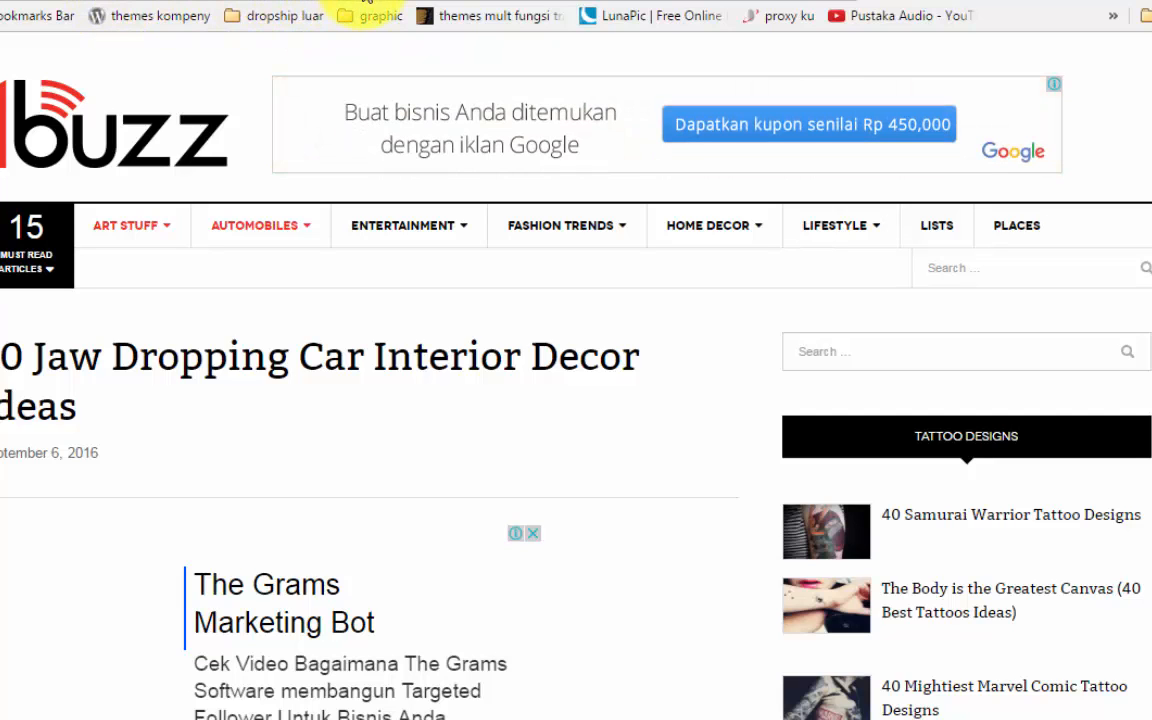
click(386, 655)
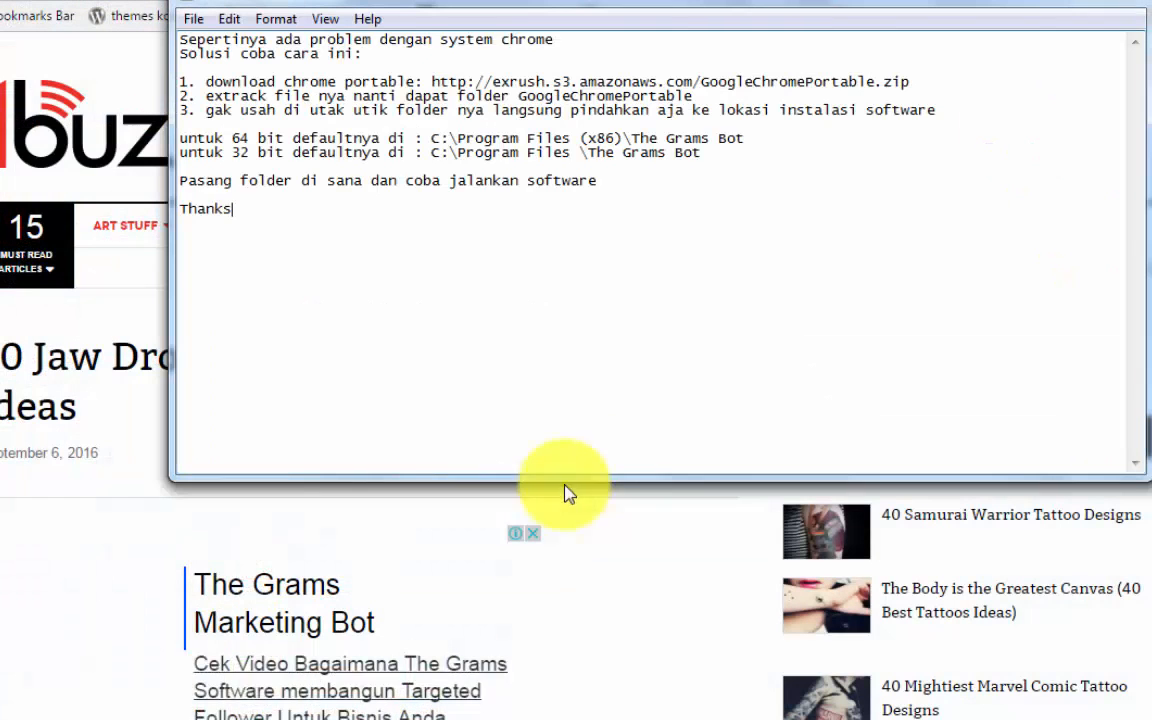
key(ctrl+a)
text(jaw-dropping-car-interior-decor-ideas)
key(BackSpace)
key(BackSpace)
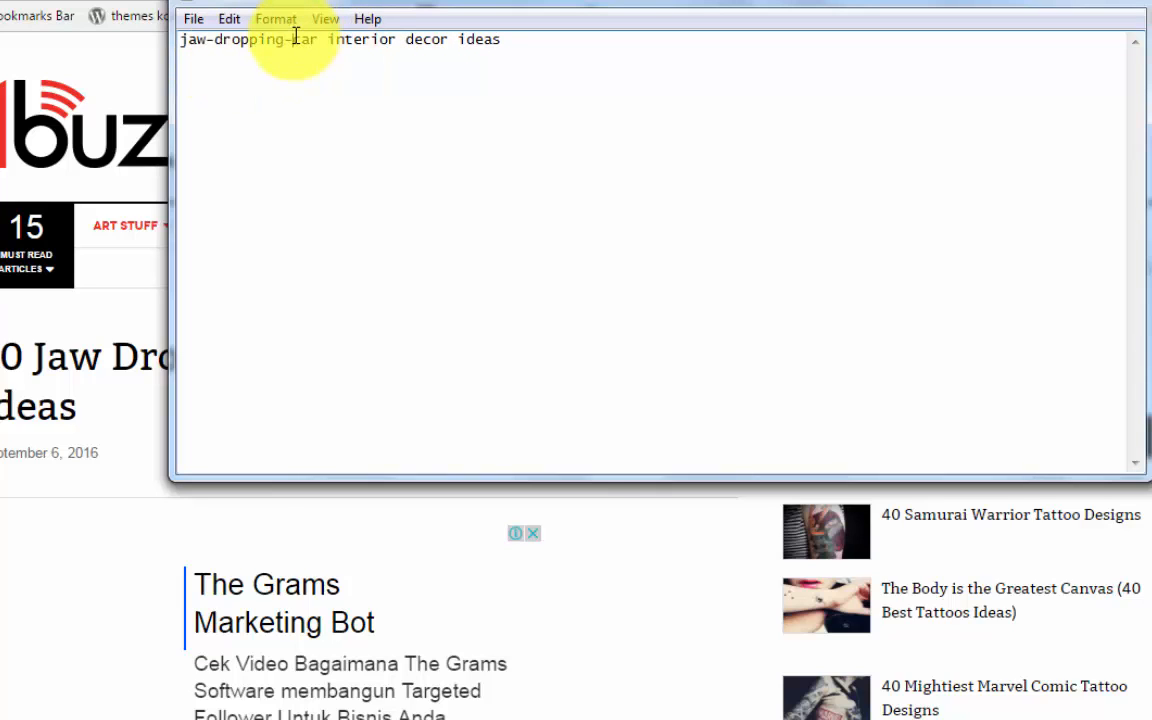
click(214, 40)
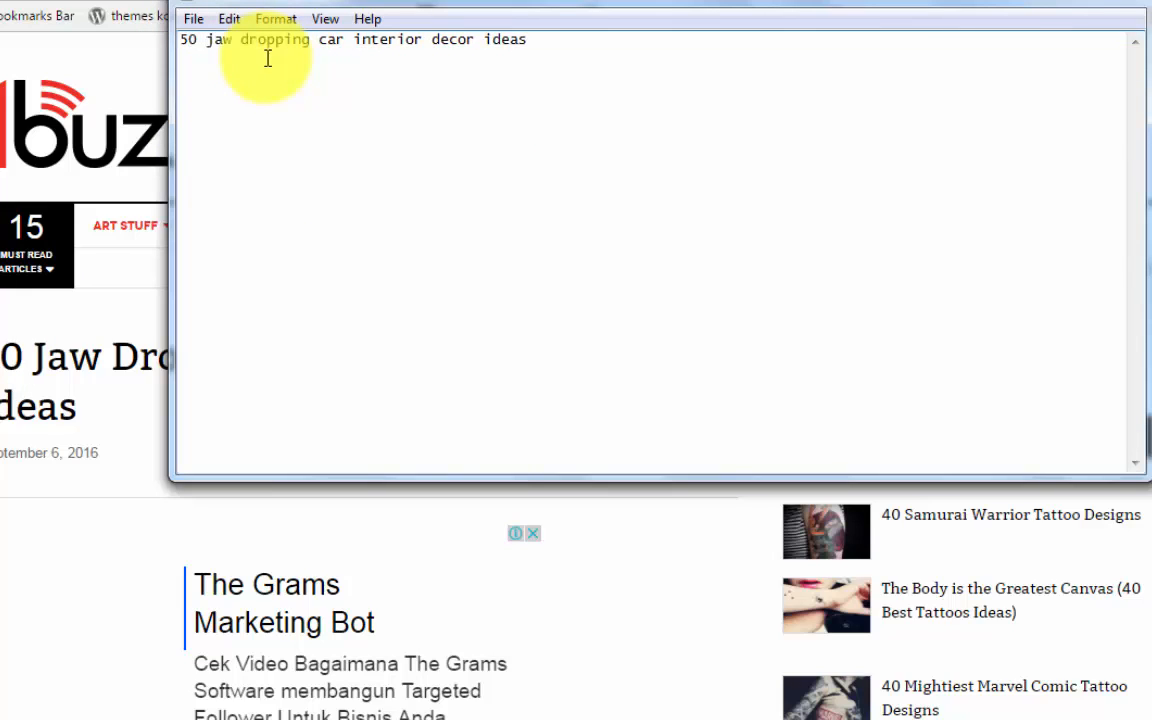
click(561, 99)
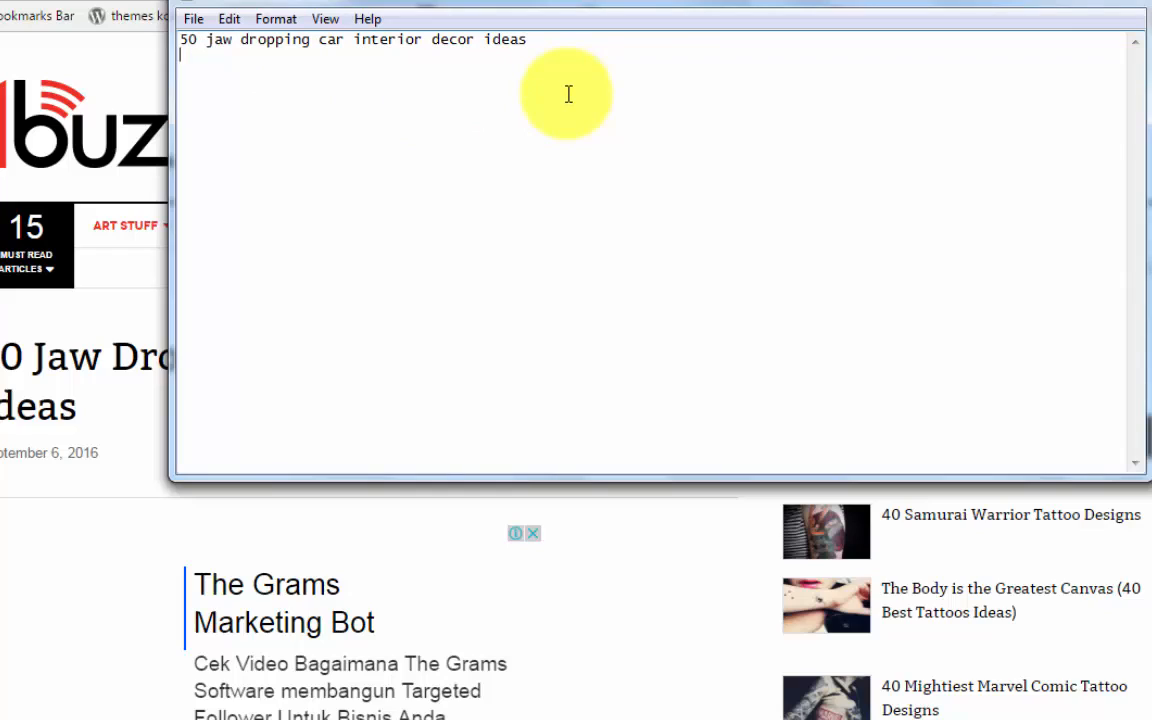
- Copy the image address of the article's brown leather and wood dashboard photo and paste it below the title in the Notepad note
click(10, 275)
scroll(10, 290, down, 10)
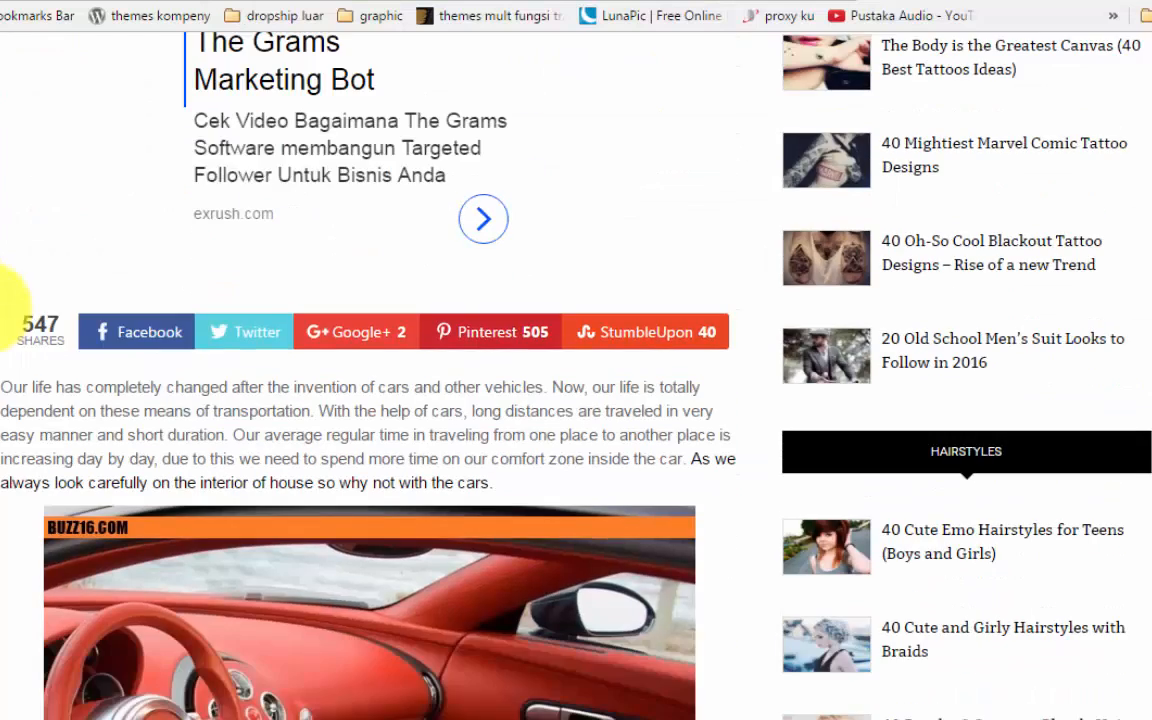
scroll(10, 305, down, 1)
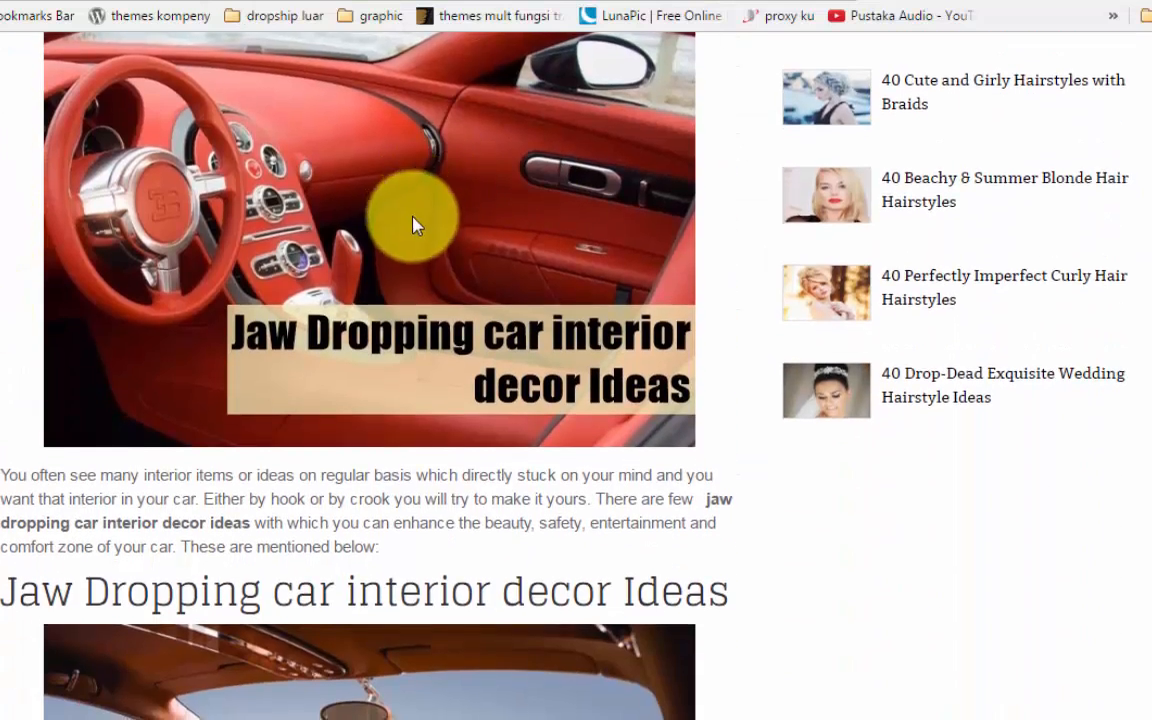
scroll(416, 235, down, 4)
scroll(265, 244, down, 3)
right_click(265, 236)
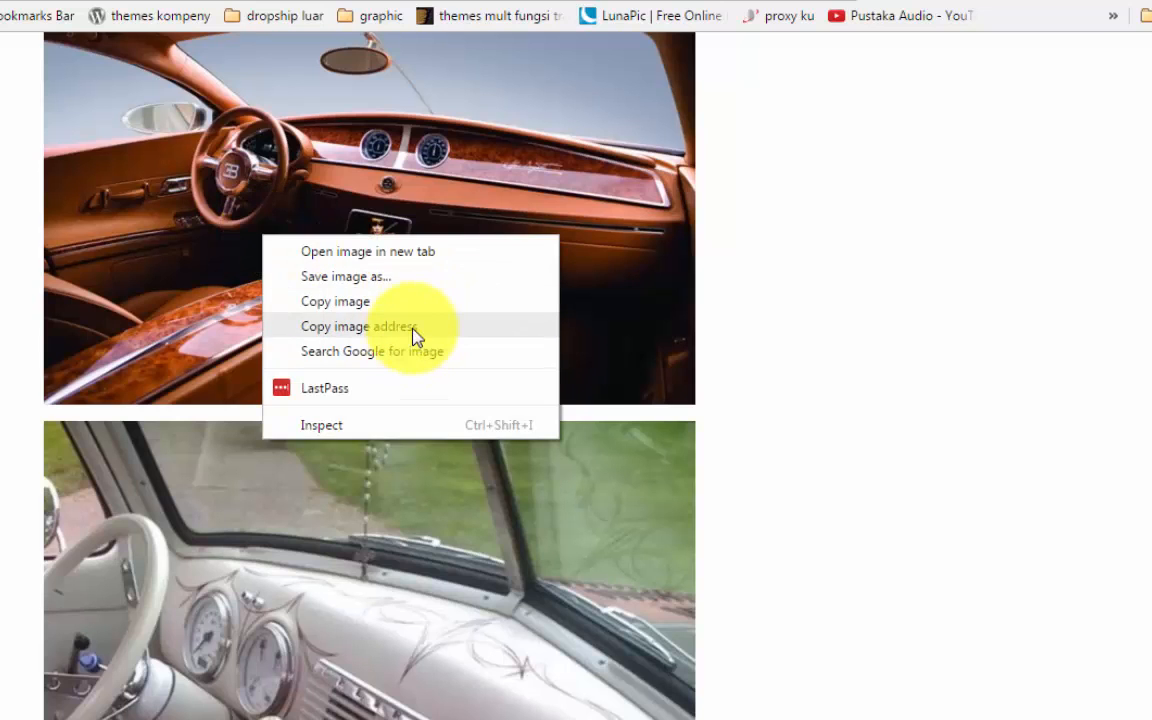
click(410, 330)
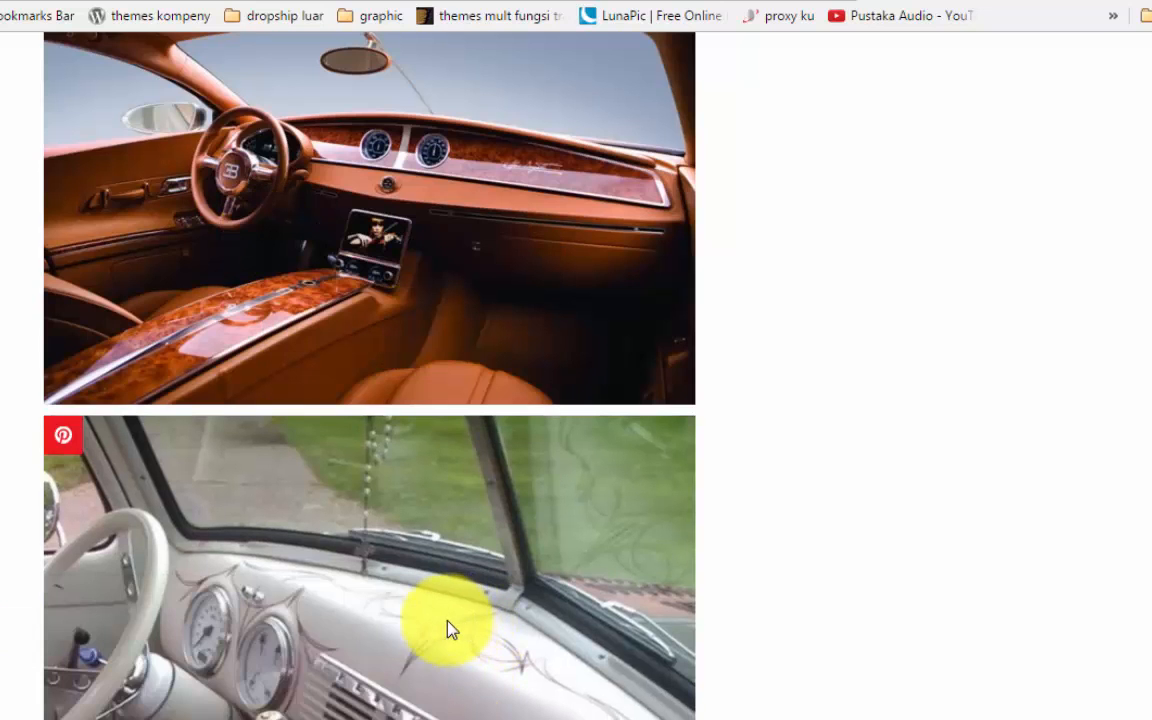
click(337, 661)
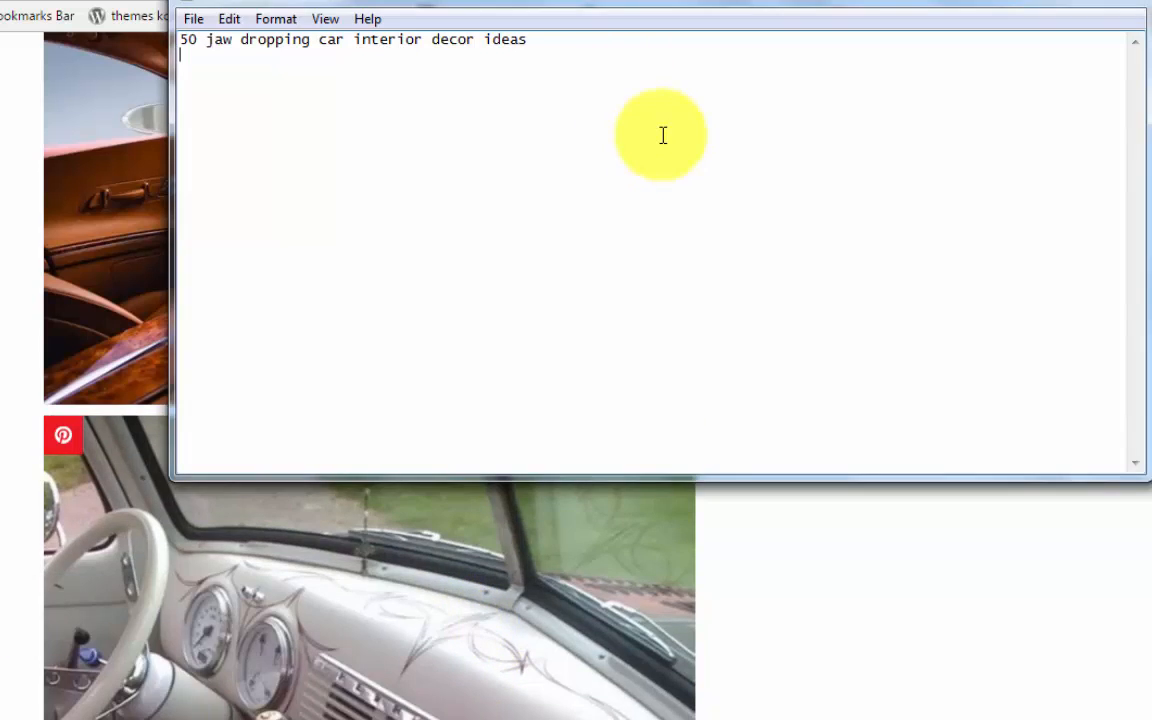
key(ctrl+v)
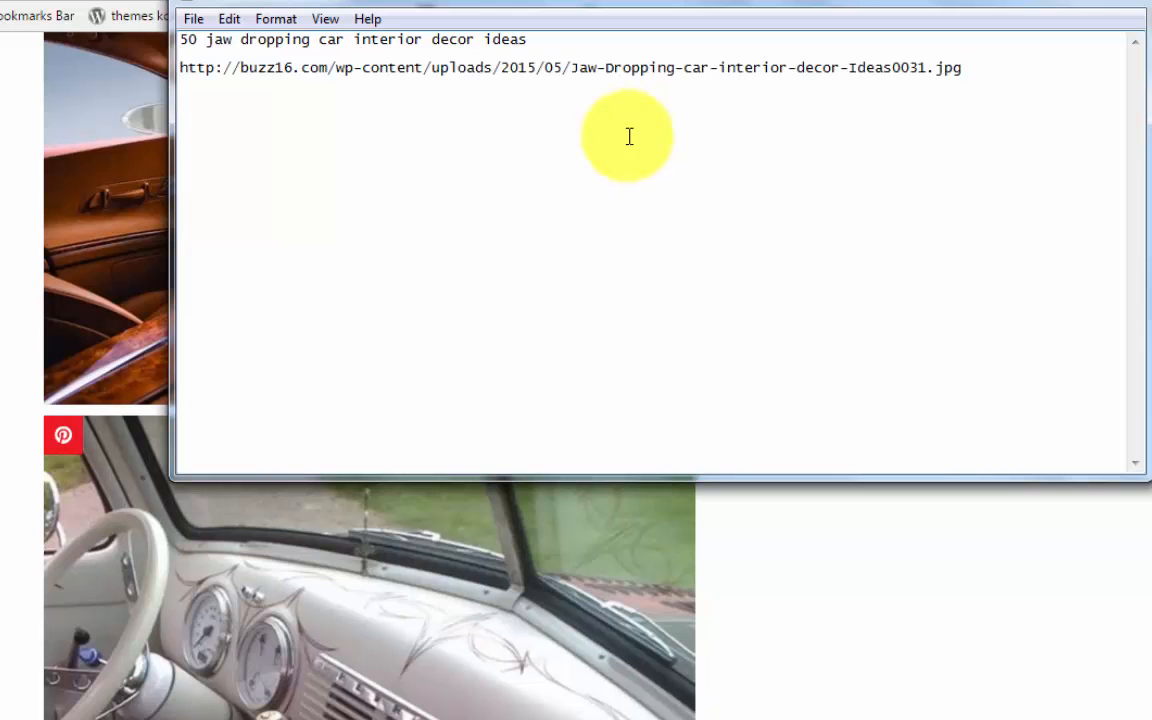
- Add the image address of the white vintage dashboard photo as the second URL line in the Notepad note
key(alt+Tab)
scroll(268, 303, down, 1)
scroll(268, 303, down, 2)
right_click(330, 342)
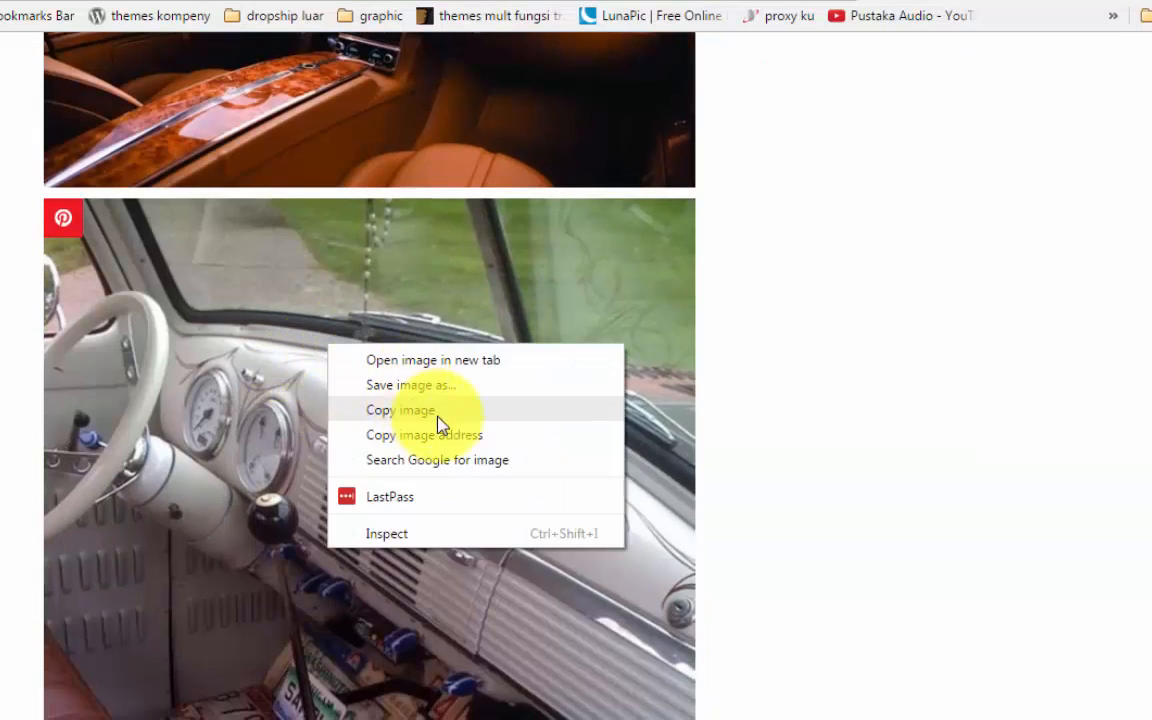
click(458, 440)
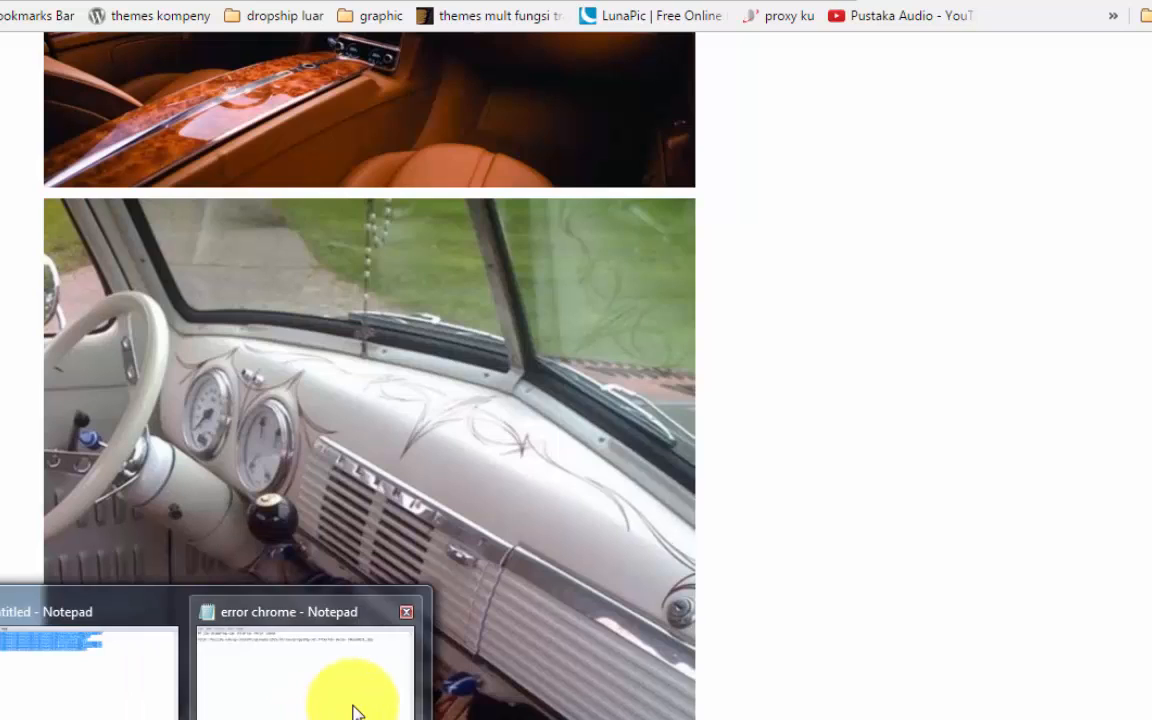
click(355, 712)
key(Return)
key(ctrl+v)
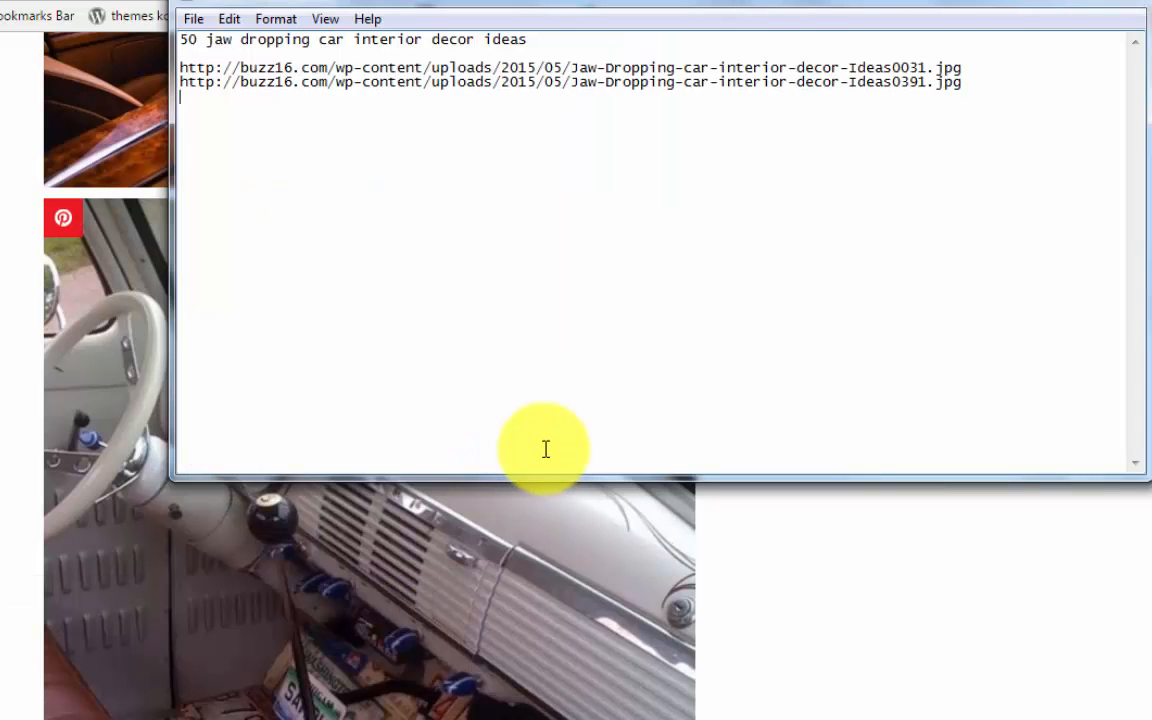
- Add the image address of the brown Galibier rear-seat photo as the third URL line in the Notepad note
click(3, 381)
scroll(3, 381, down, 8)
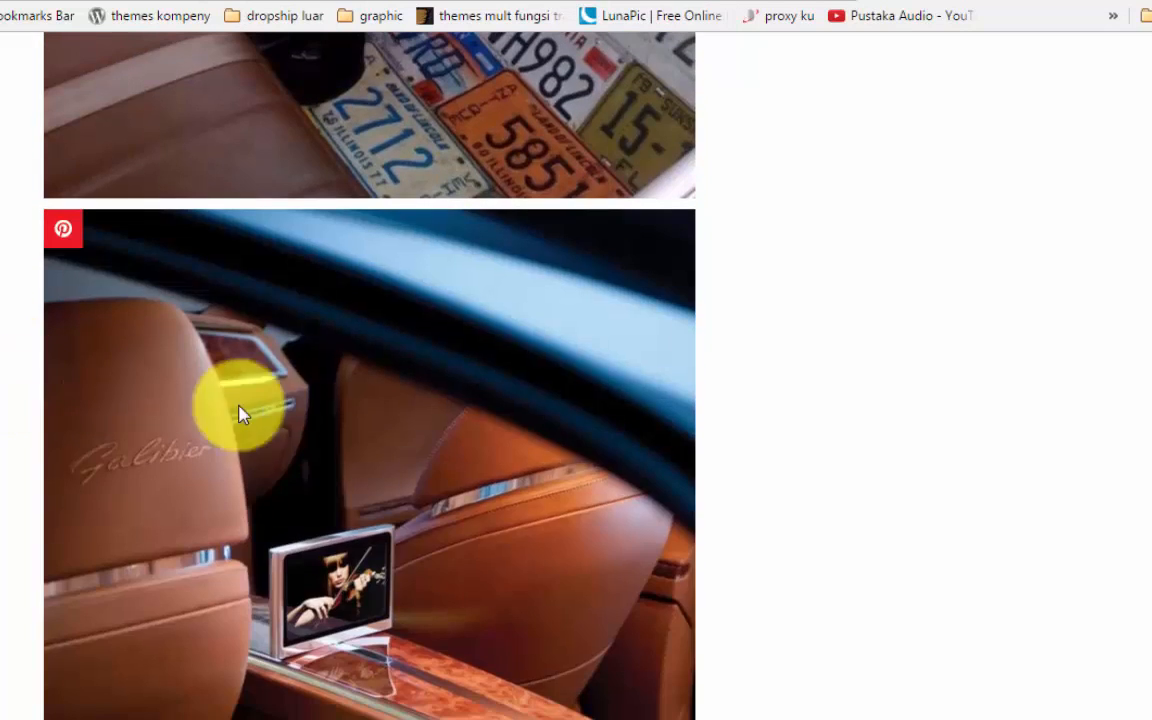
right_click(278, 399)
click(395, 491)
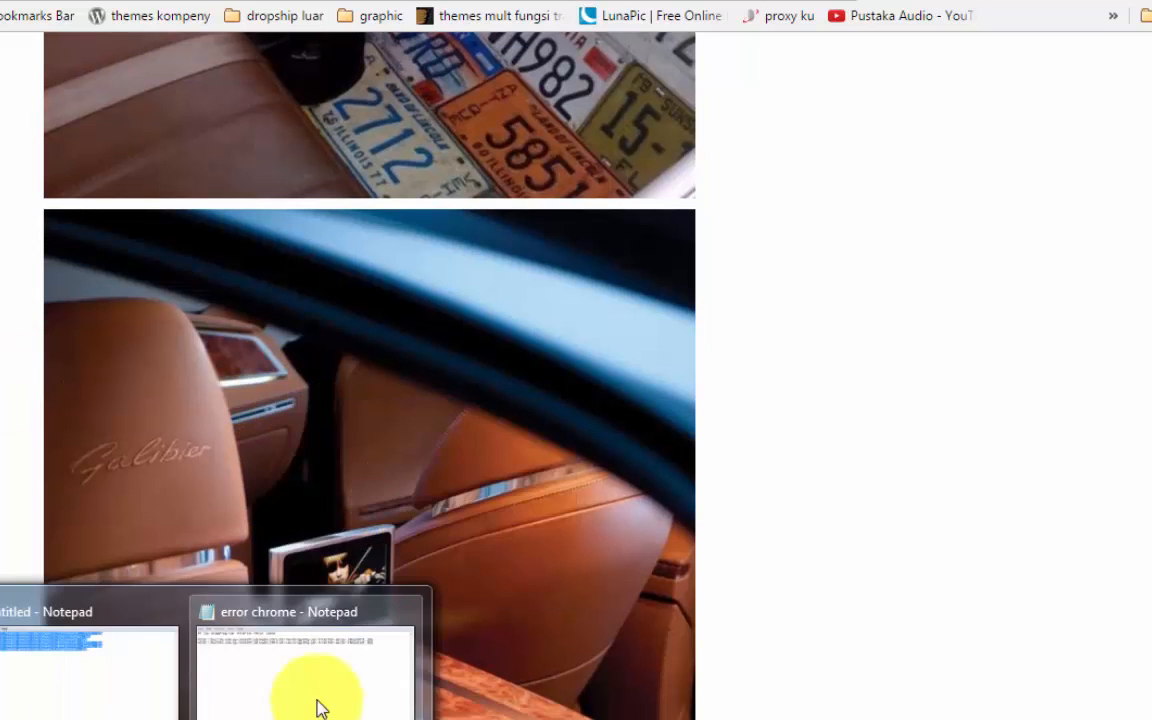
click(318, 708)
key(ctrl+v)
key(Return)
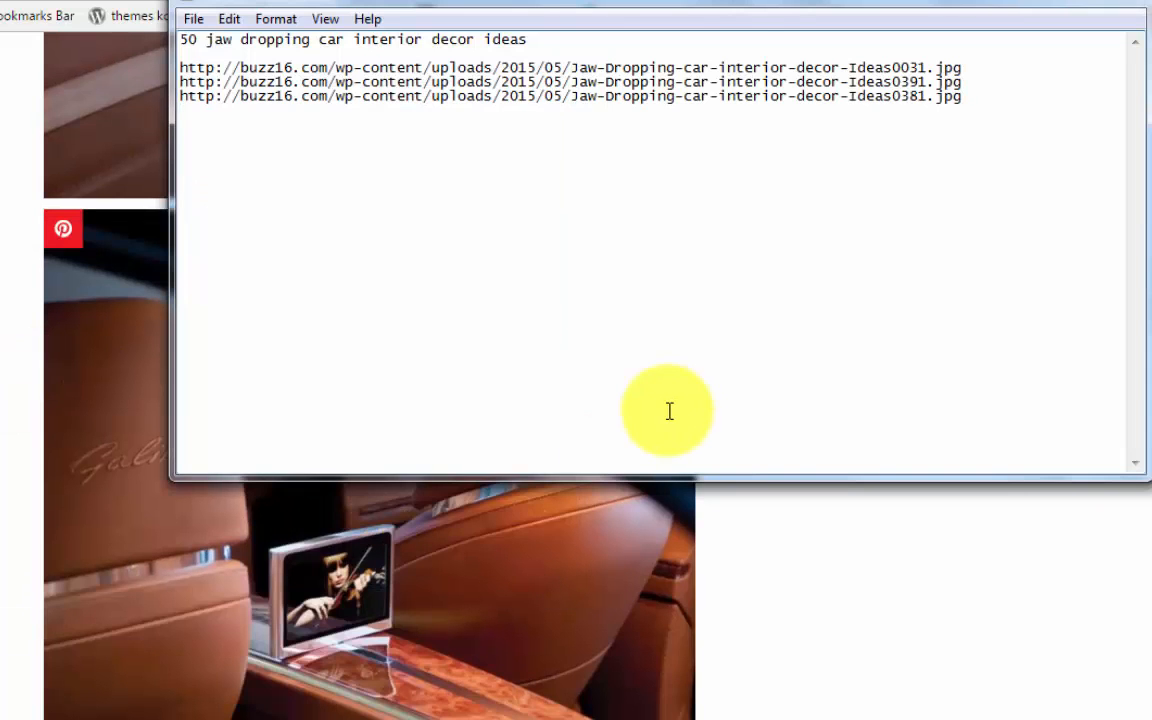
- Add the image address of the back seat photo with three cat plush toys as the fourth URL line in the note
click(150, 425)
scroll(218, 411, down, 10)
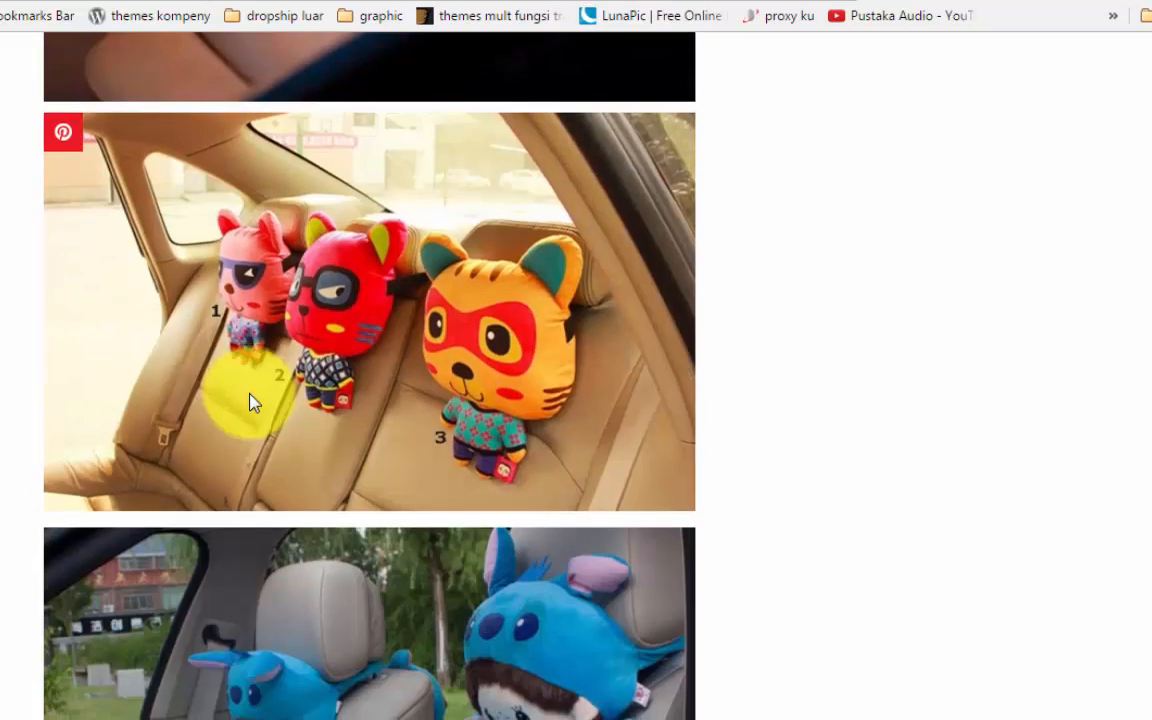
right_click(262, 262)
click(415, 381)
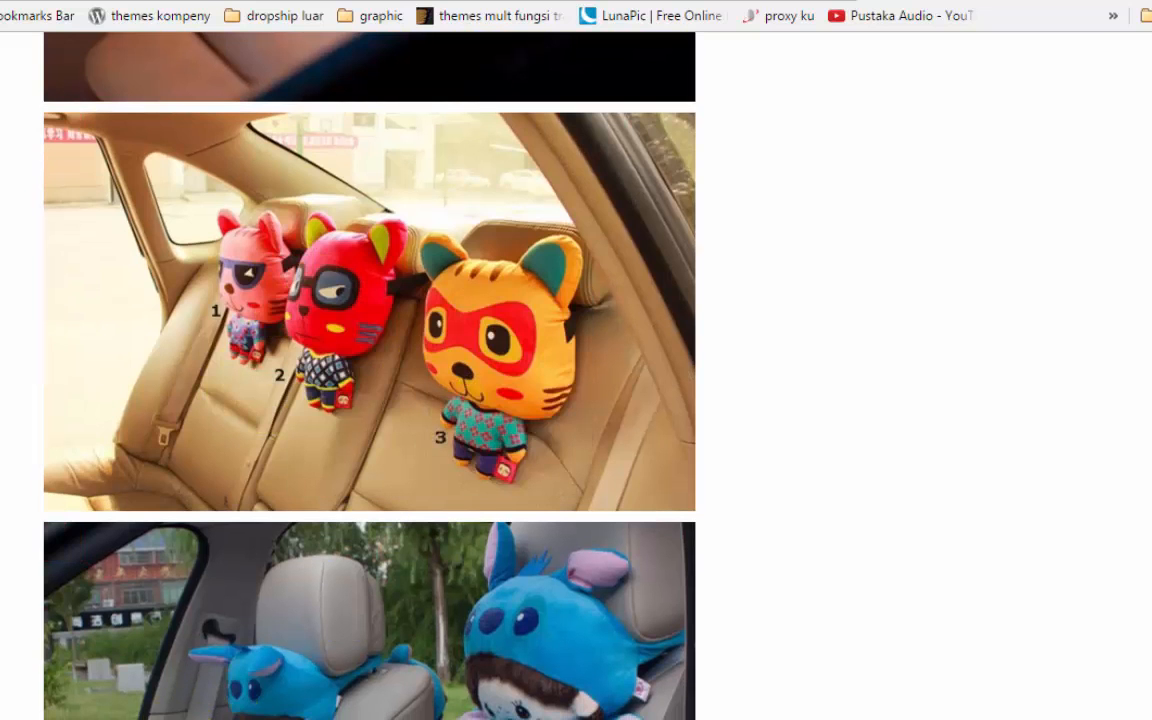
click(381, 686)
key(ctrl+v)
key(Return)
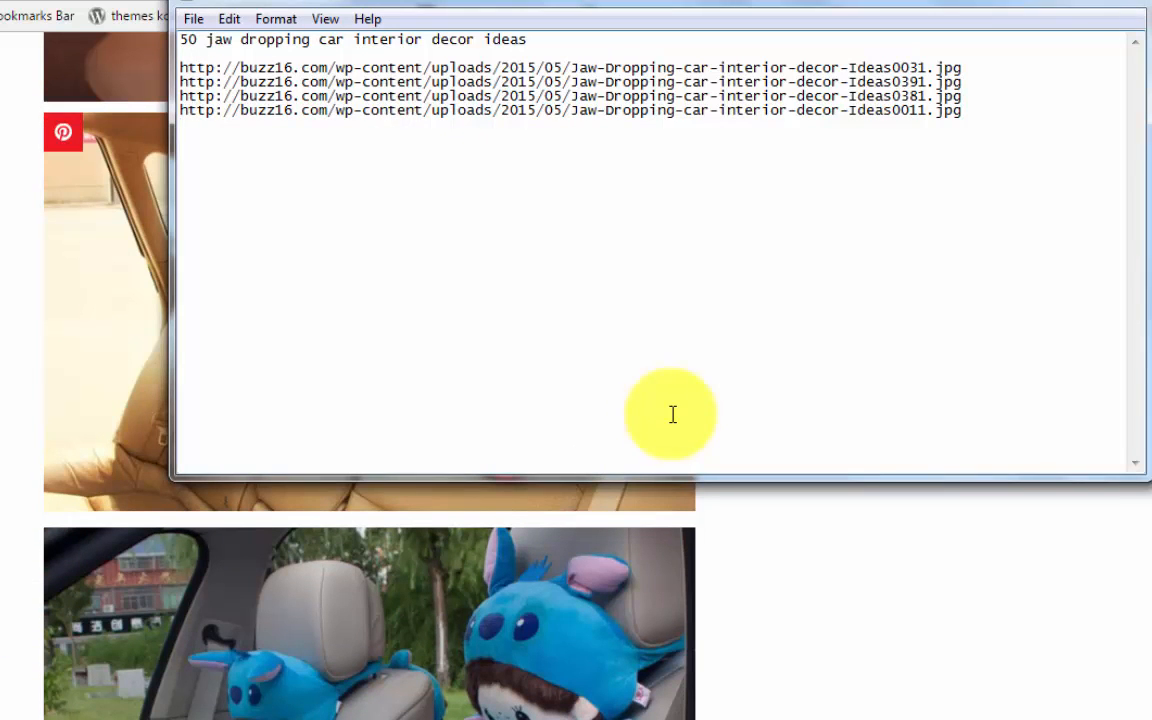
- Add the image address of the blue plush seat decoration photo as the fifth URL line in the note
click(150, 420)
scroll(221, 386, down, 4)
right_click(222, 382)
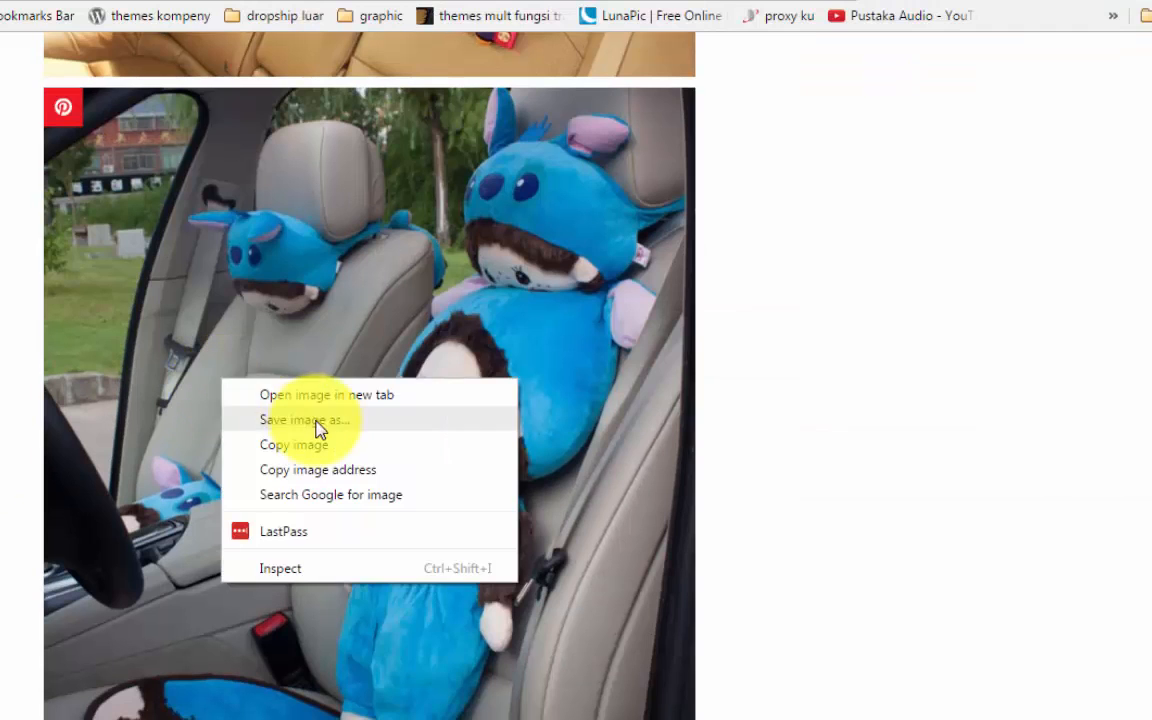
click(318, 470)
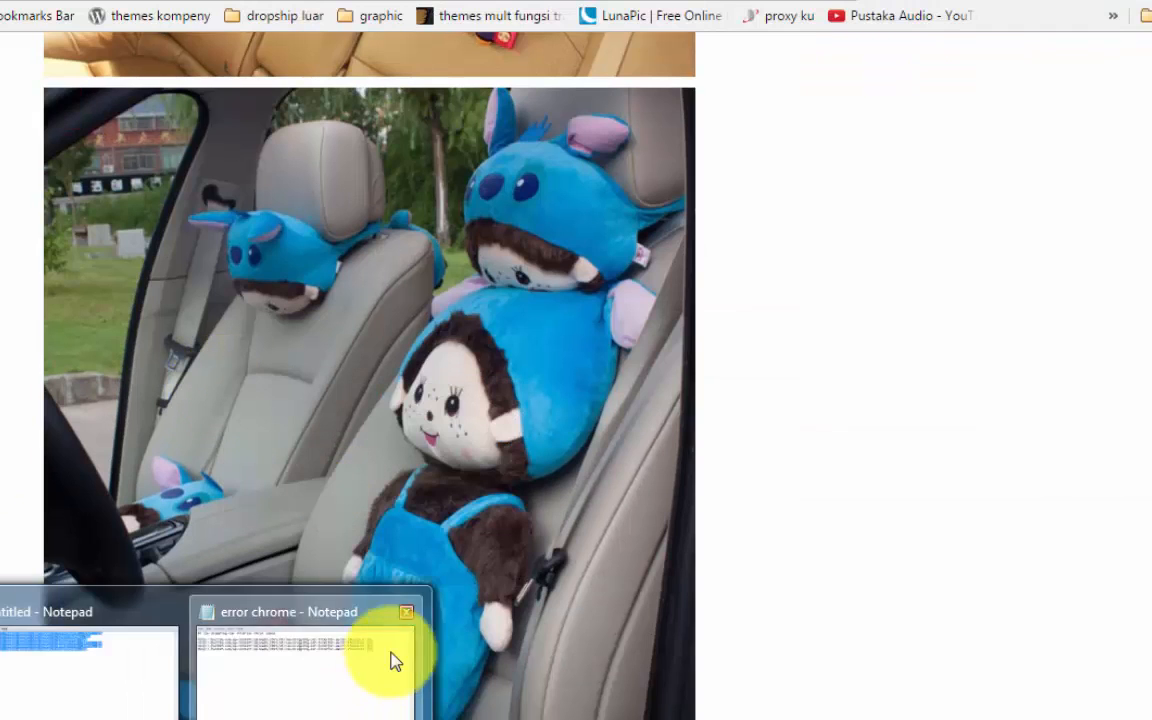
click(393, 660)
key(ctrl+v)
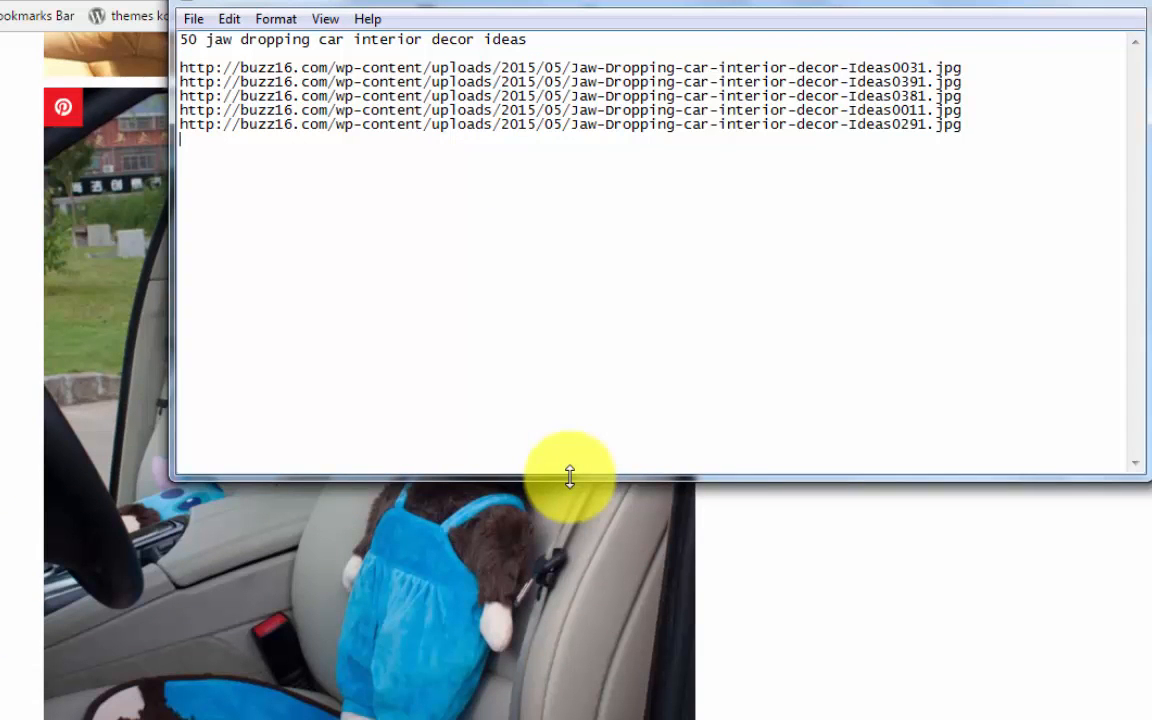
- Add the image address of the pink Hello Kitty convertible photo as the sixth URL line in the note
click(113, 399)
scroll(113, 399, down, 8)
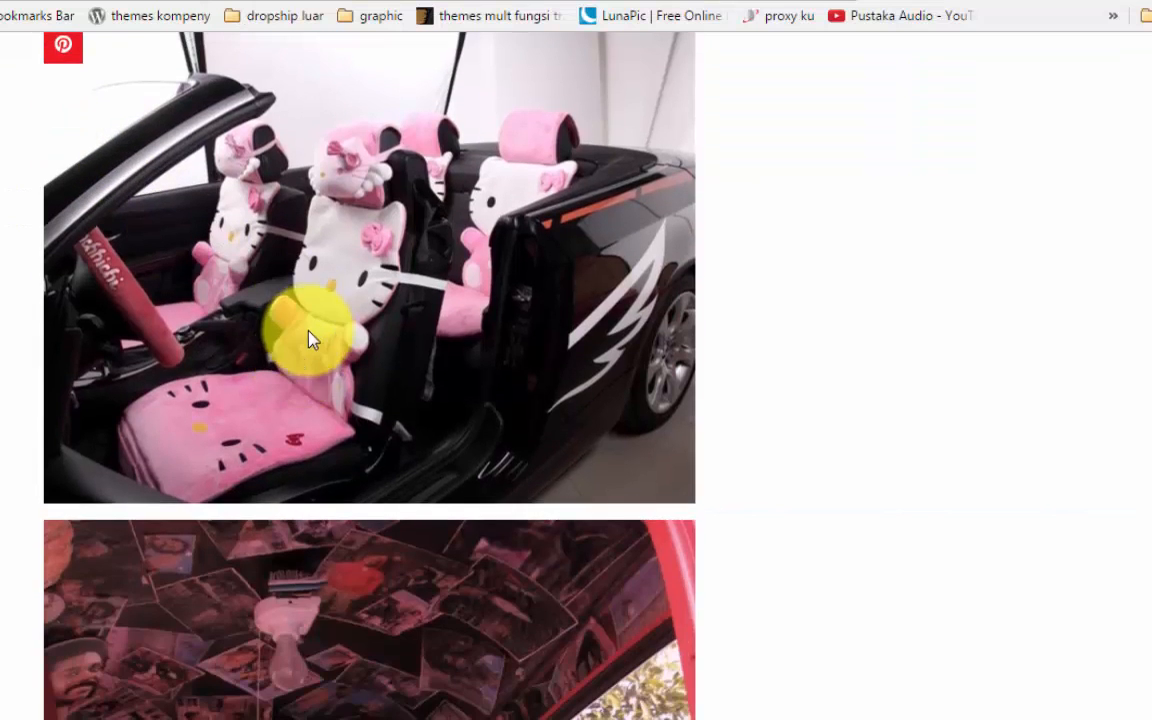
right_click(310, 340)
click(424, 419)
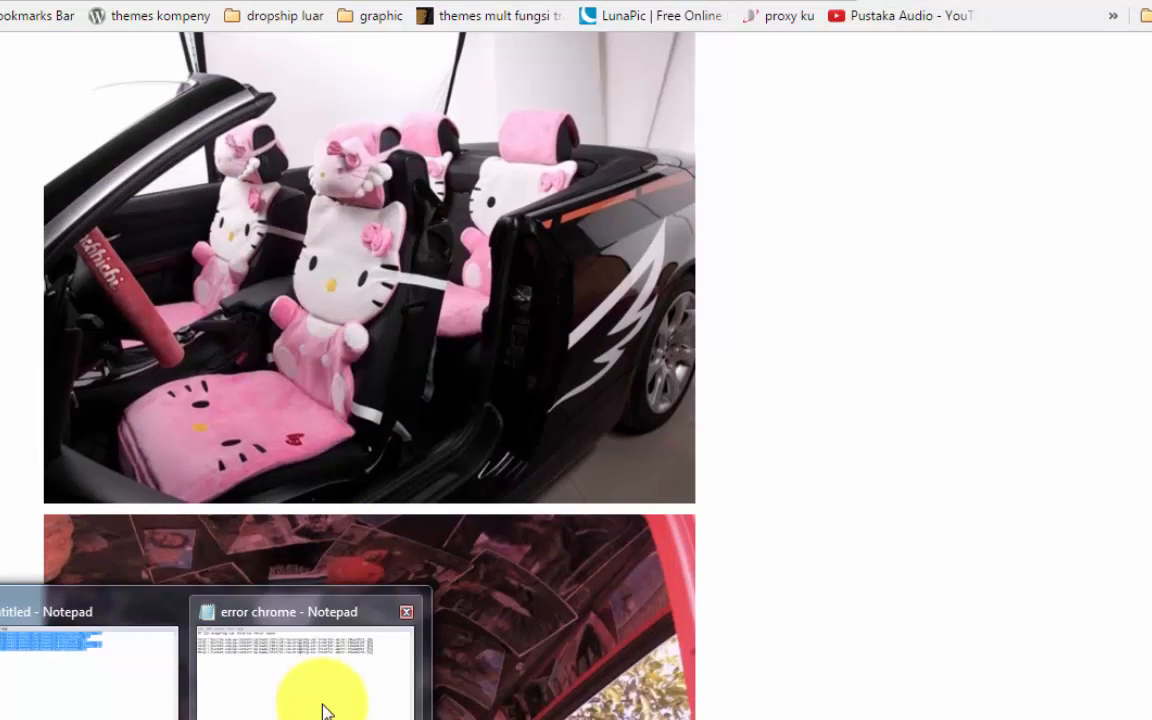
click(323, 710)
key(ctrl+v)
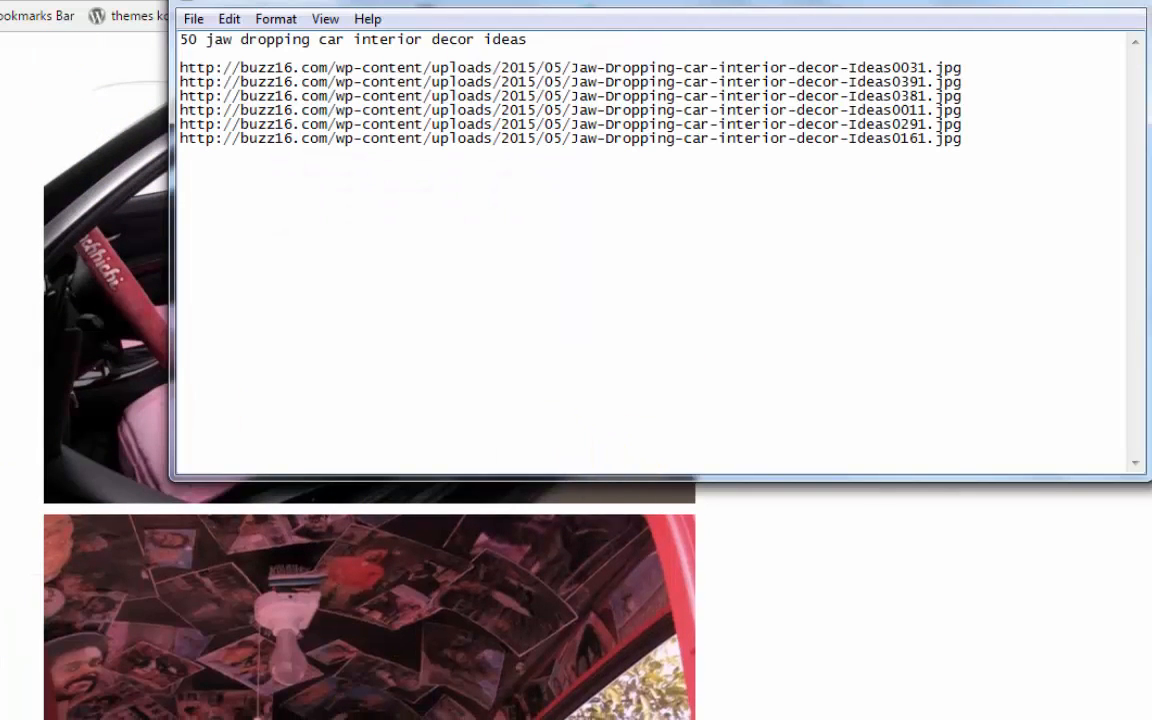
- Add the image address of the red truck interior with striped seats as the seventh URL line in the note
click(5, 411)
scroll(321, 257, down, 5)
right_click(321, 257)
click(438, 348)
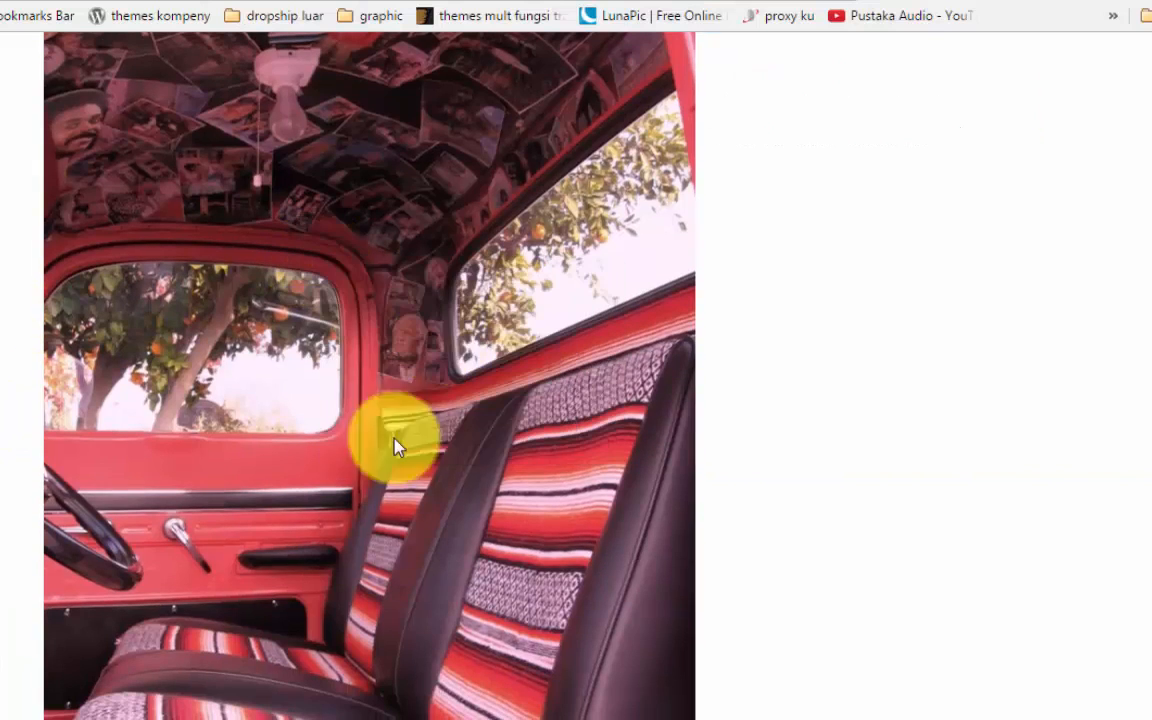
mouse_move(323, 710)
click(360, 663)
key(ctrl+v)
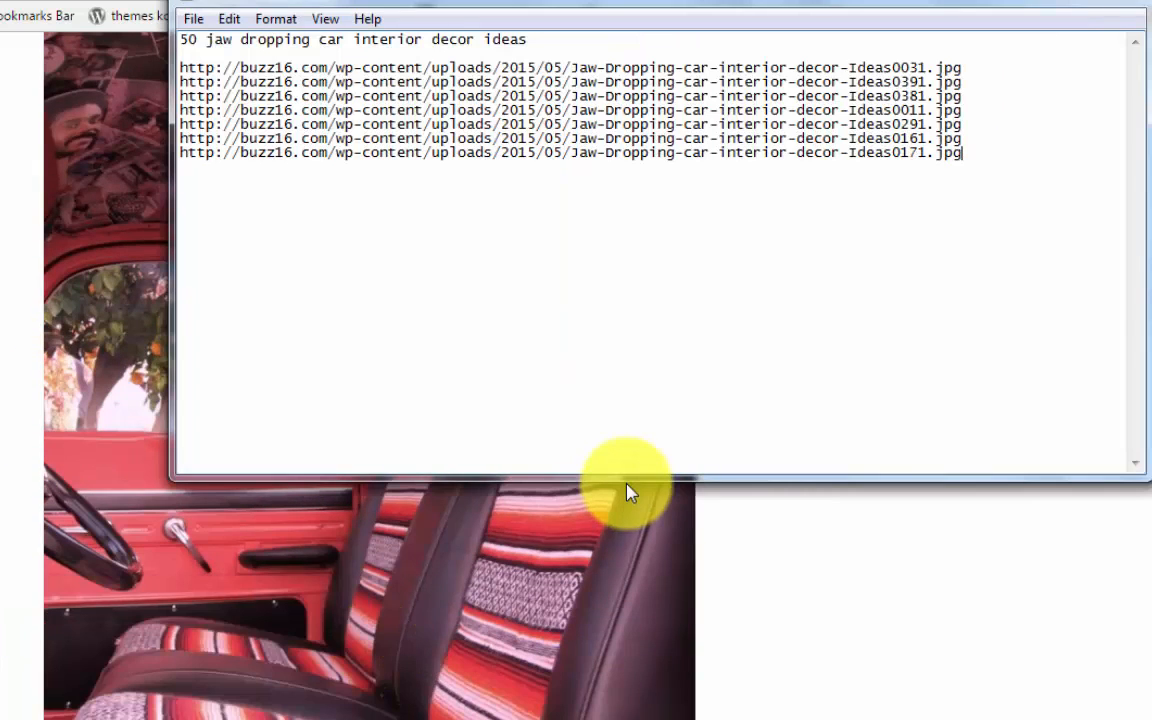
- Add the image address of a phone photo from the Phone Holder section as the eighth URL line in the note
click(600, 520)
scroll(12, 470, down, 10)
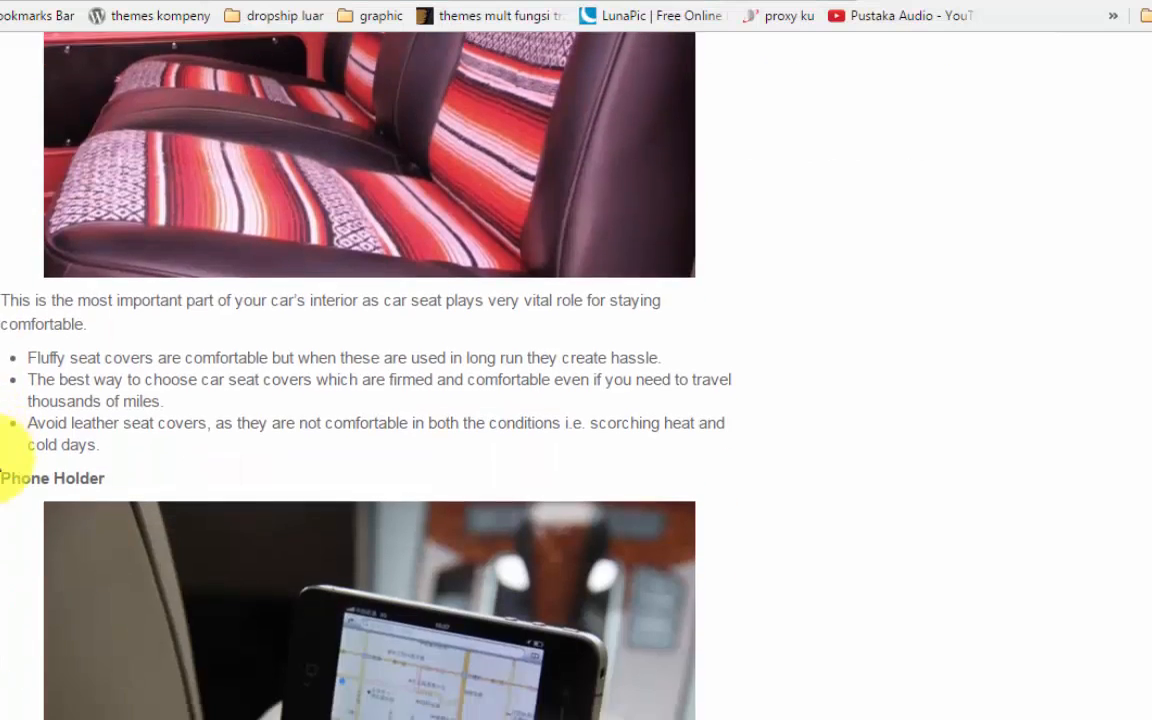
right_click(305, 313)
click(458, 396)
scroll(324, 465, down, 4)
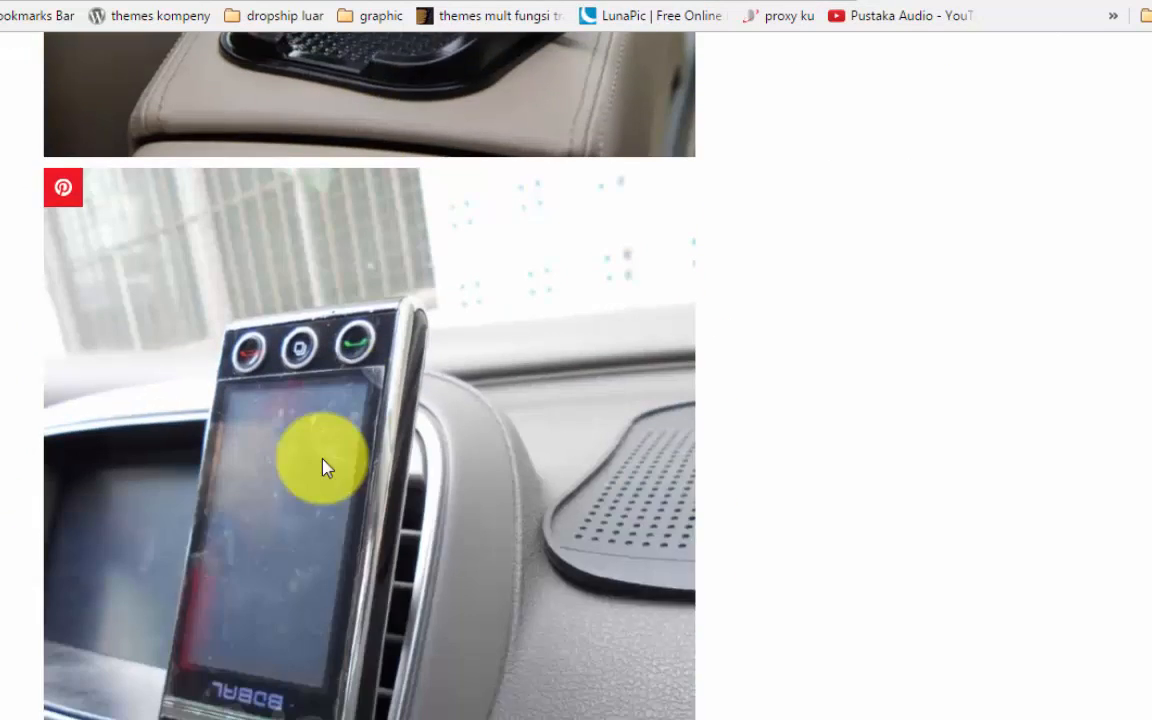
click(381, 674)
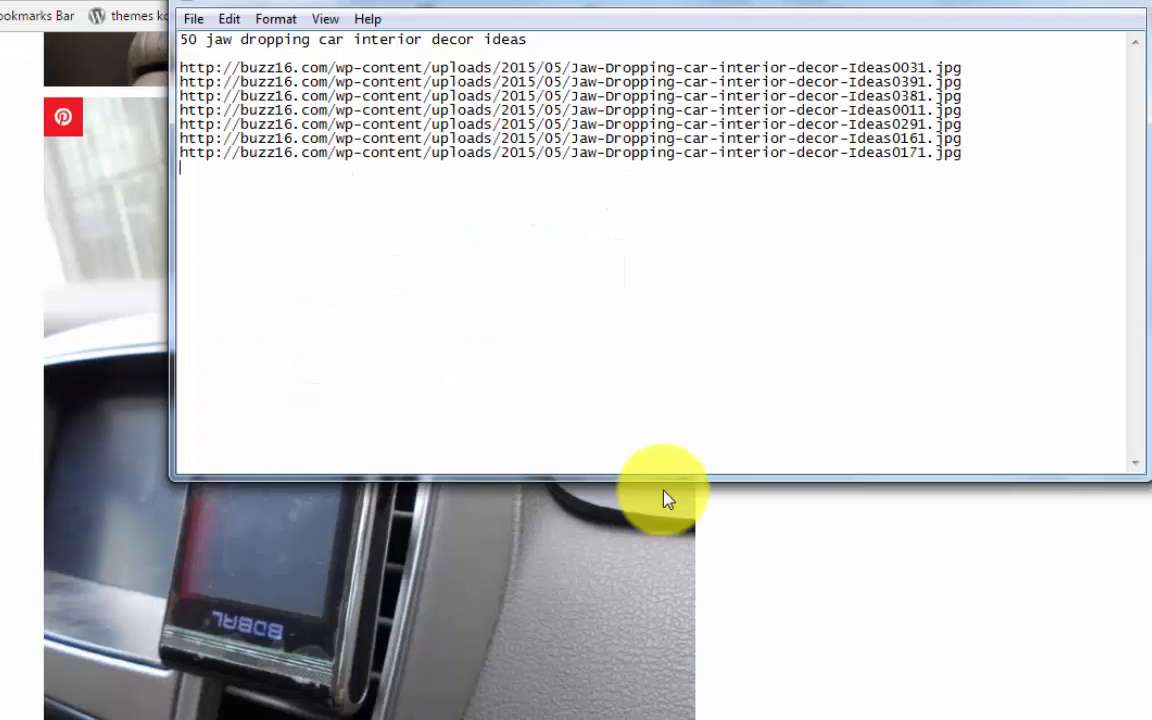
key(ctrl+v)
key(Return)
click(668, 498)
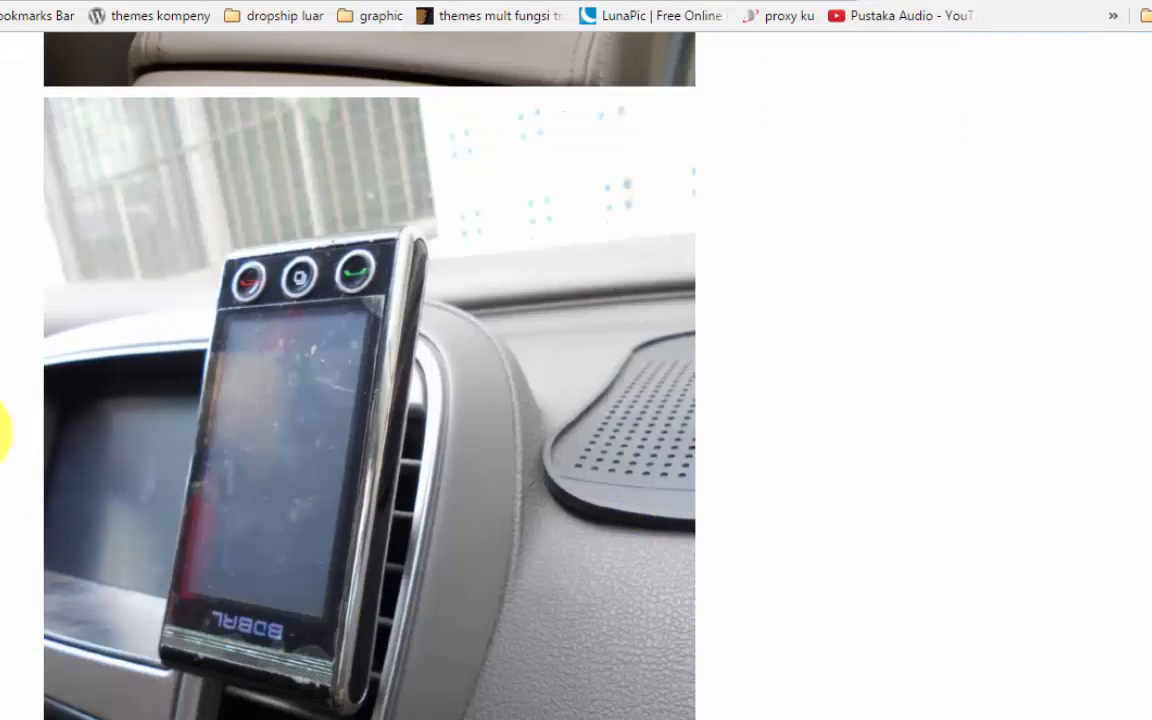
- Add the image address of the first Door pockets photo, showing small gadgets in the pocket, as the ninth URL line in the note
scroll(5, 430, down, 7)
right_click(327, 418)
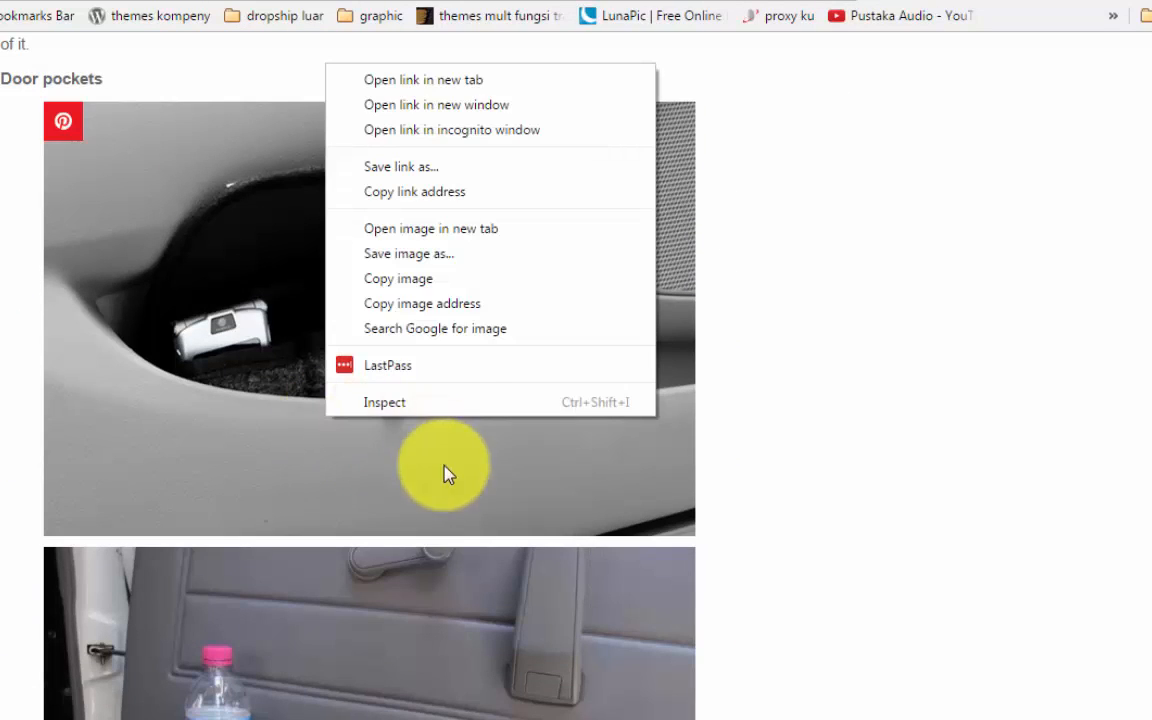
click(464, 303)
click(300, 705)
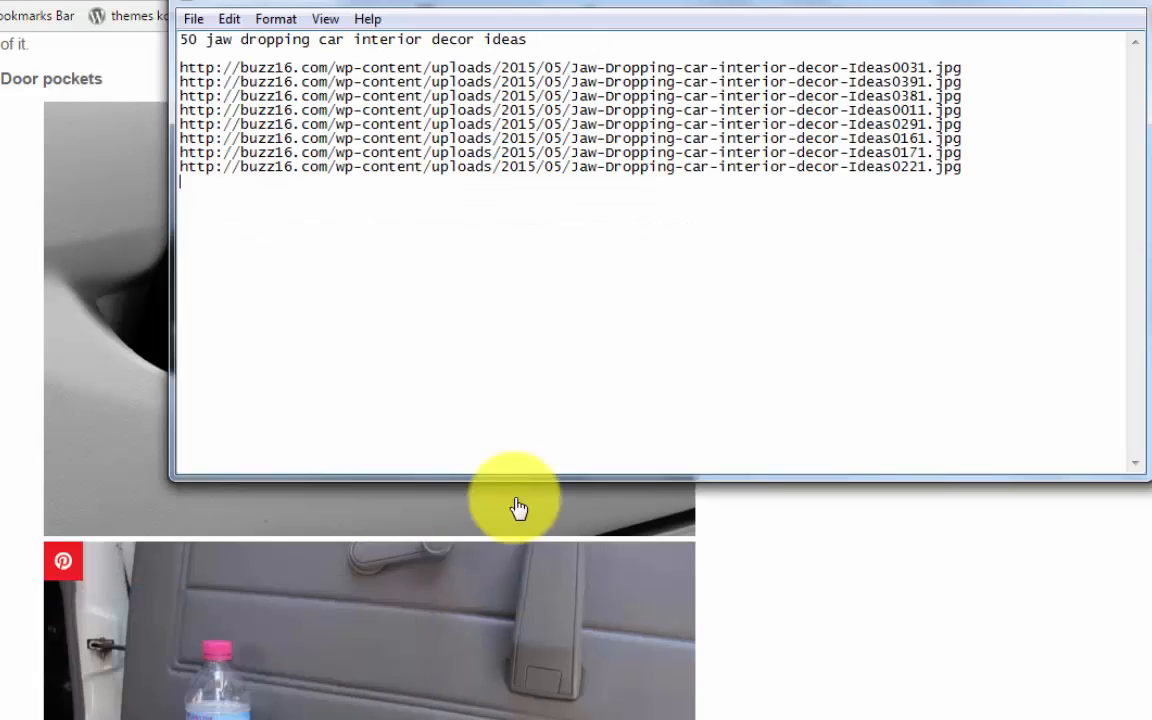
key(ctrl+v)
key(Return)
click(305, 710)
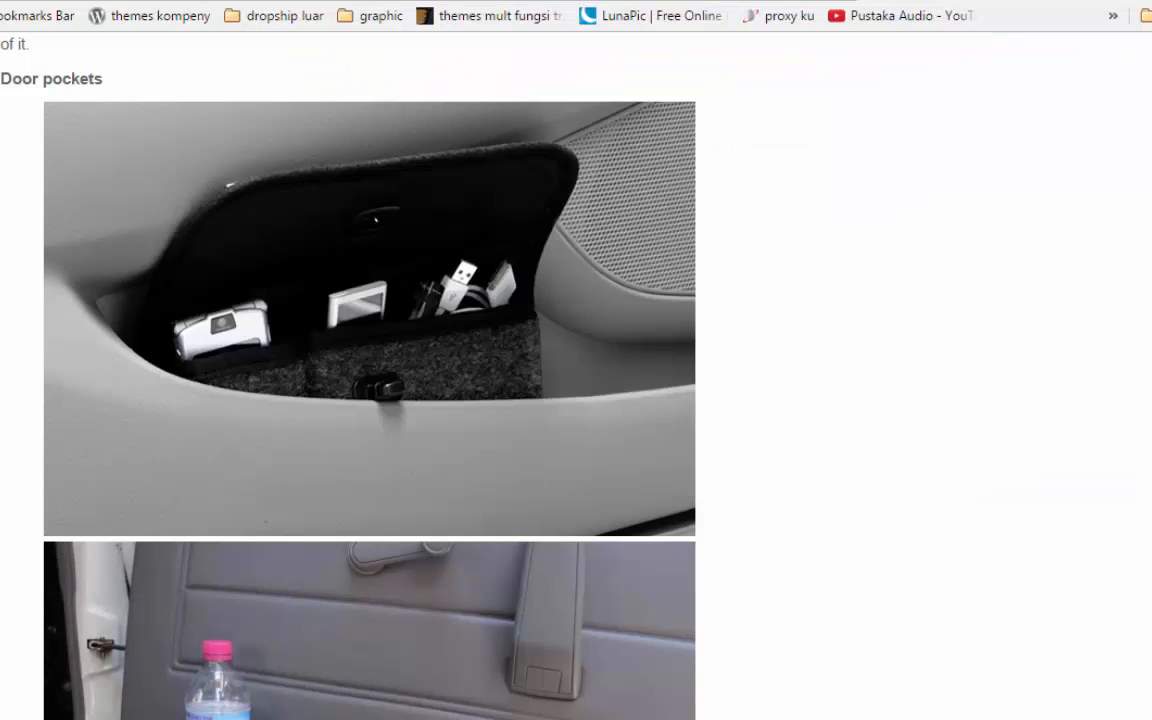
- Add the image address of the door pocket photo with the water bottle as the tenth URL line in the note
scroll(370, 400, down, 4)
right_click(265, 334)
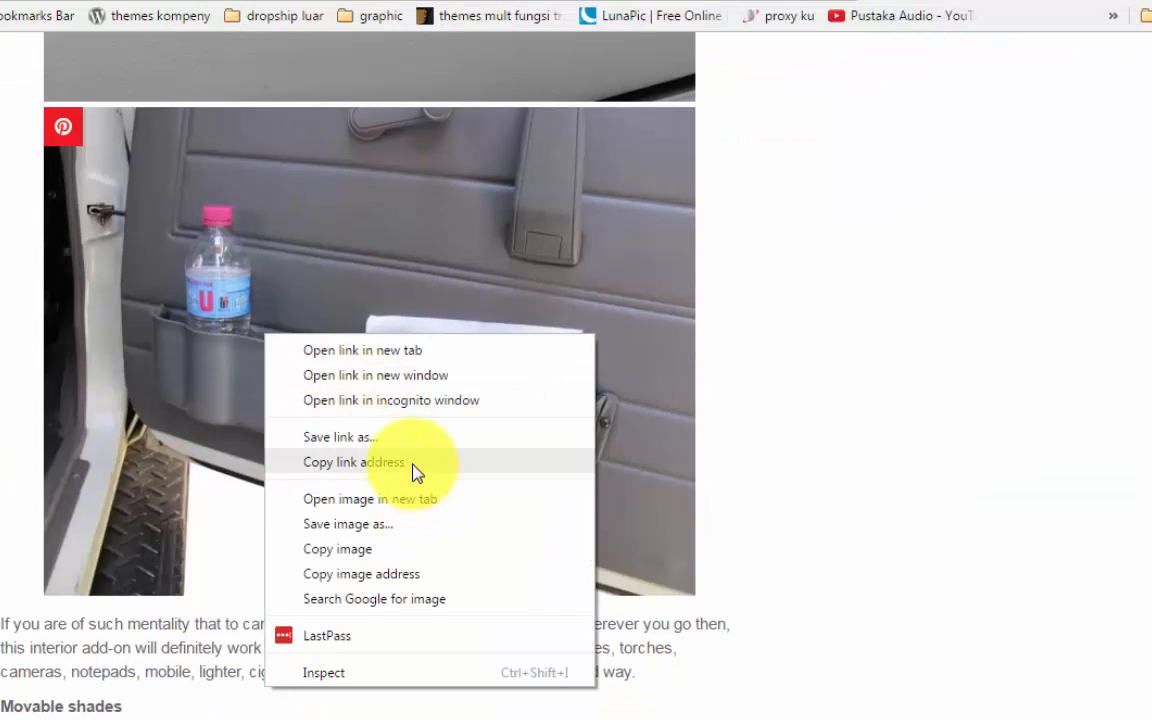
click(414, 573)
mouse_move(268, 712)
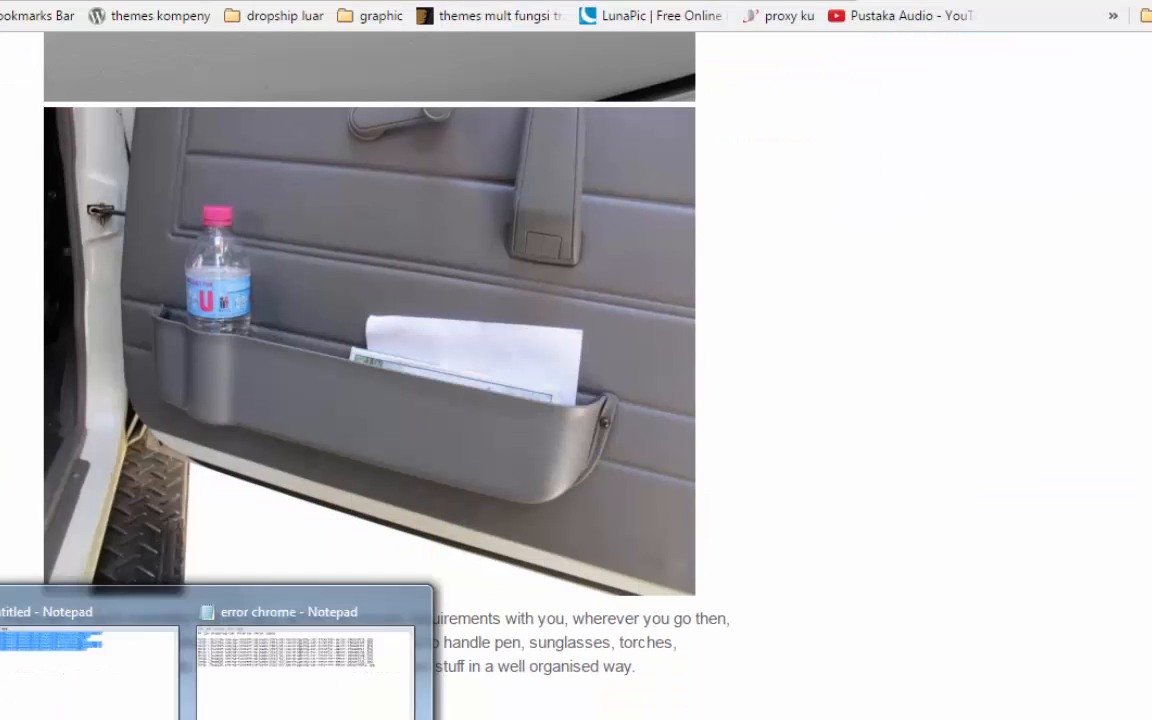
click(360, 690)
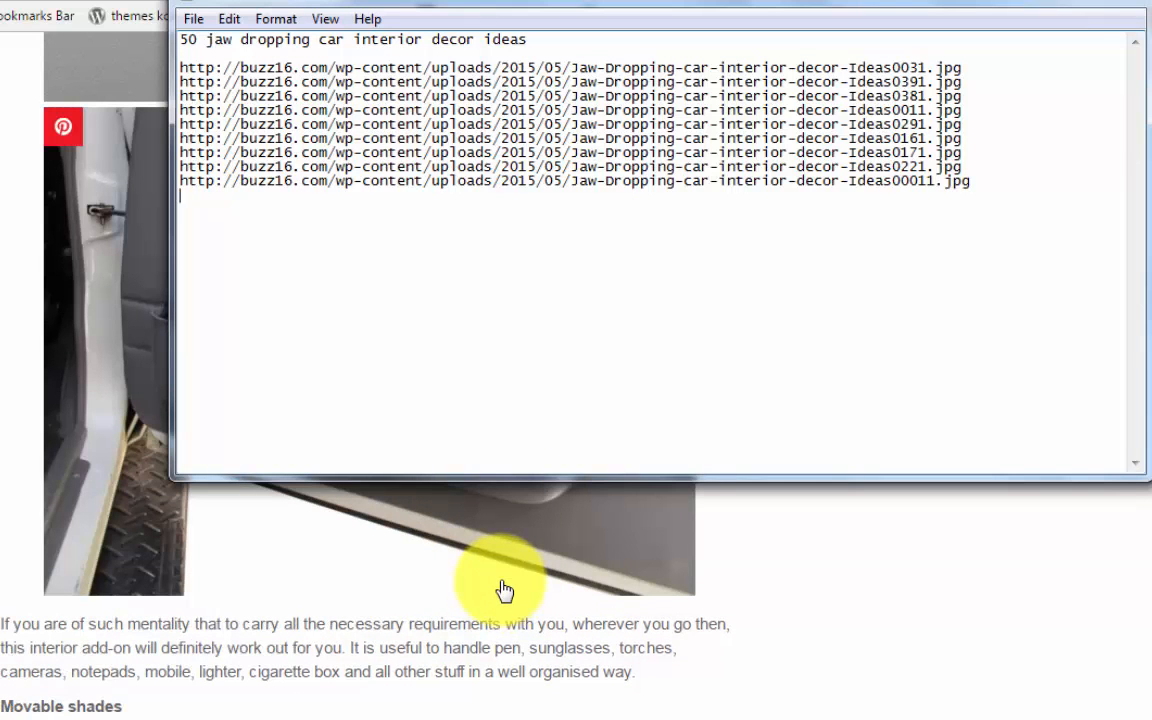
key(ctrl+v)
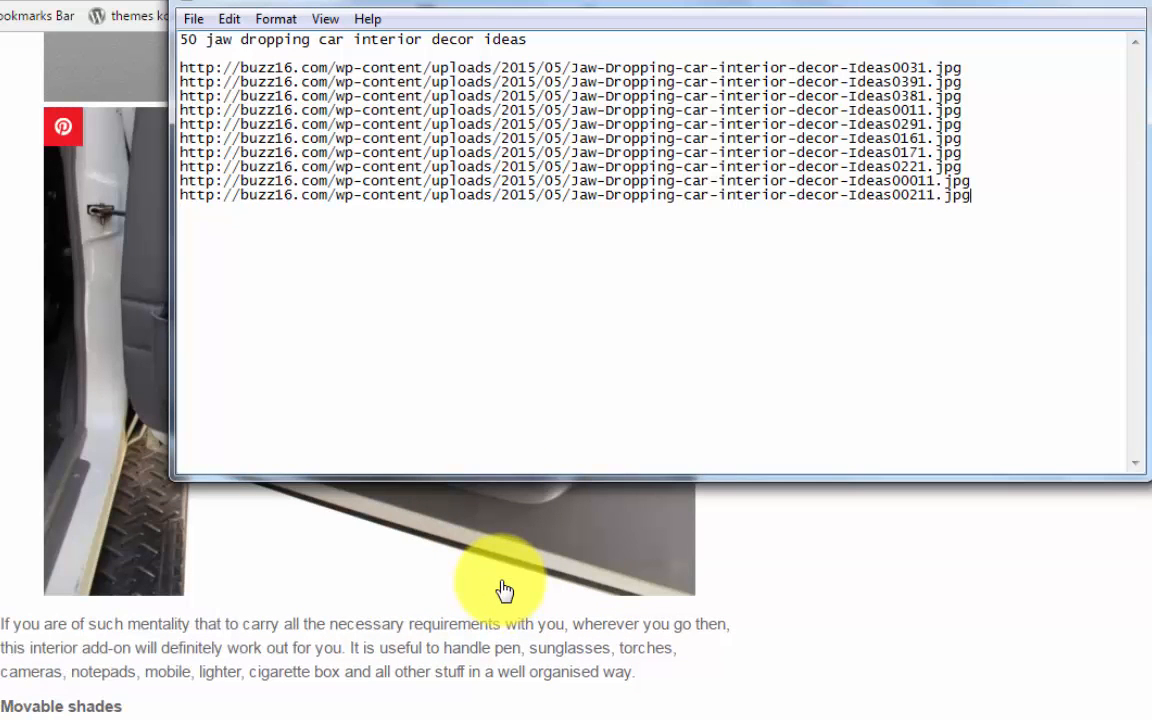
- Copy the title line from the note, switch to Video Box and create a new project named "car interior design"
drag(530, 36, 182, 37)
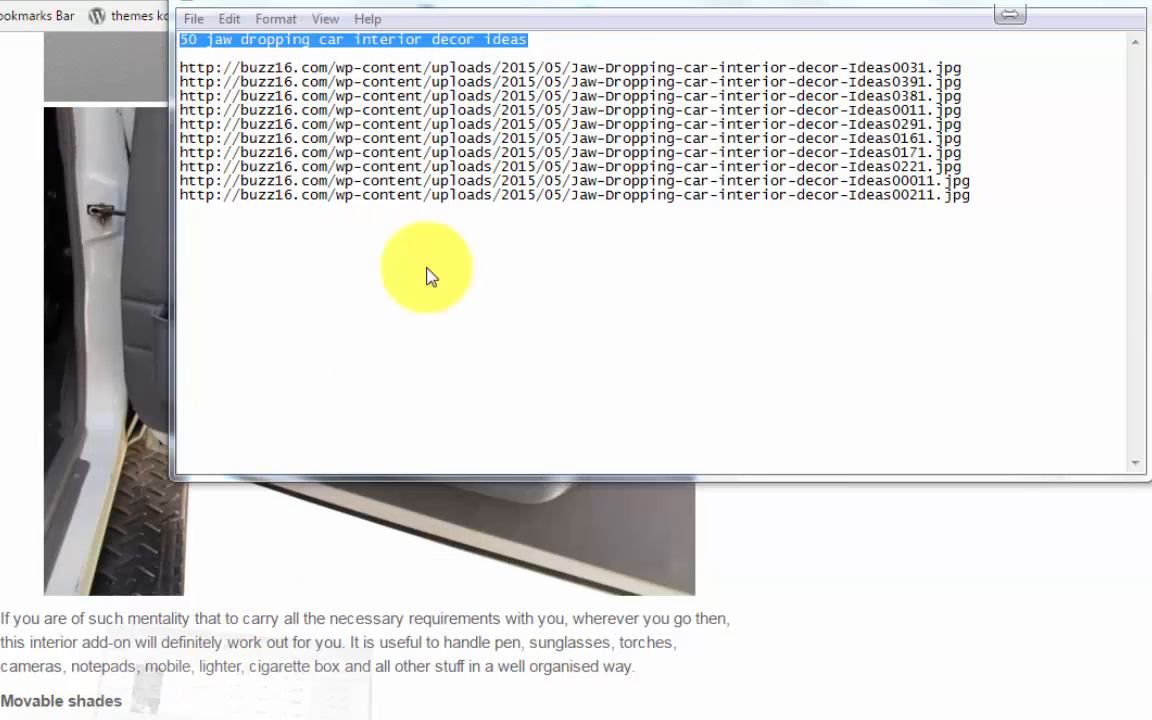
key(alt+Tab)
click(190, 147)
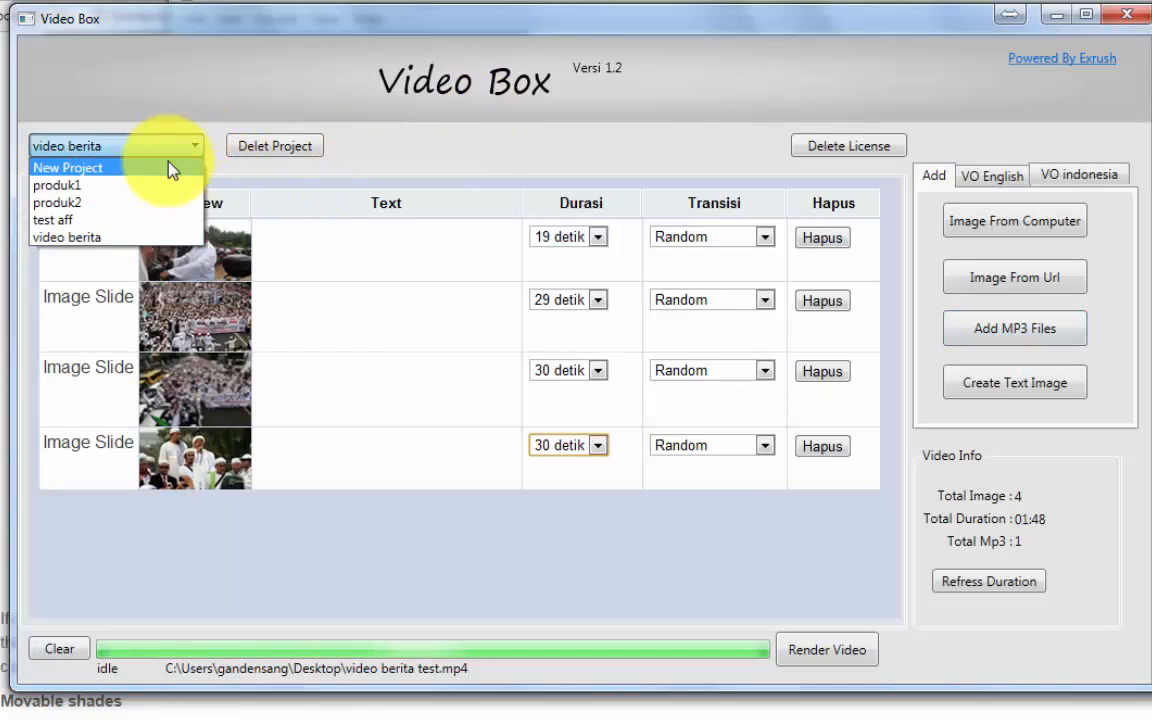
click(170, 168)
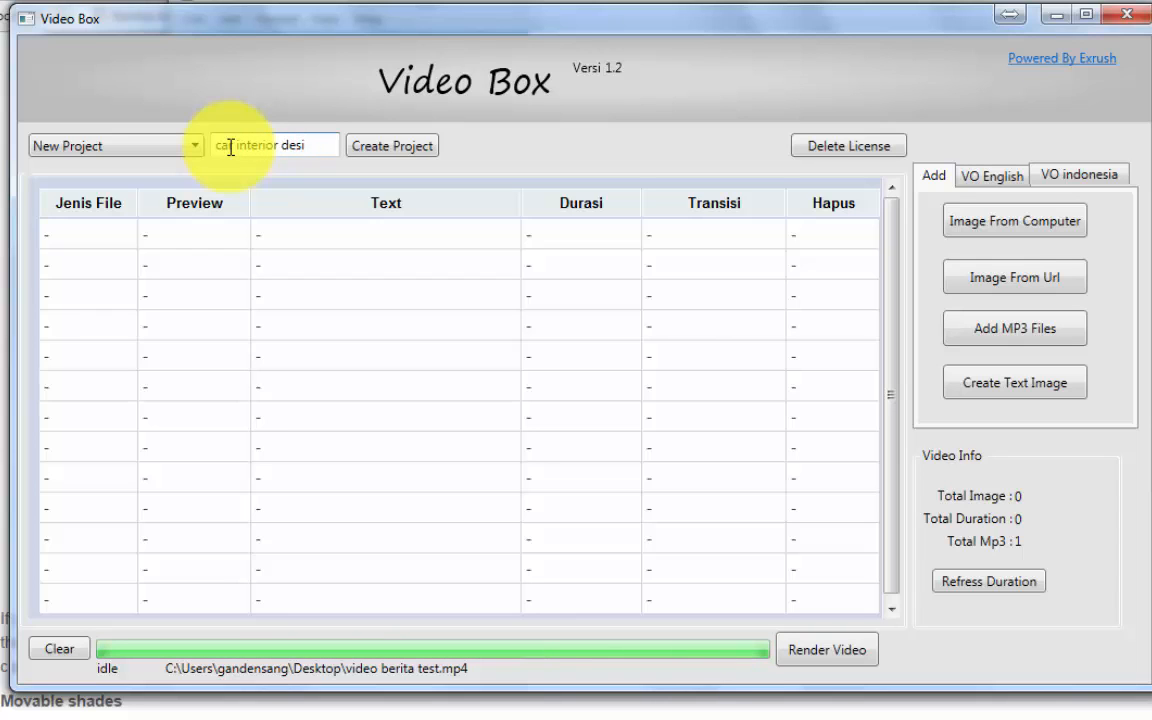
click(399, 149)
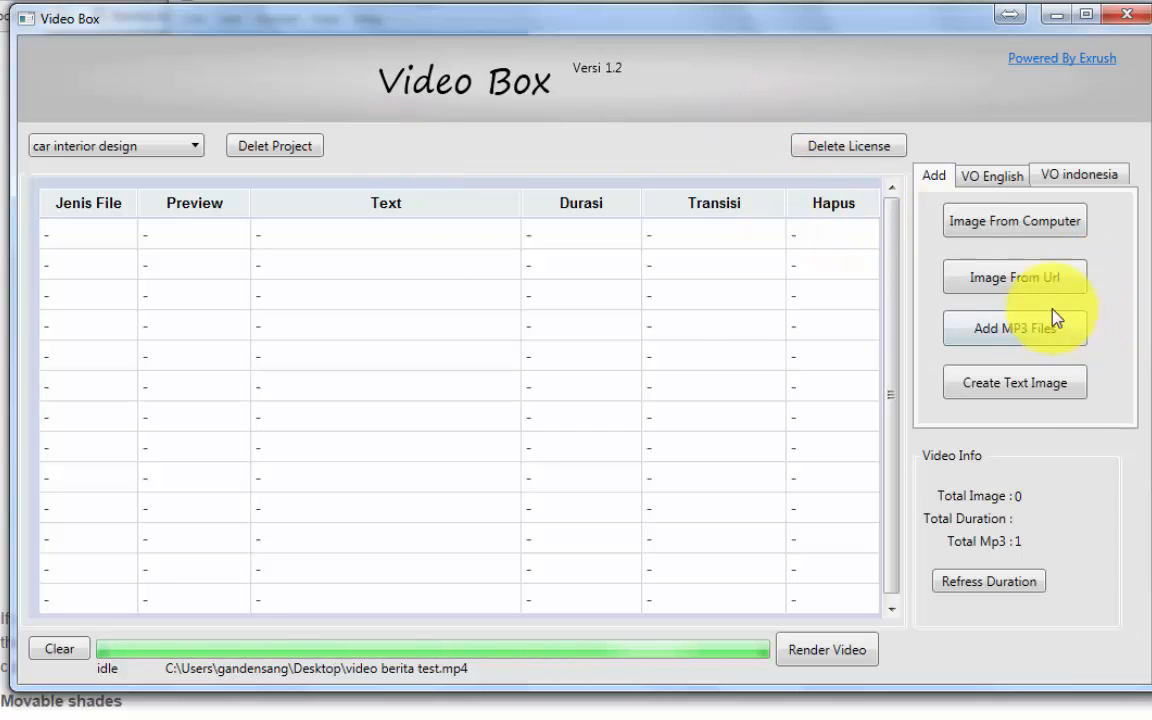
- Start a text slide with the copied title "50 jaw dropping car interior decor ideas" and preview it
click(1047, 390)
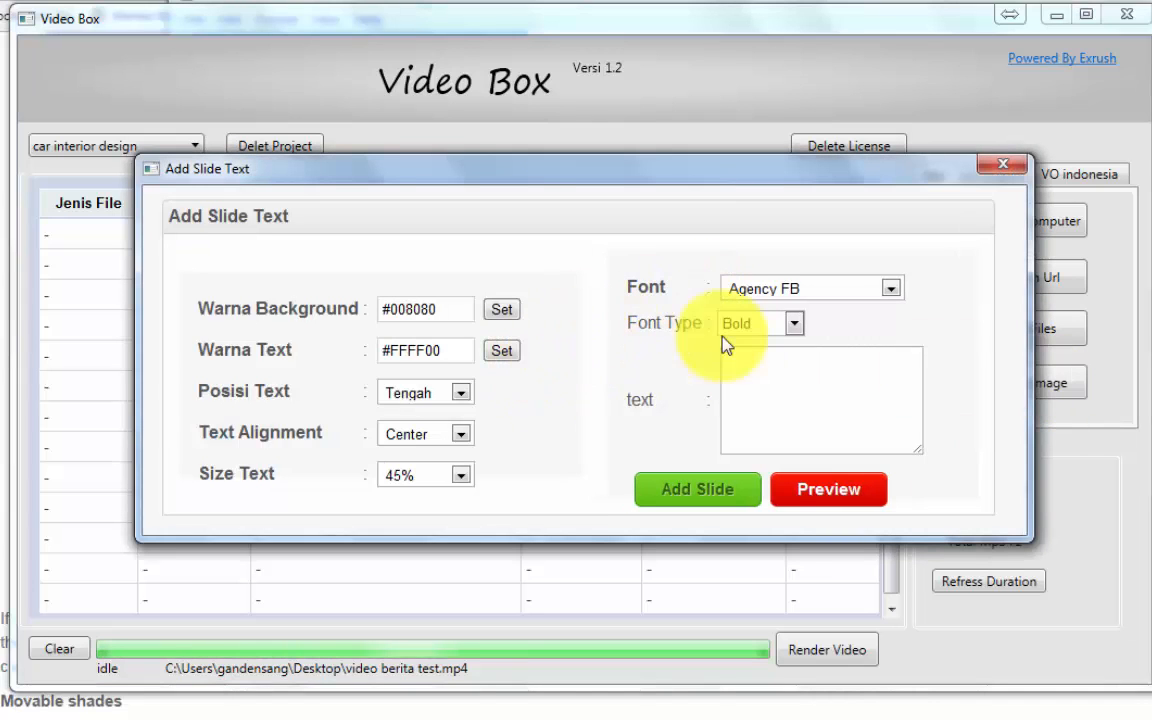
mouse_move(309, 620)
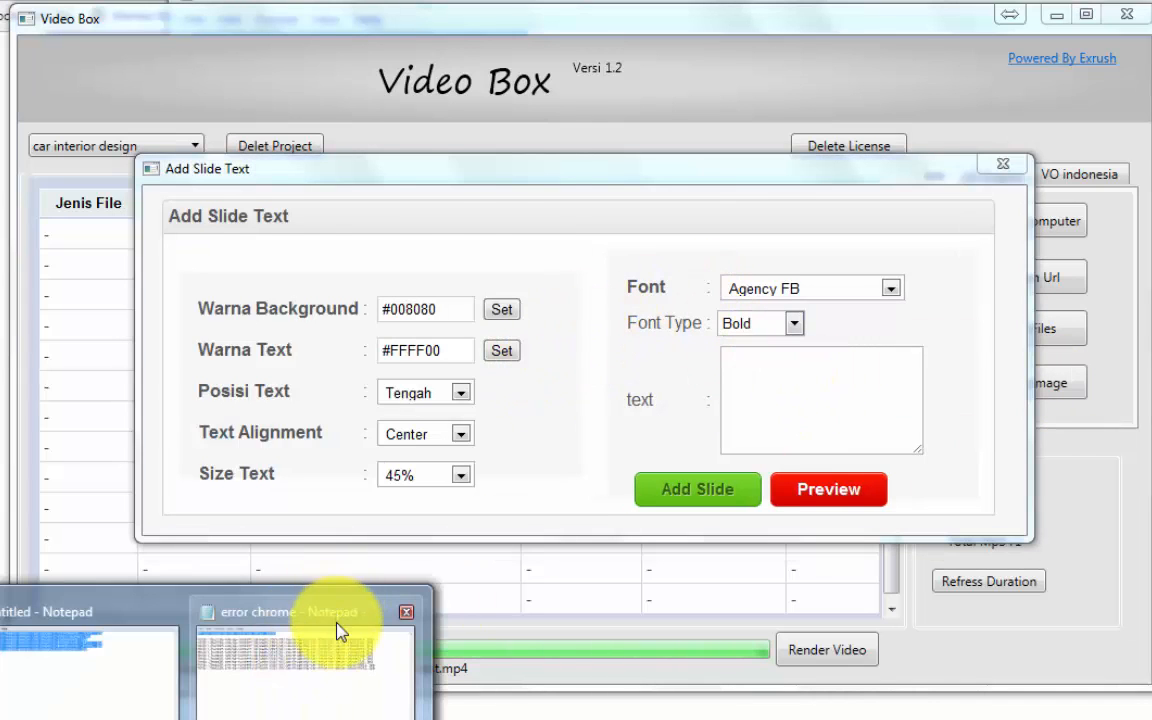
click(342, 627)
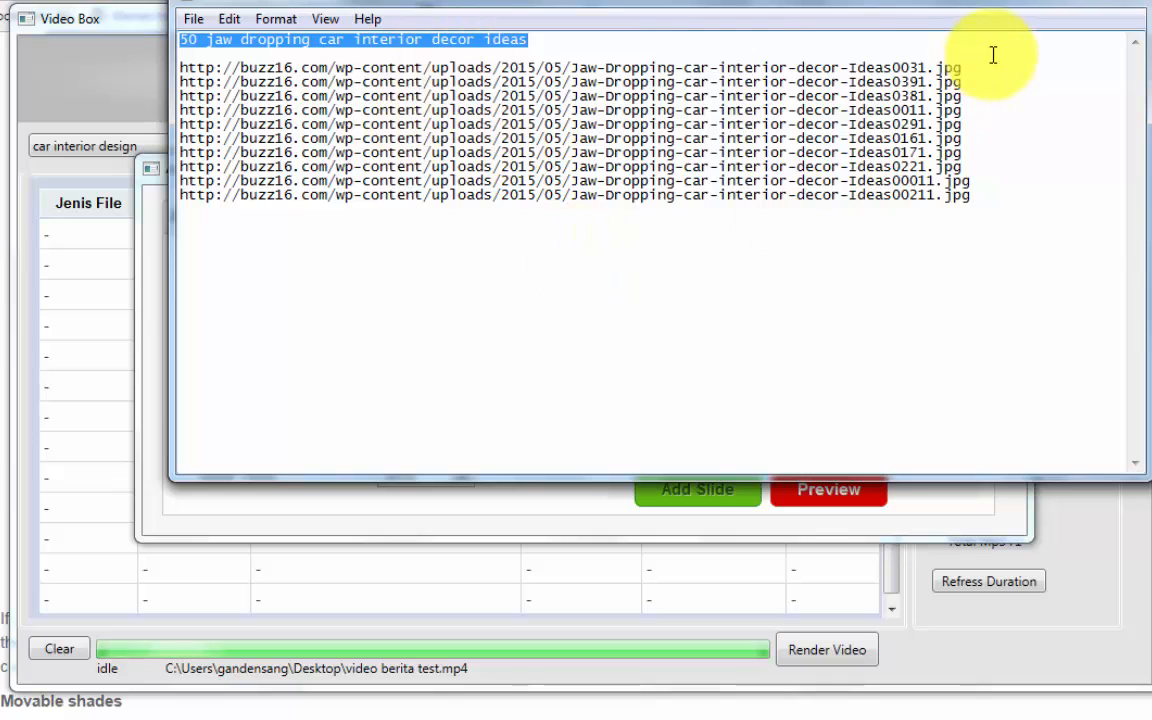
click(1054, 4)
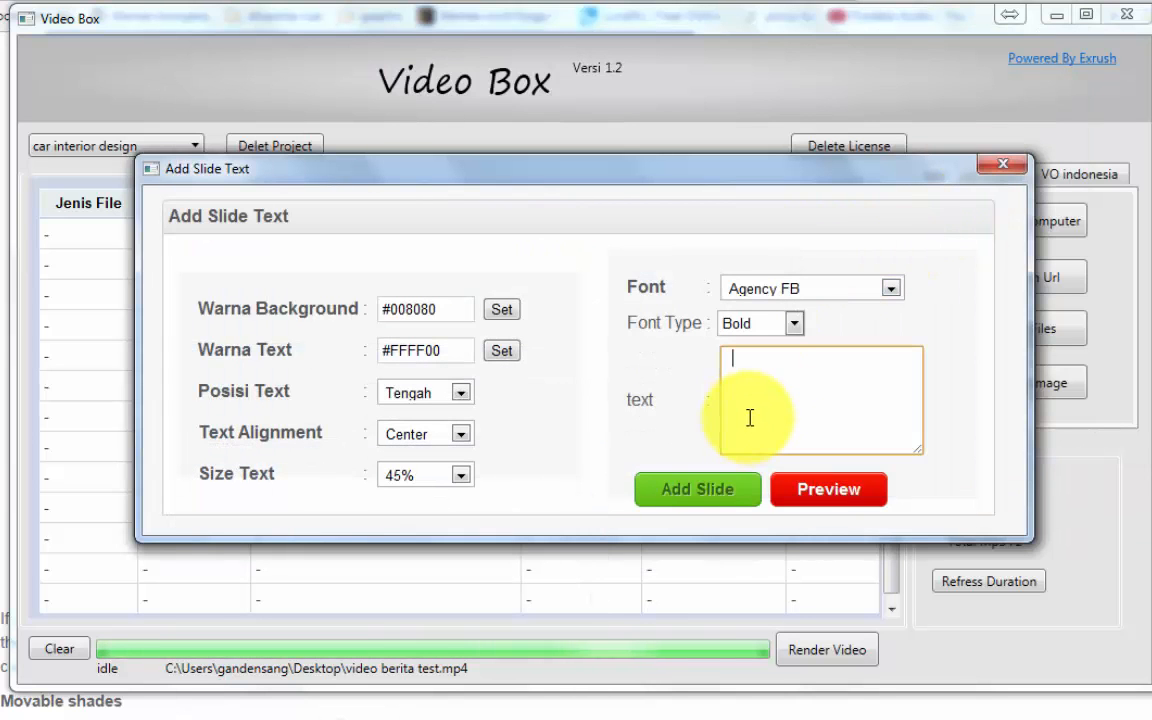
key(ctrl+v)
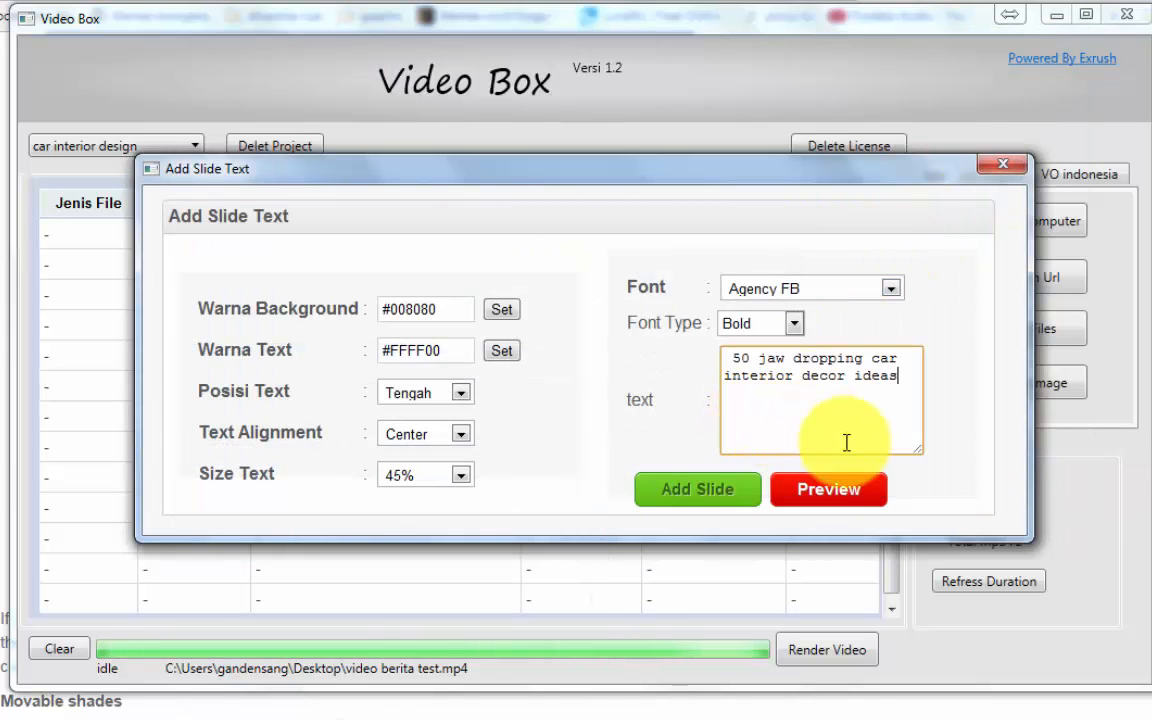
click(819, 490)
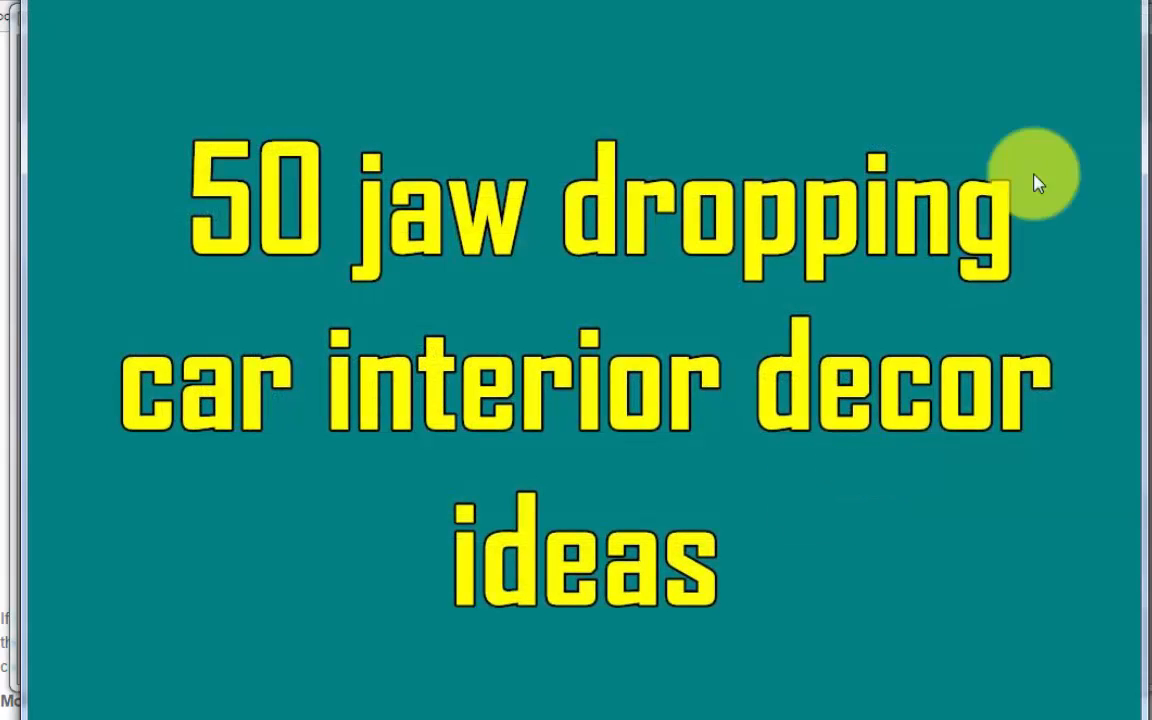
click(1110, 6)
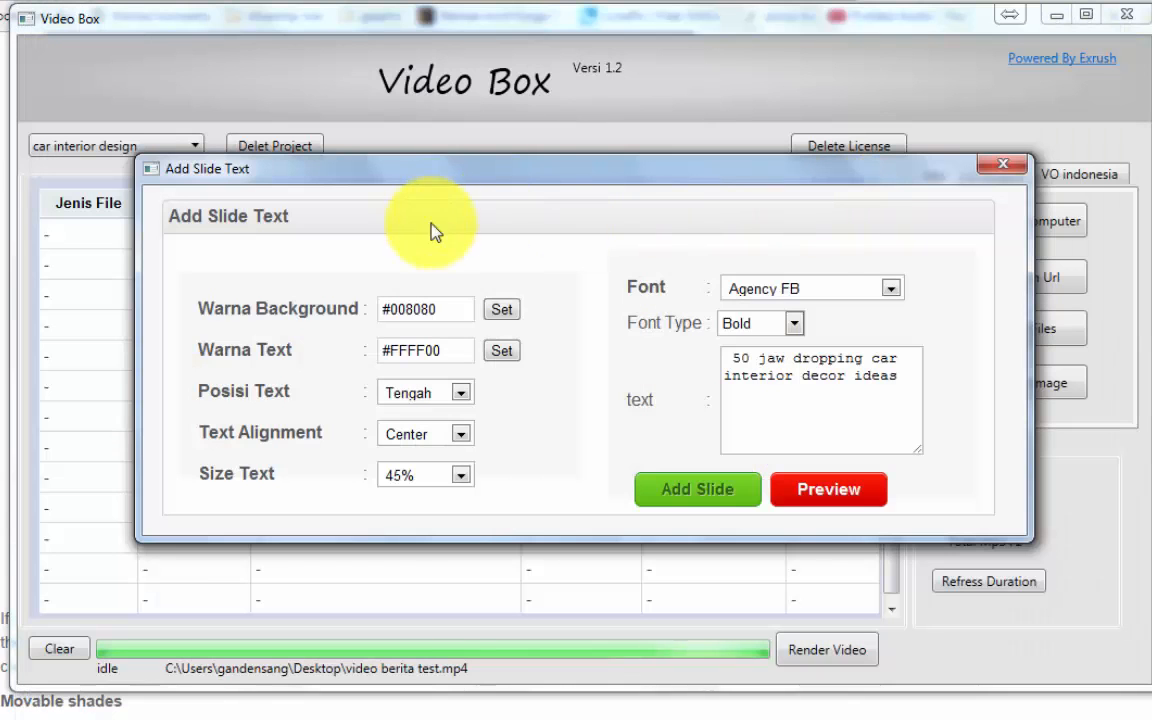
- Browse the available fonts for the slide text and keep Agency FB
click(808, 292)
scroll(818, 455, down, 4)
scroll(818, 465, down, 7)
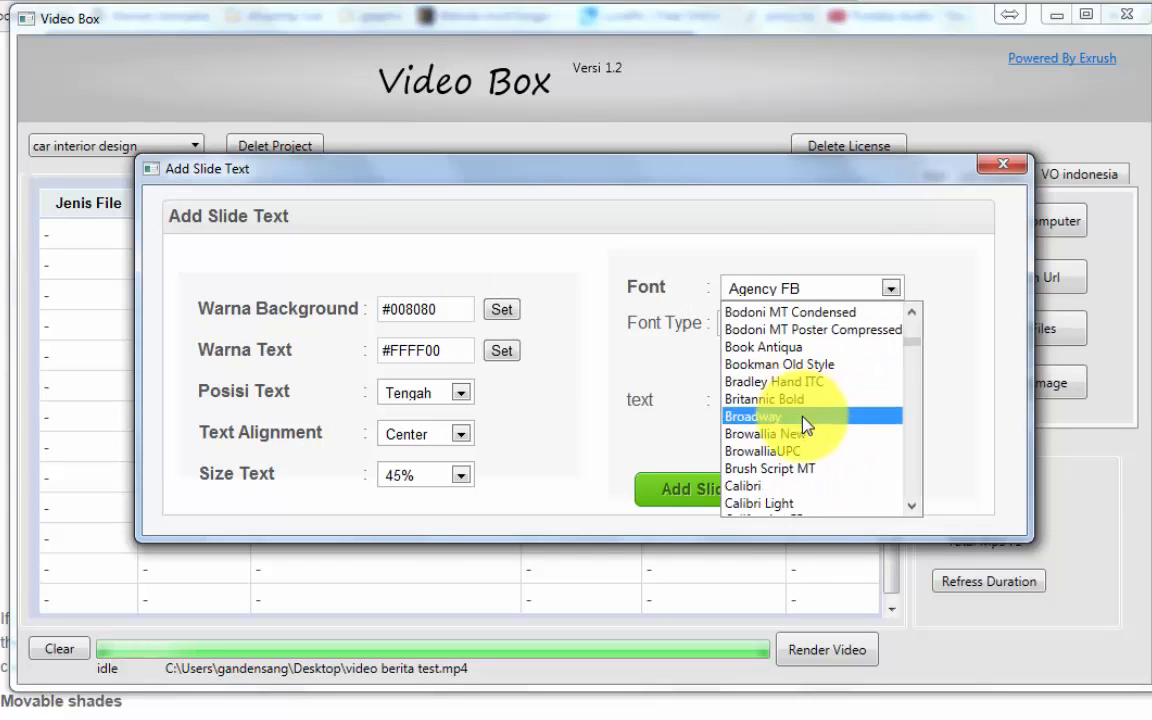
scroll(805, 432, up, 10)
scroll(805, 380, up, 1)
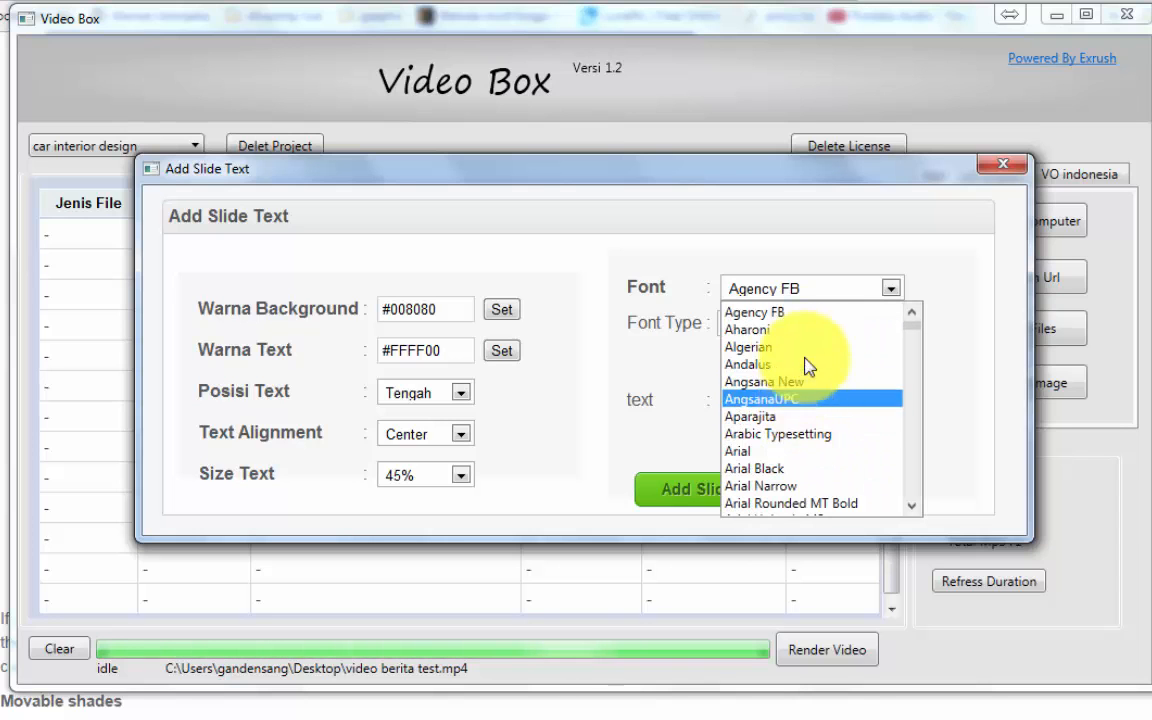
scroll(836, 419, down, 11)
scroll(829, 425, down, 11)
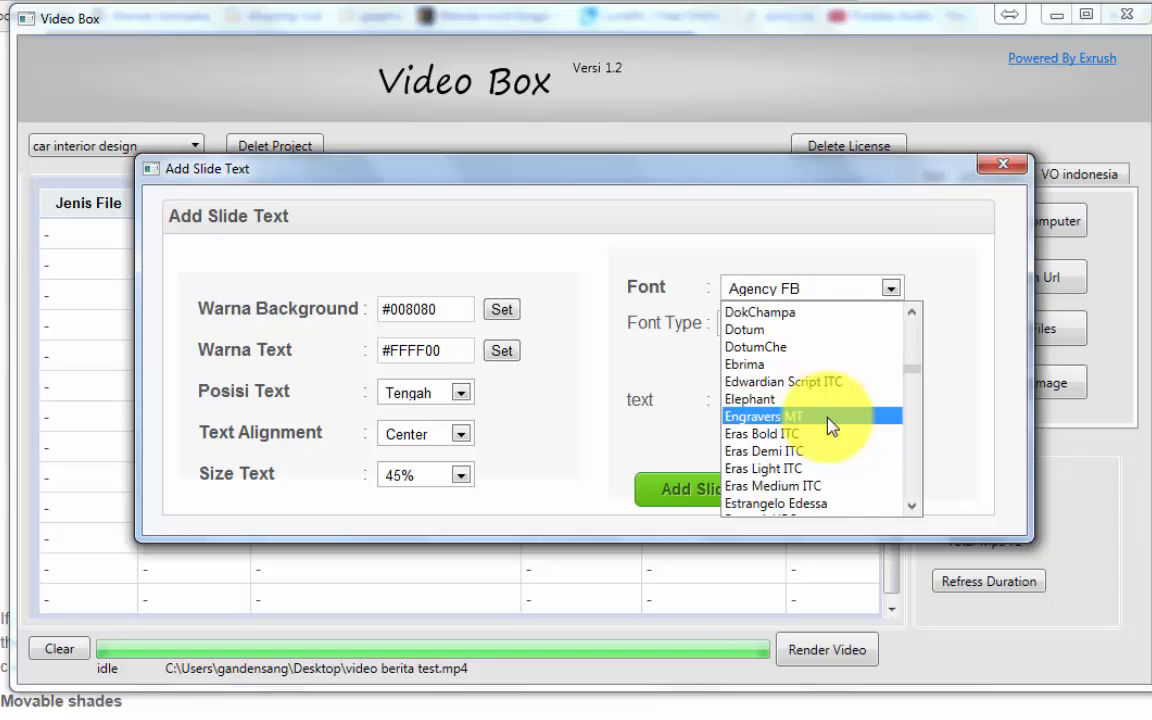
scroll(829, 425, up, 20)
scroll(830, 425, up, 1)
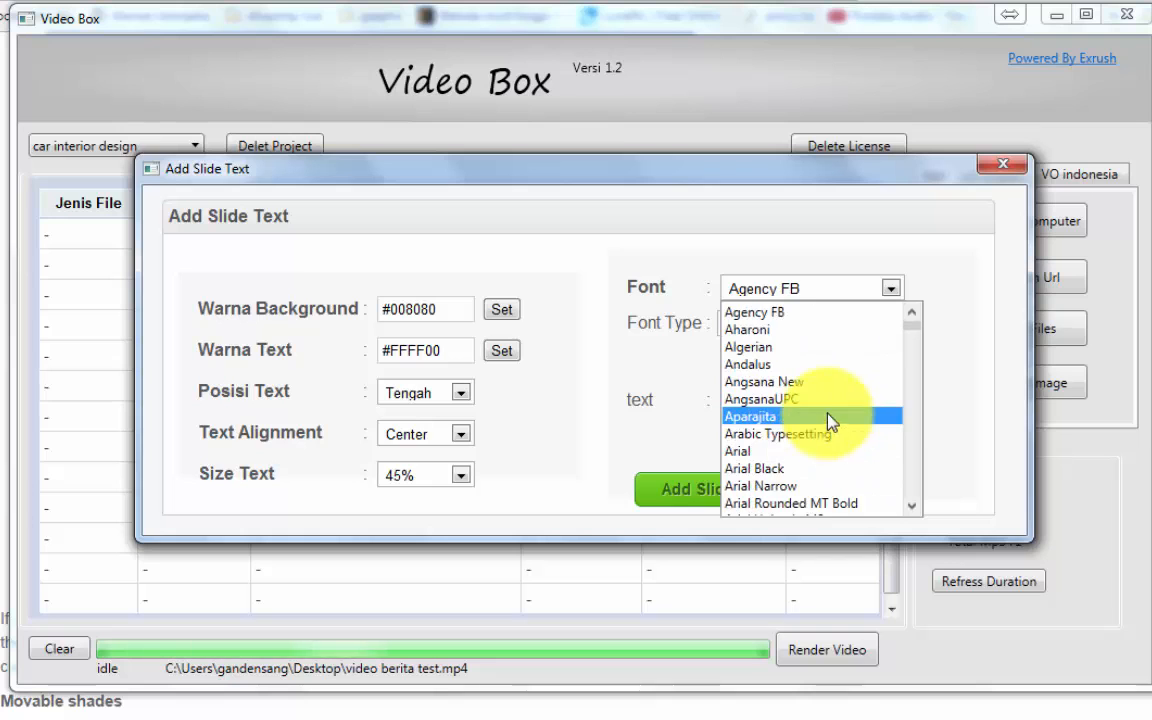
click(799, 313)
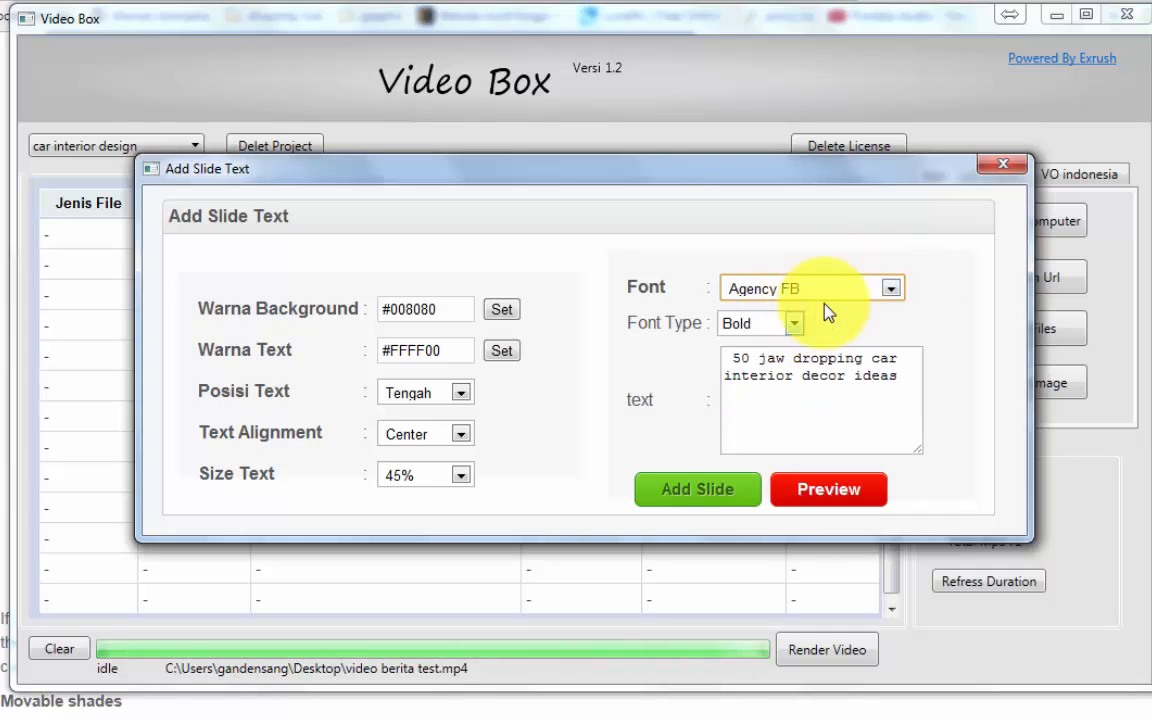
- Set the text size to 40%, preview the title slide and add it to the project
click(434, 476)
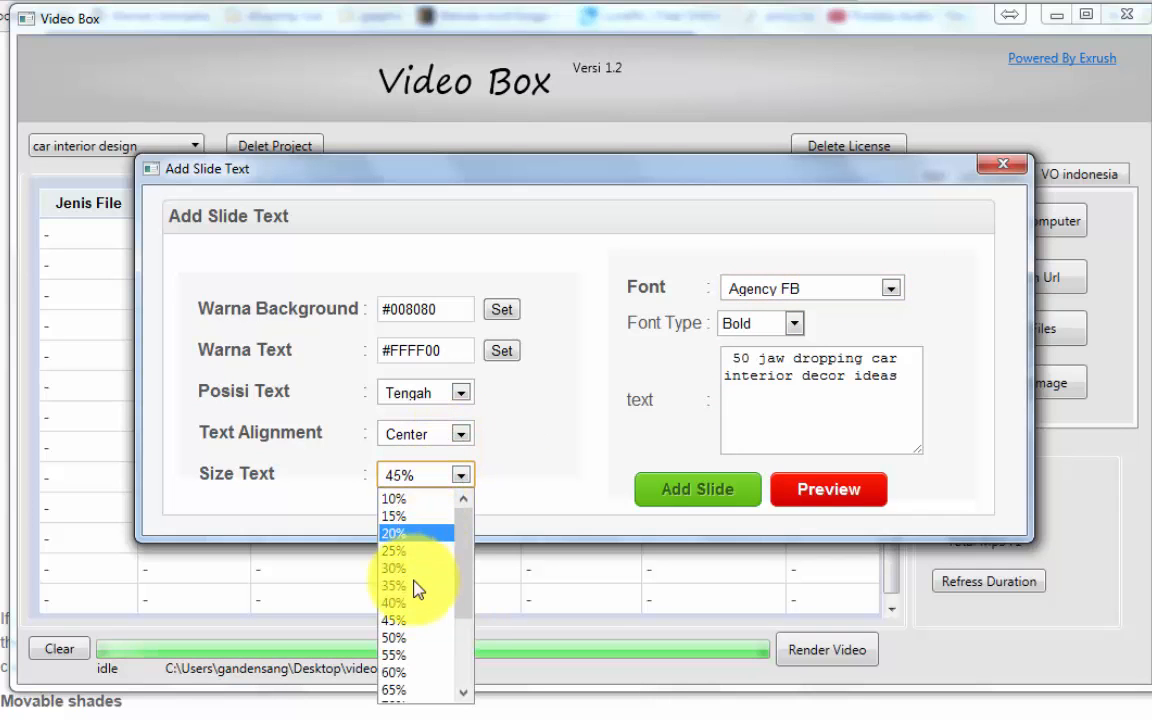
click(411, 622)
click(440, 485)
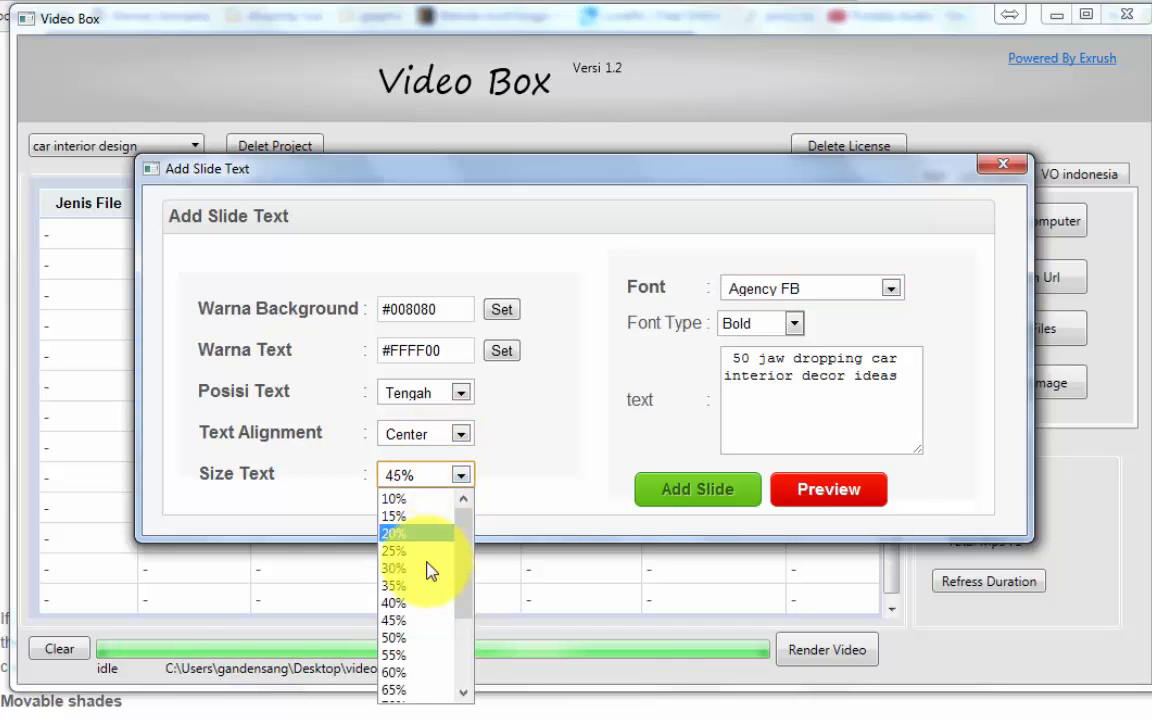
click(400, 541)
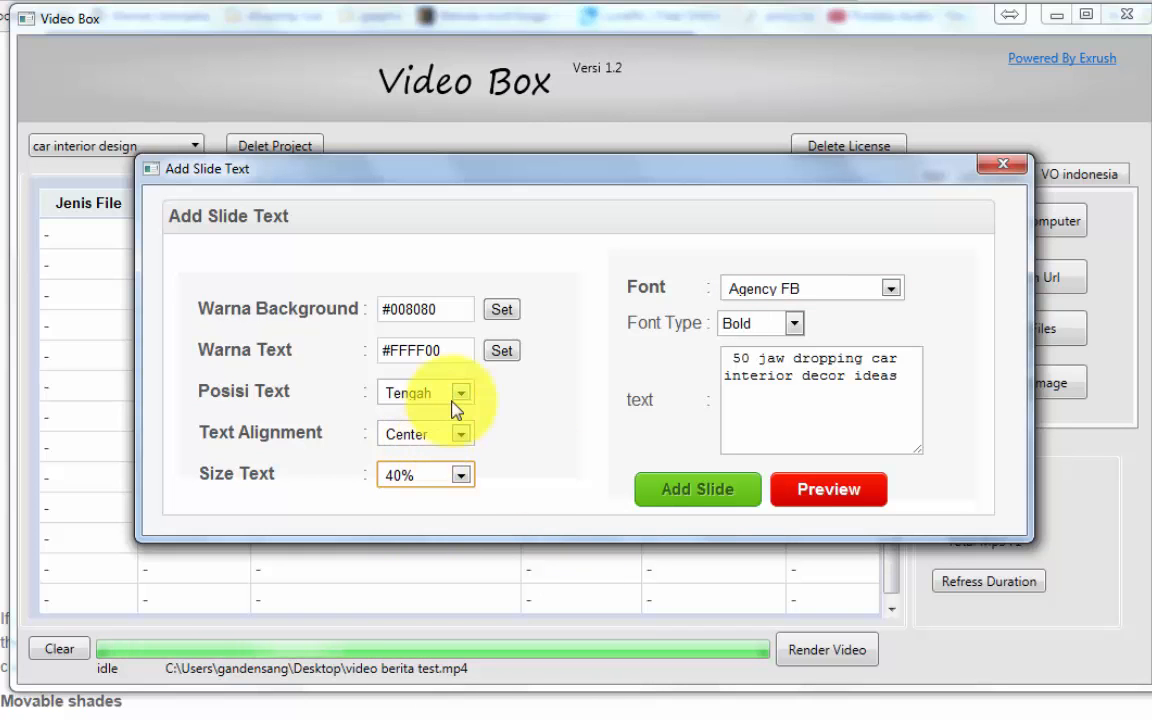
click(820, 489)
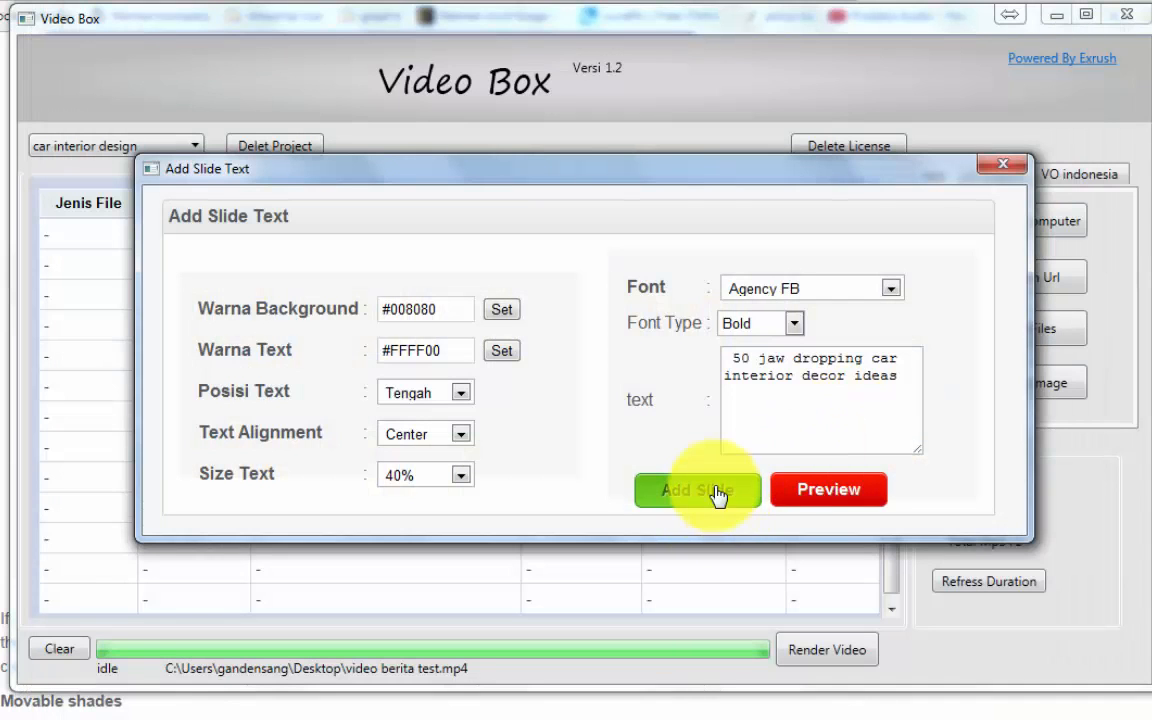
click(716, 494)
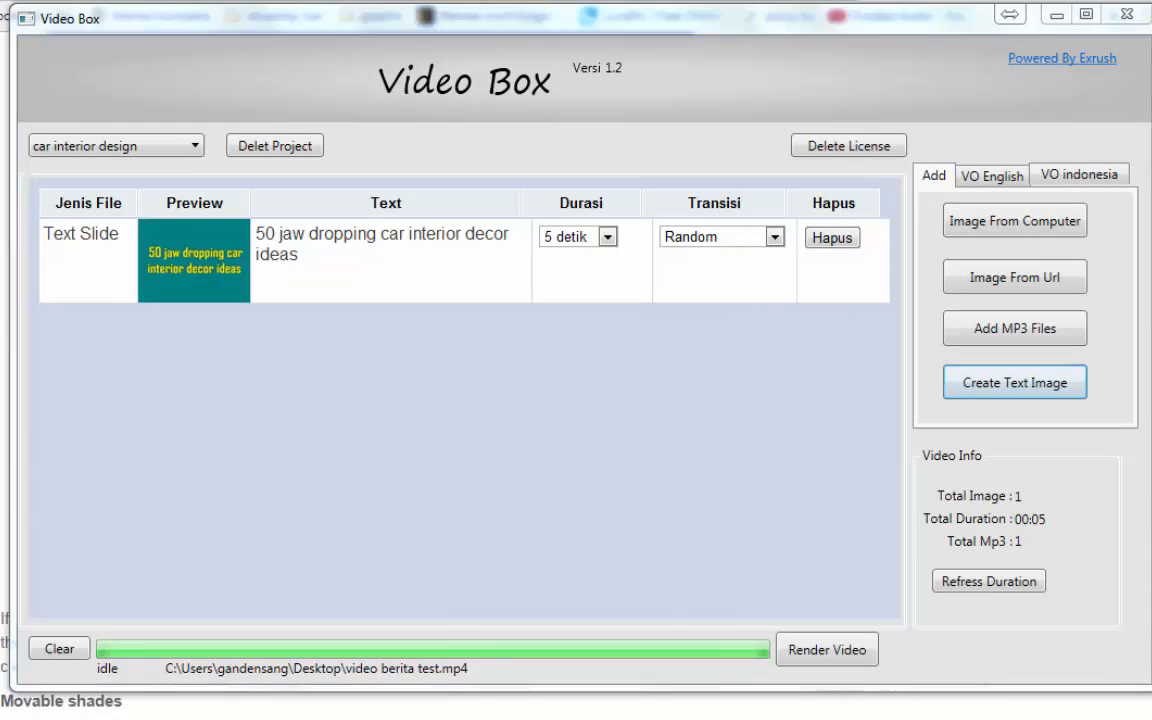
- Copy the car interior image URLs from the note and load them into the project as images from URL
click(300, 575)
drag(993, 193, 182, 62)
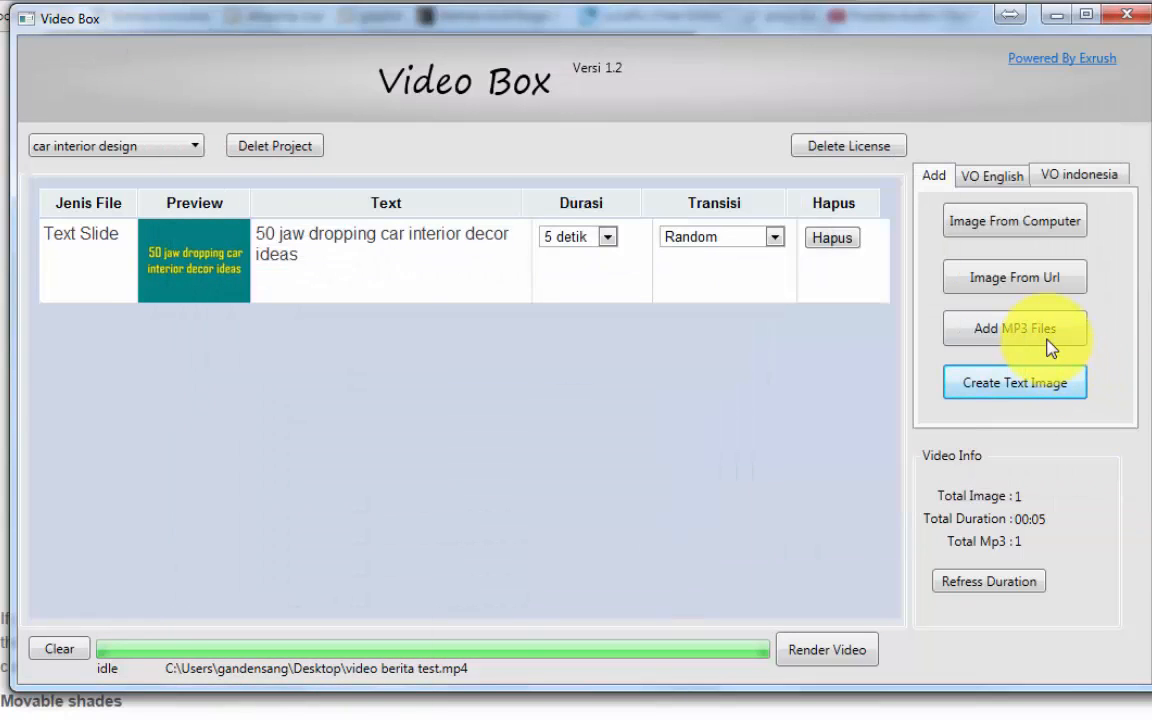
click(985, 276)
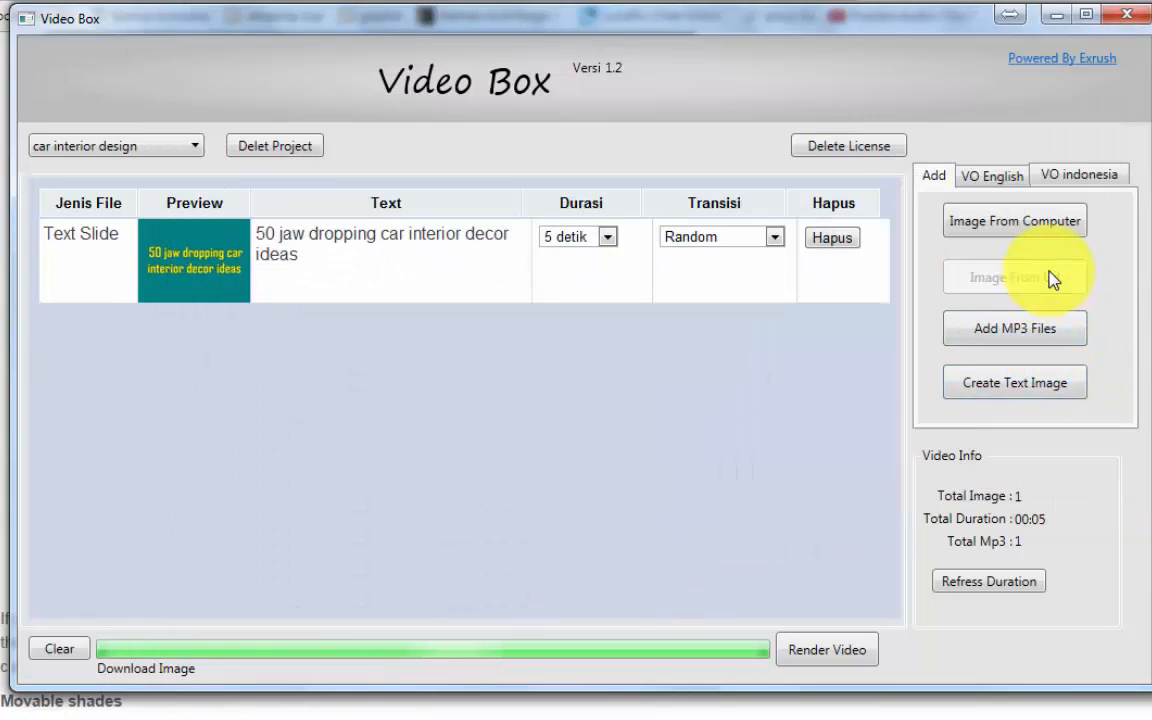
click(650, 320)
key(ctrl+v)
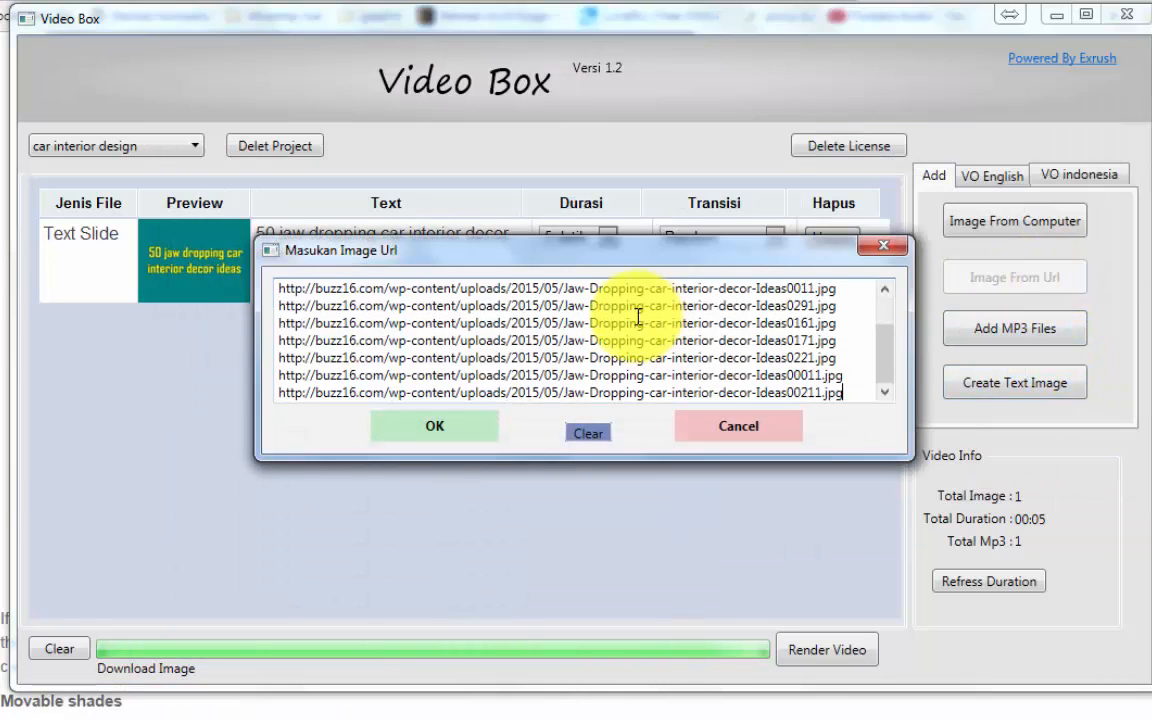
click(452, 435)
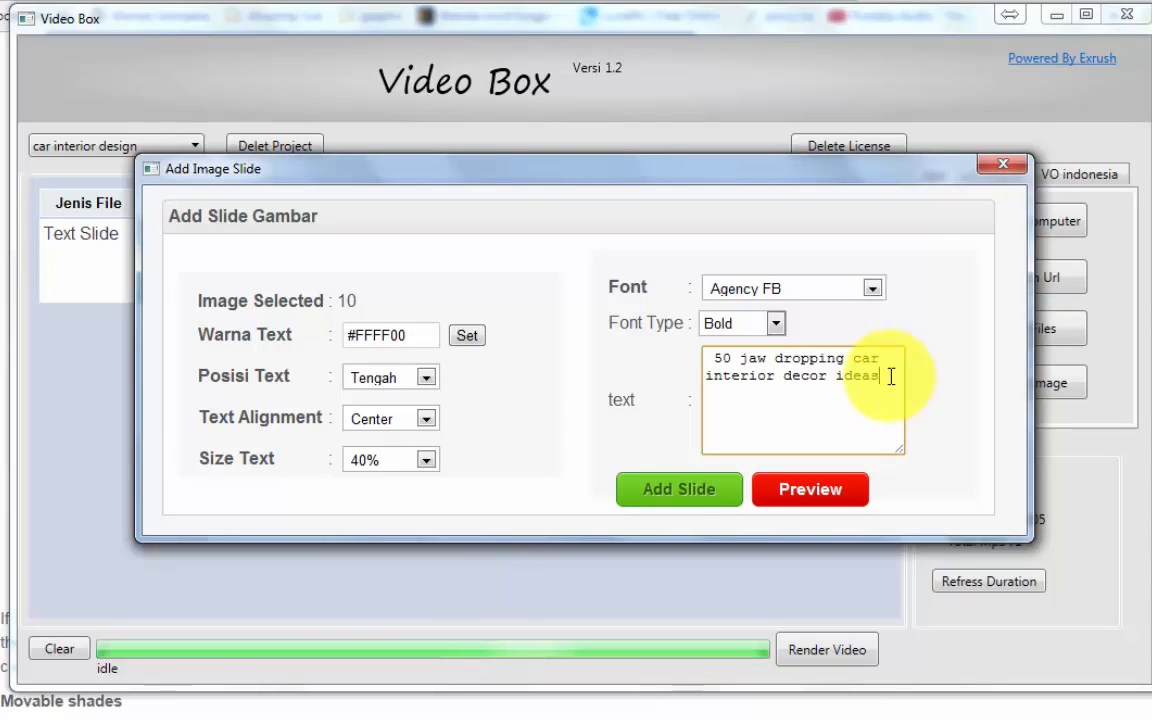
- Replace the image slide text with "subcribe our chanel", set its size to 25% and position to Bawah, and preview it
drag(891, 376, 705, 342)
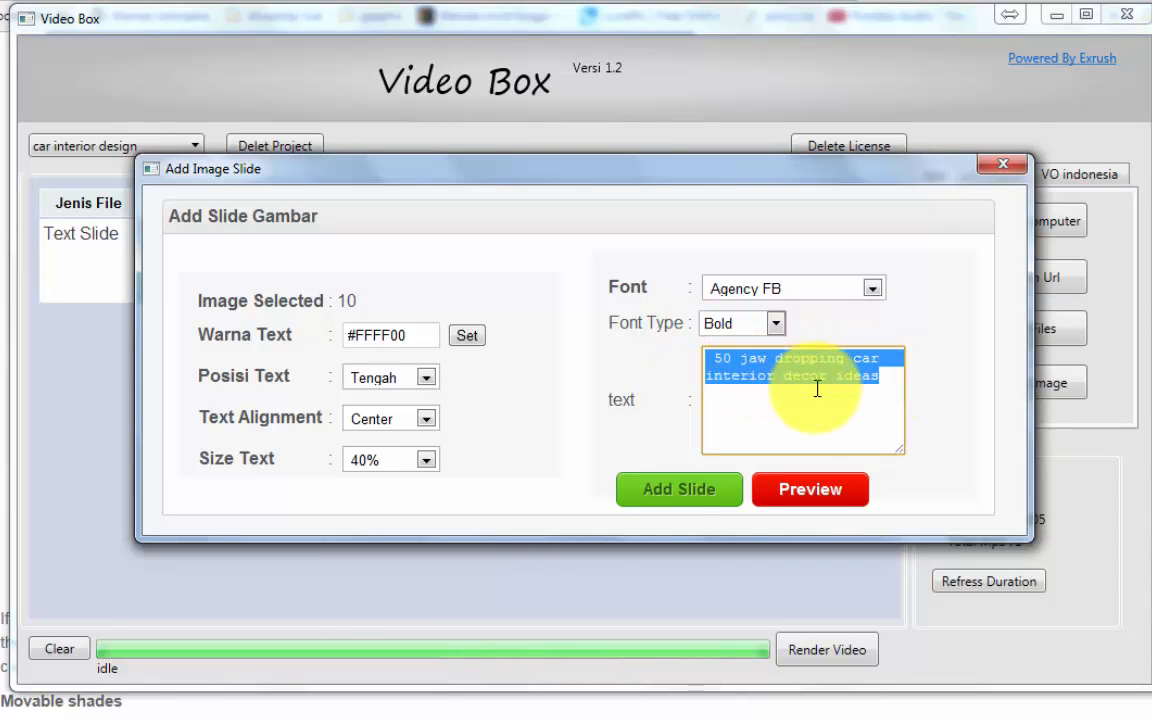
text(subcribe our chanel)
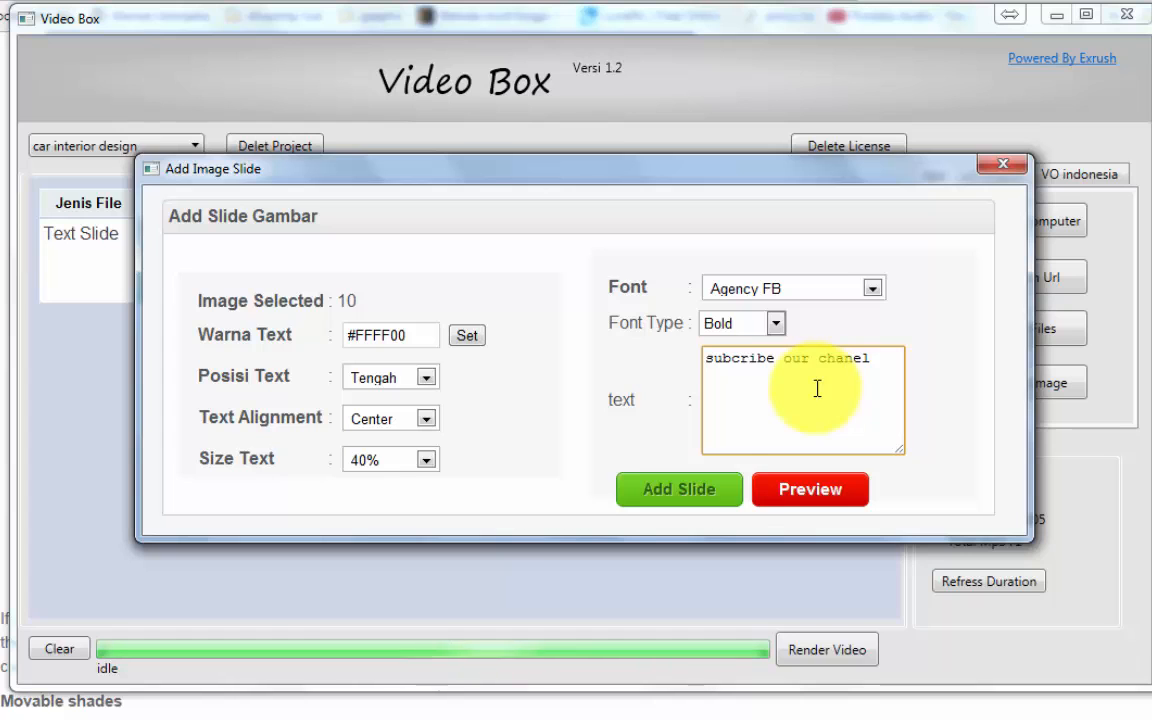
click(420, 461)
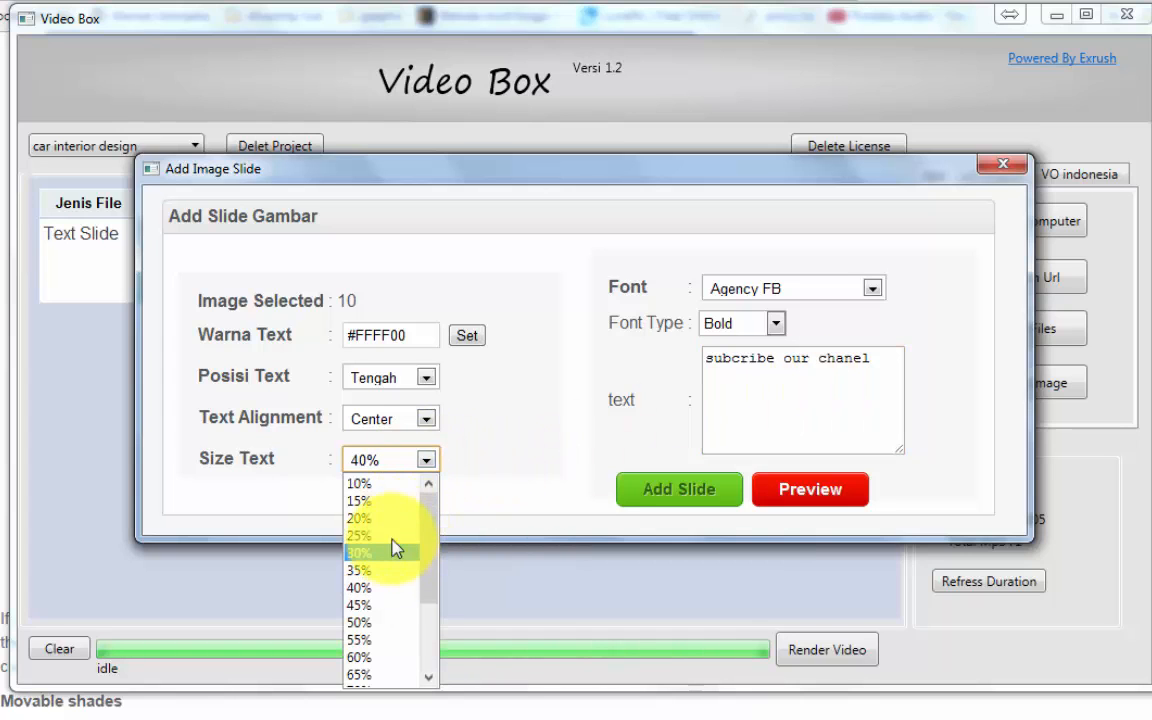
click(380, 536)
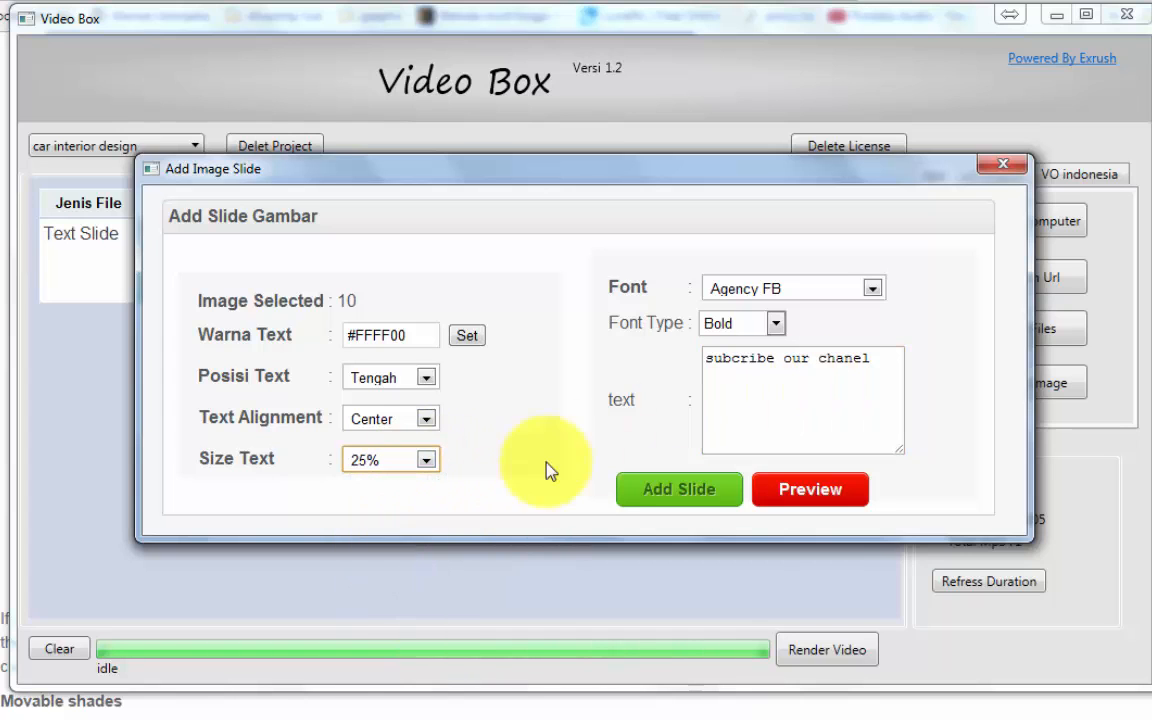
click(383, 392)
click(404, 434)
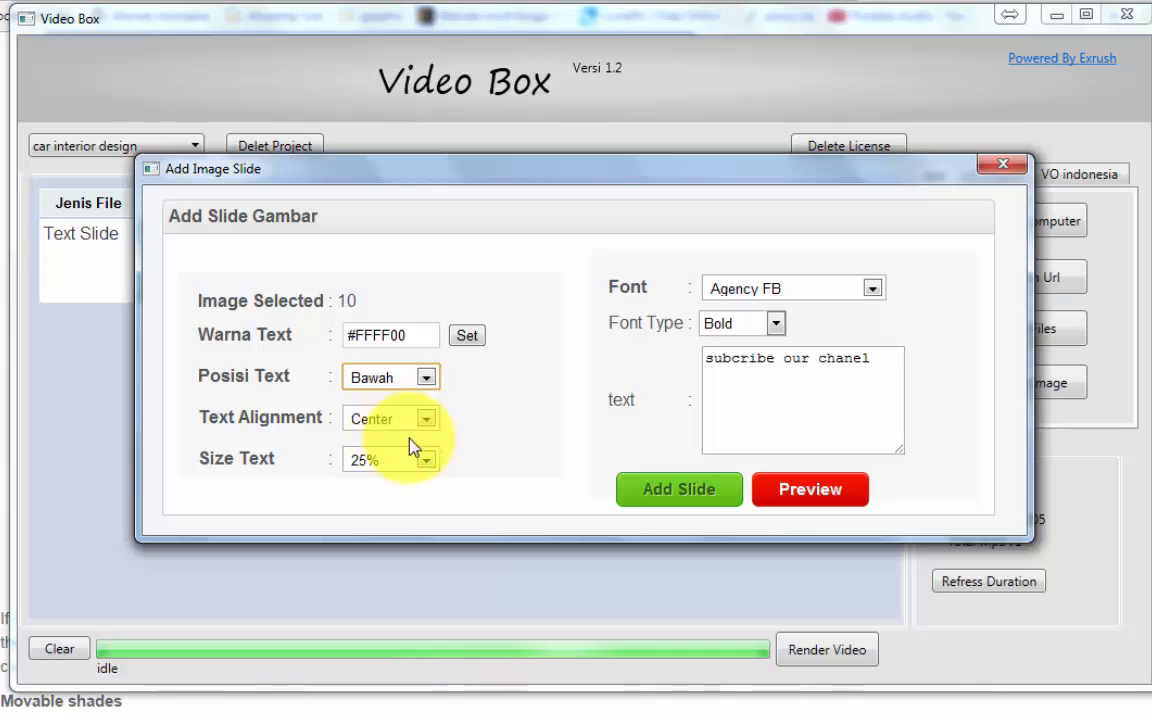
click(833, 500)
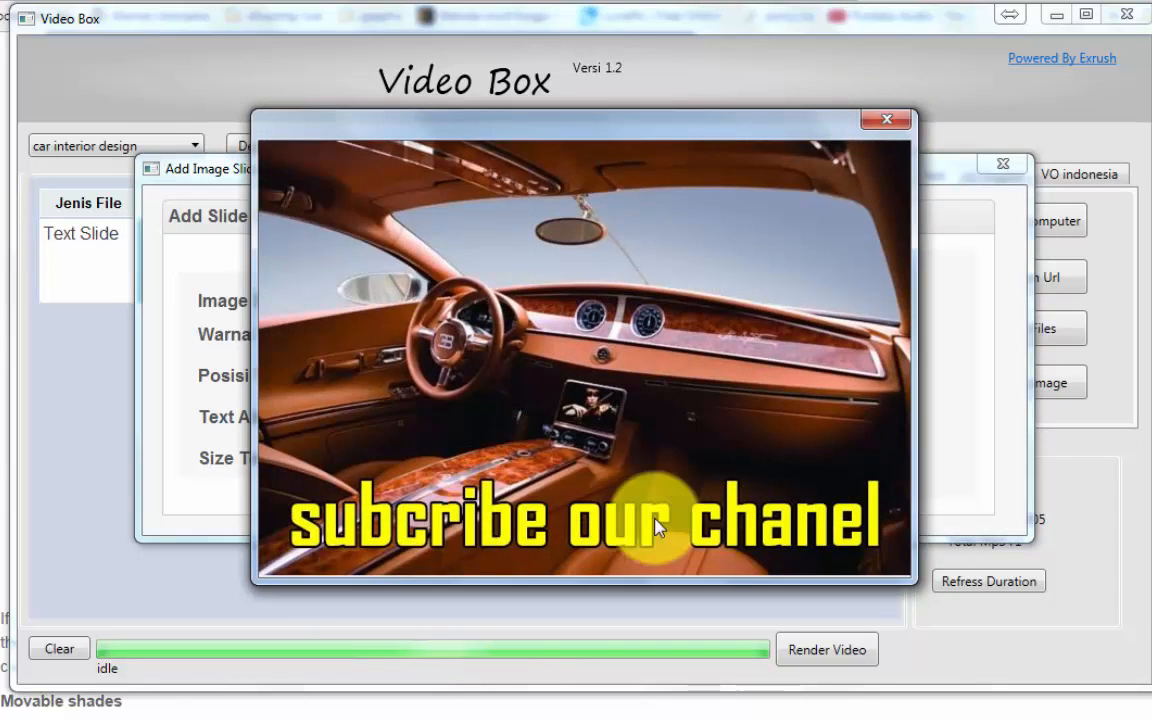
click(889, 122)
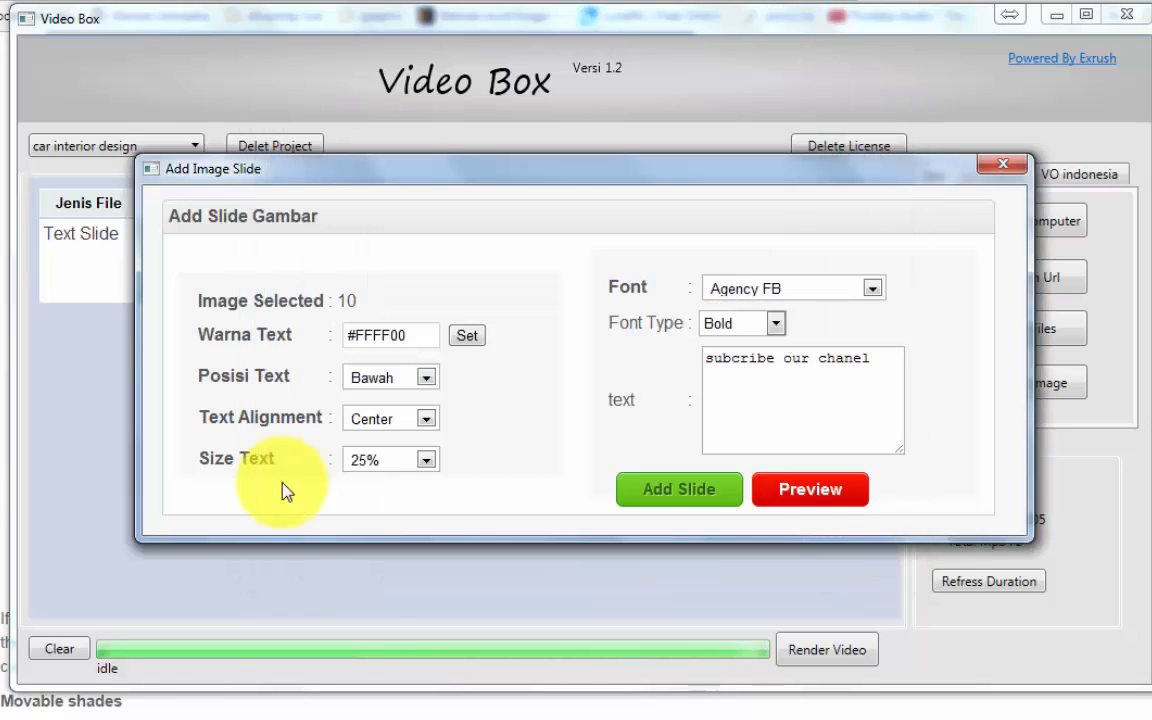
- Reduce the caption size to 20%, preview the result and add the image slides to the project
click(402, 462)
click(391, 523)
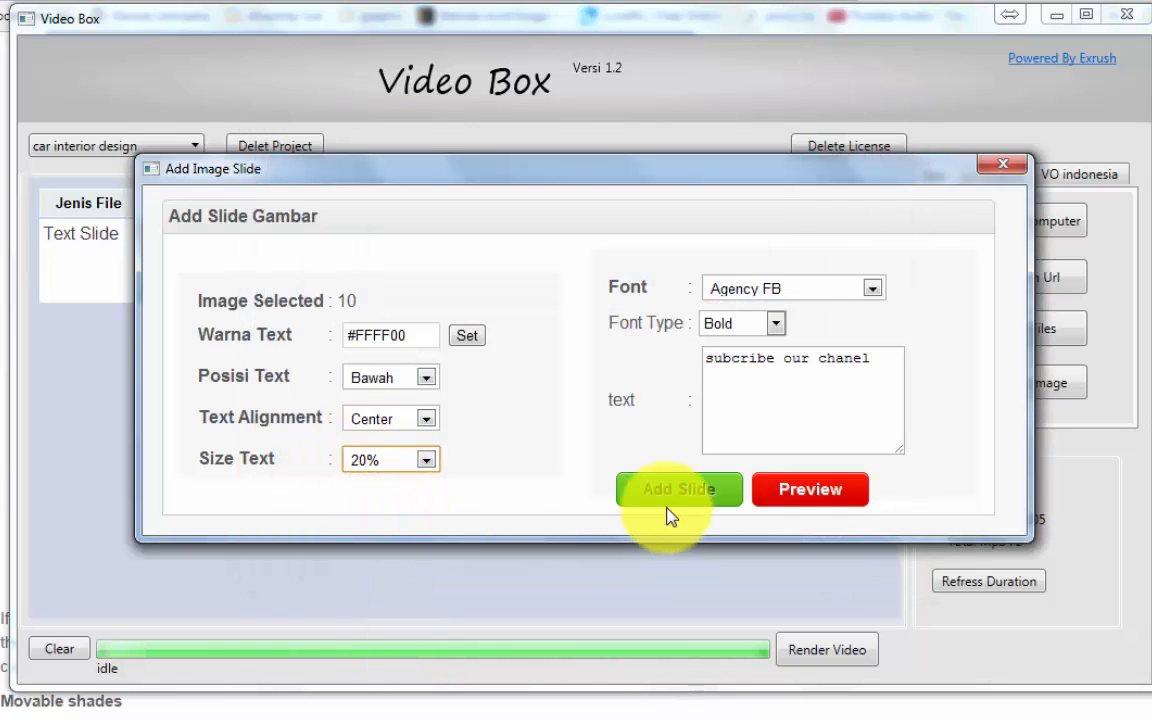
click(807, 501)
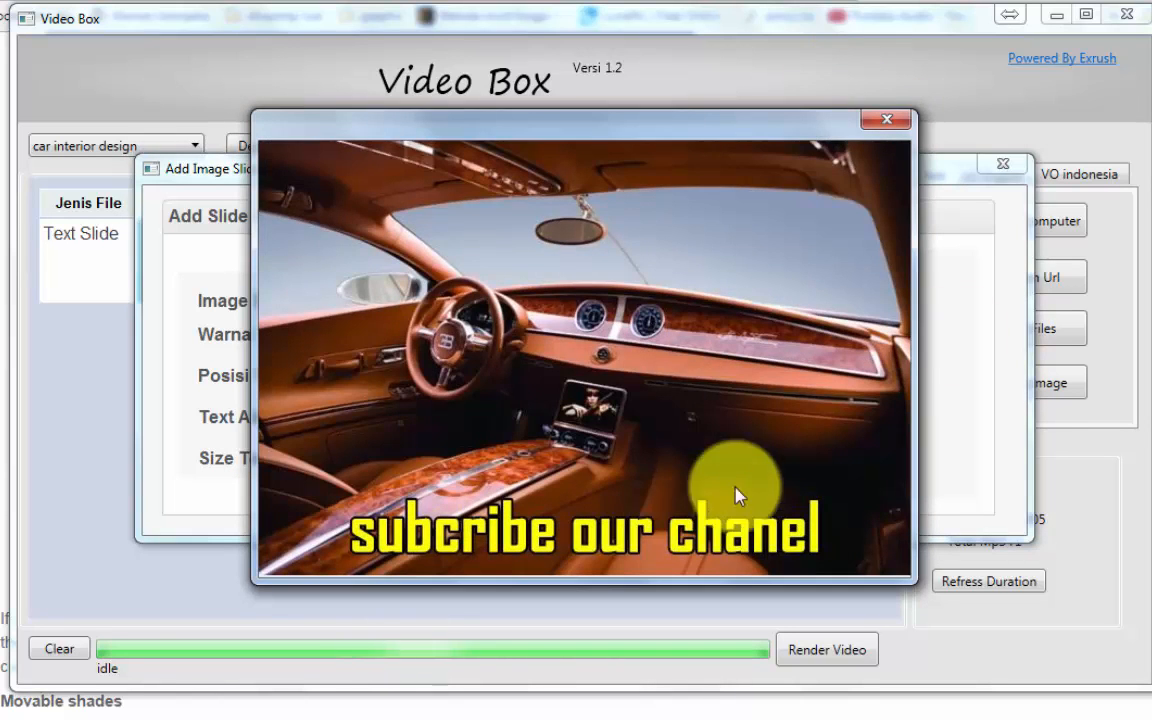
click(887, 120)
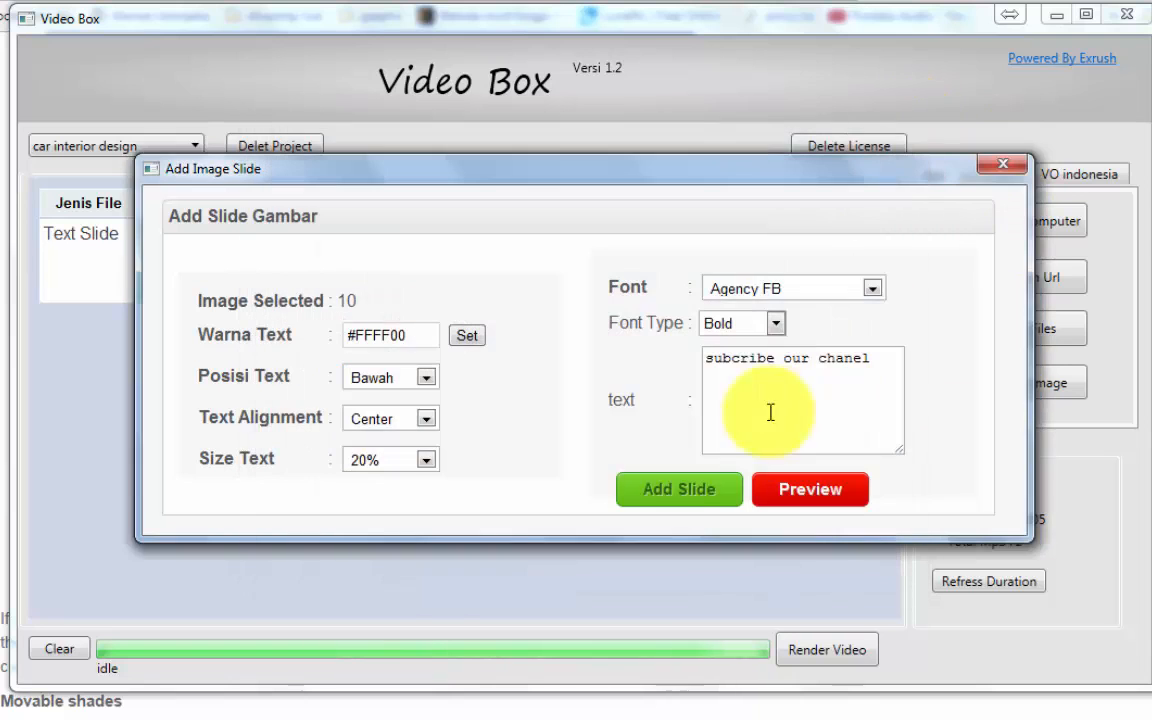
click(669, 490)
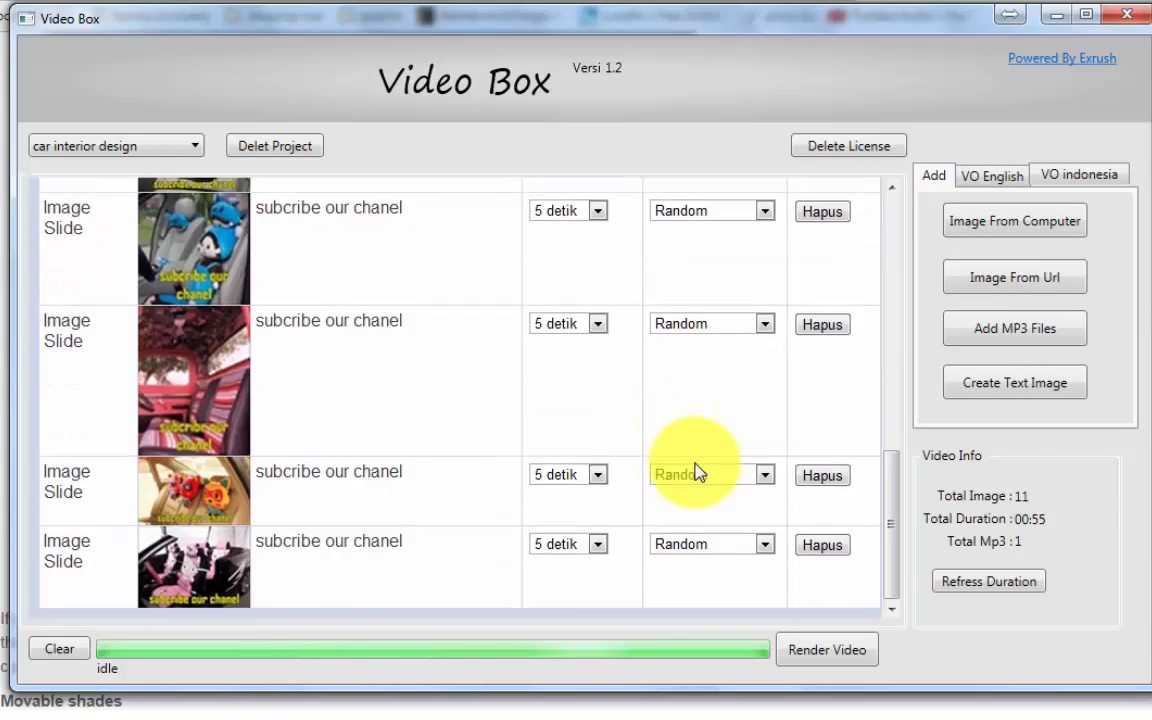
- Start a new text slide with the text "Don't forget to subcribe our chanel"
click(1047, 390)
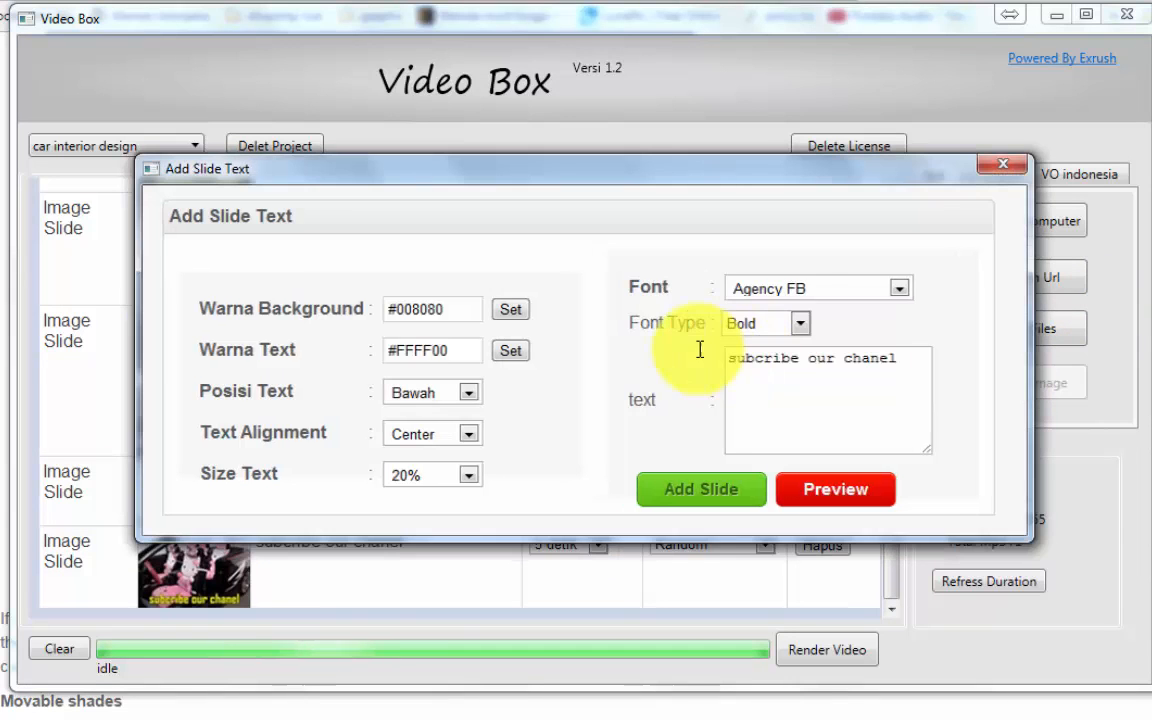
double_click(861, 362)
click(771, 367)
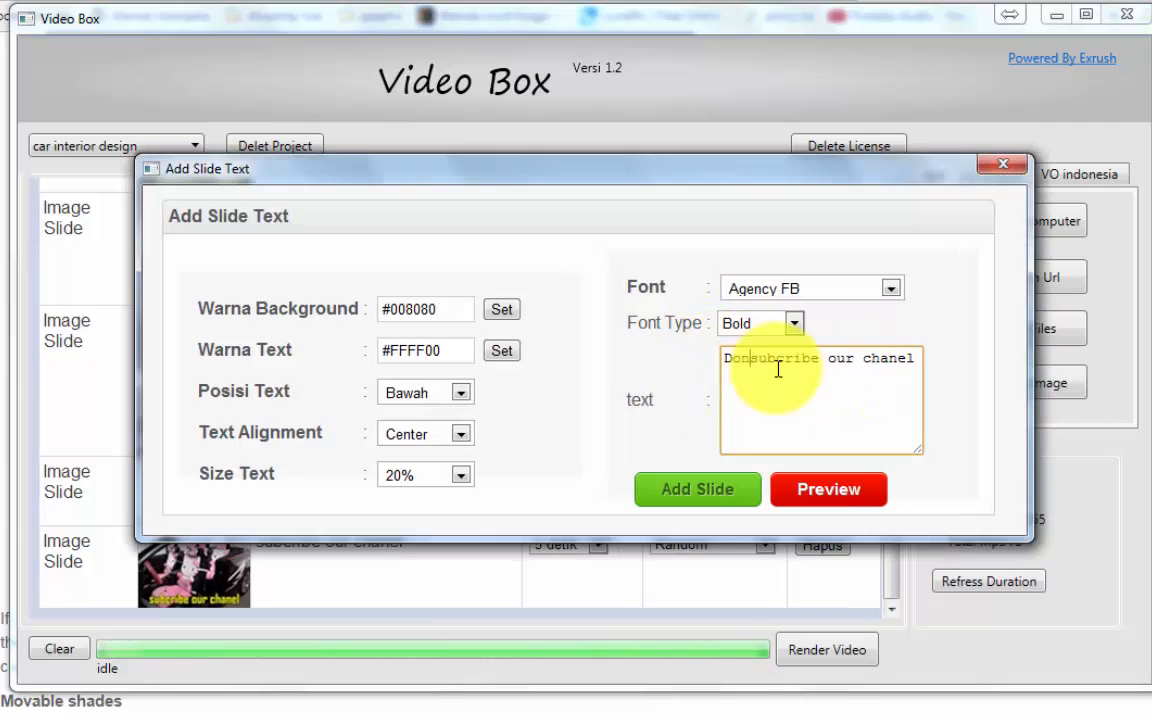
text('t for)
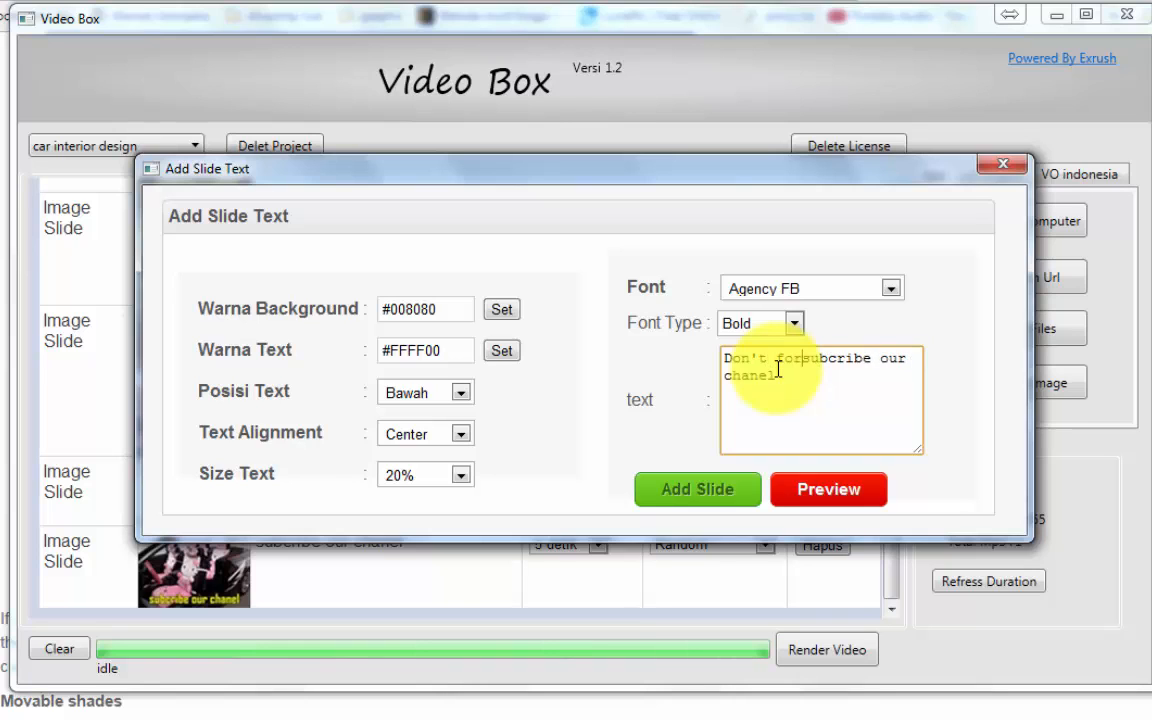
text(get )
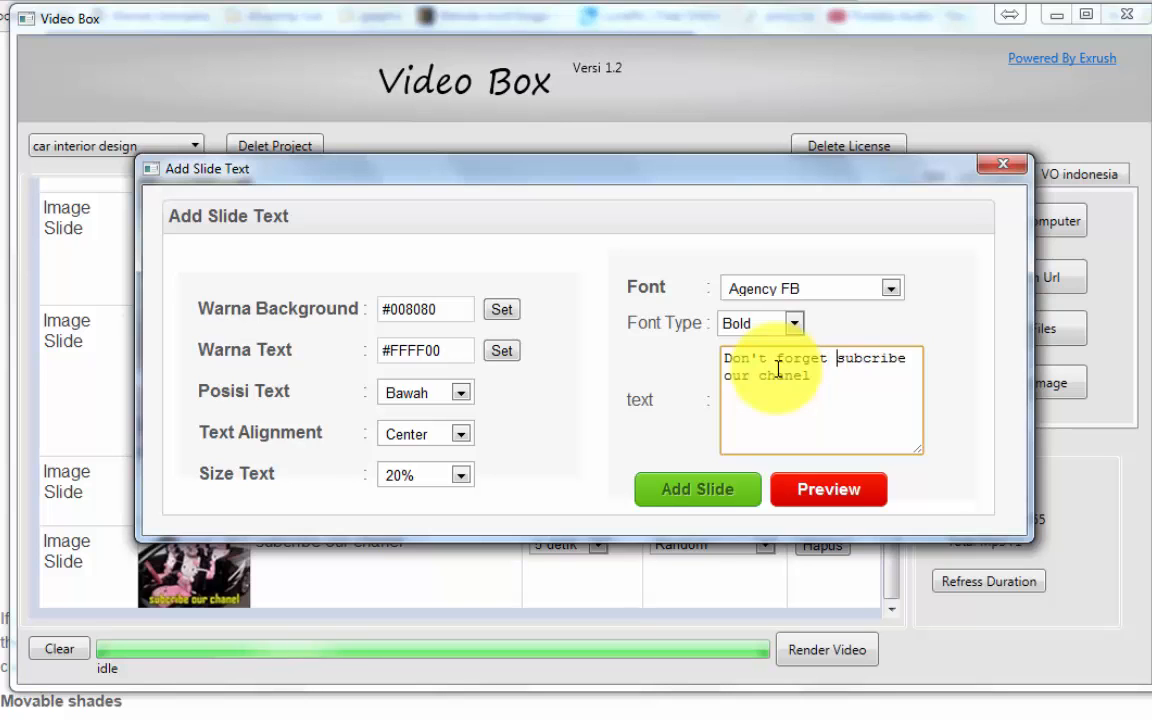
text(to)
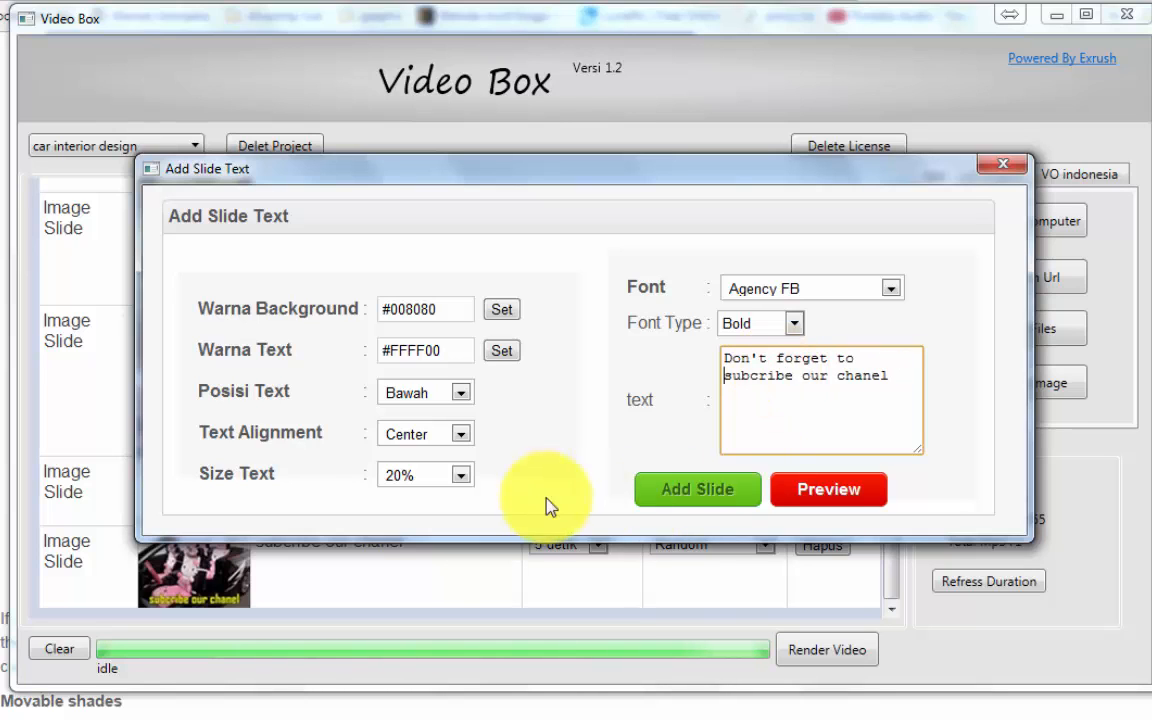
- Set the closing slide's text position to Tengah and its size to 30%, and preview it
click(461, 392)
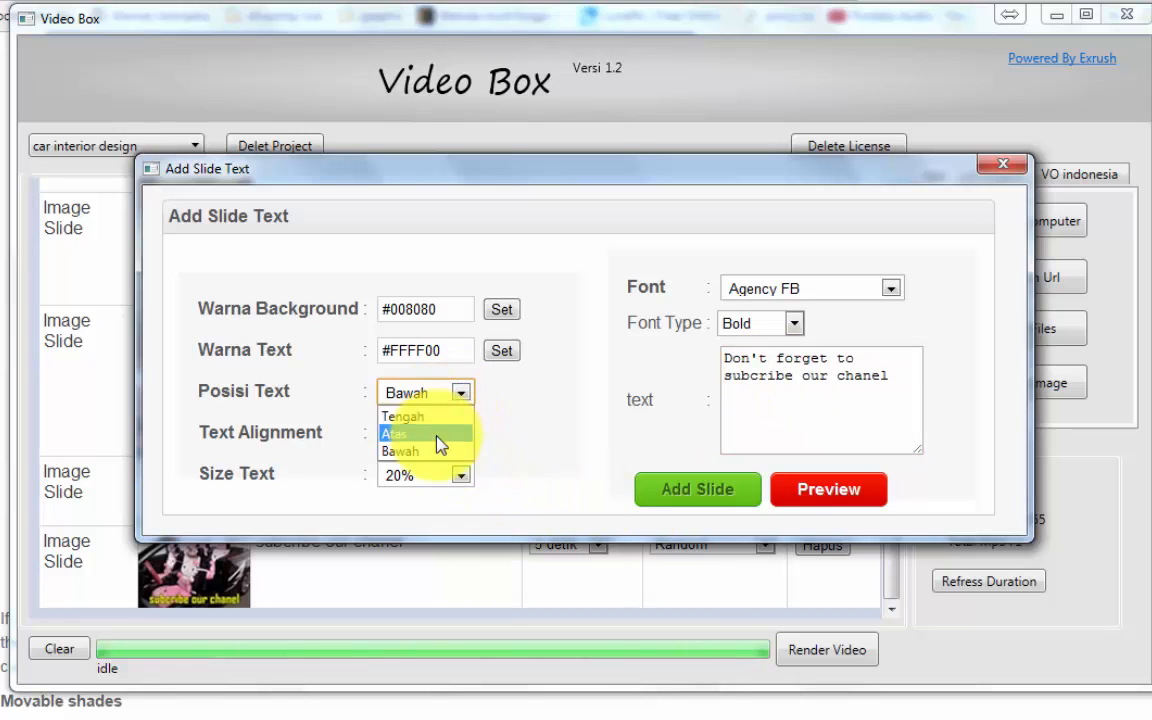
click(435, 416)
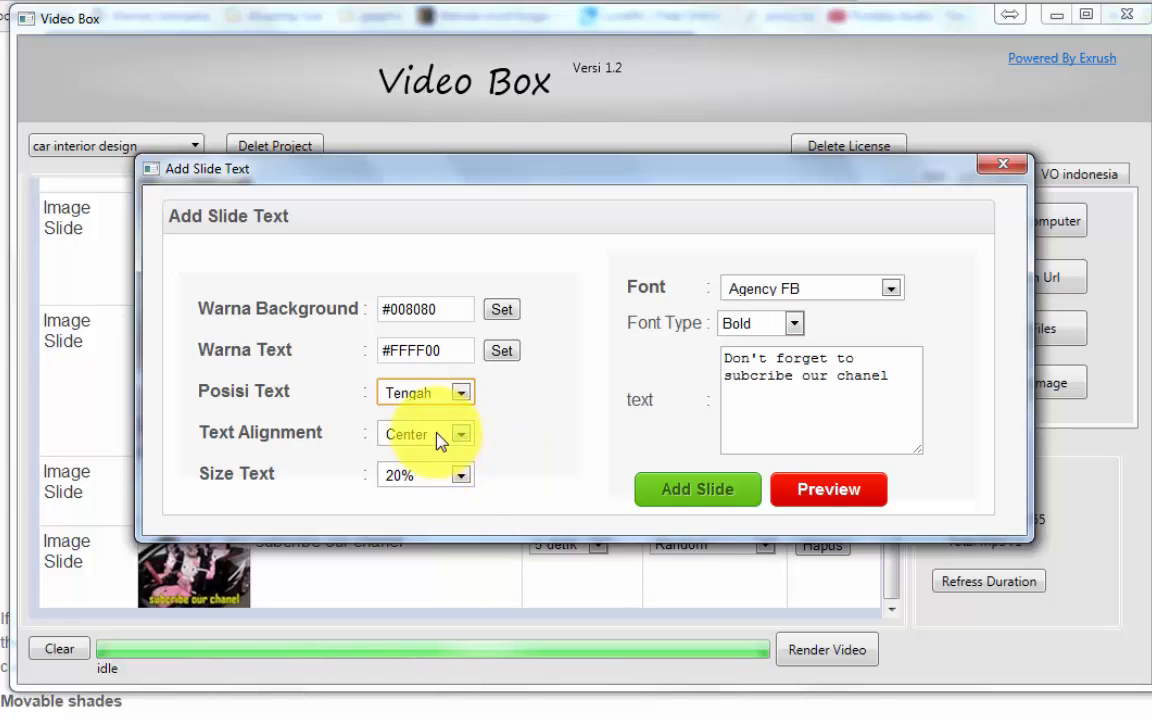
click(455, 475)
click(412, 578)
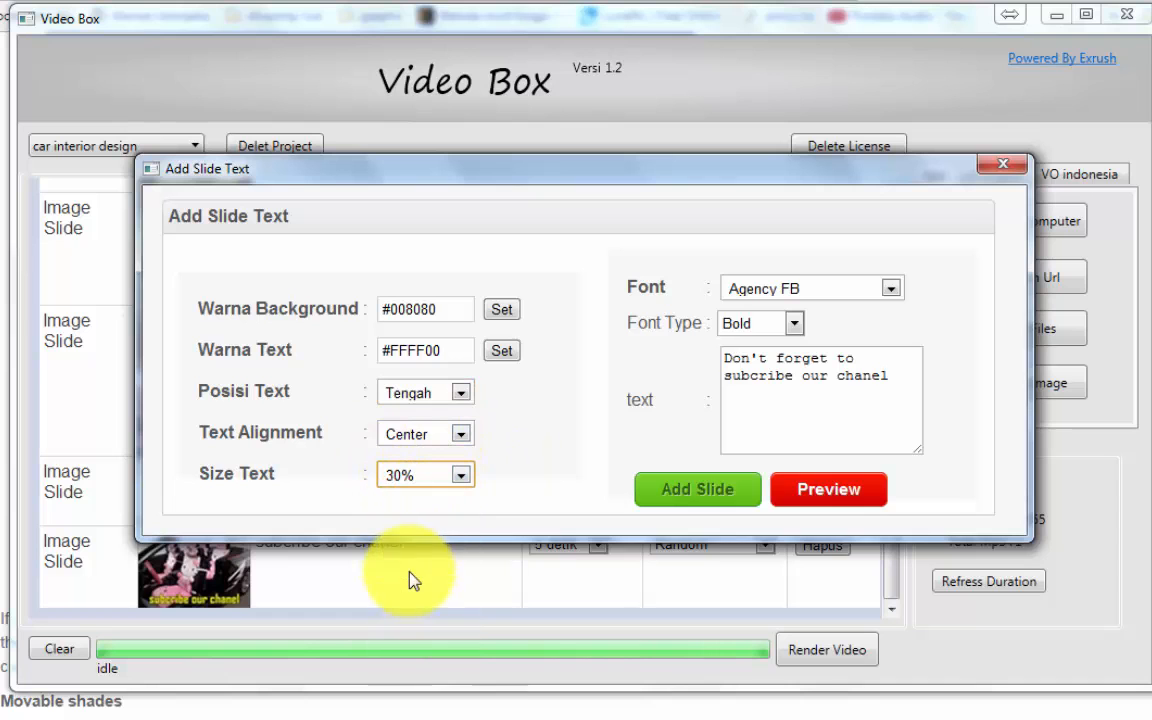
click(832, 492)
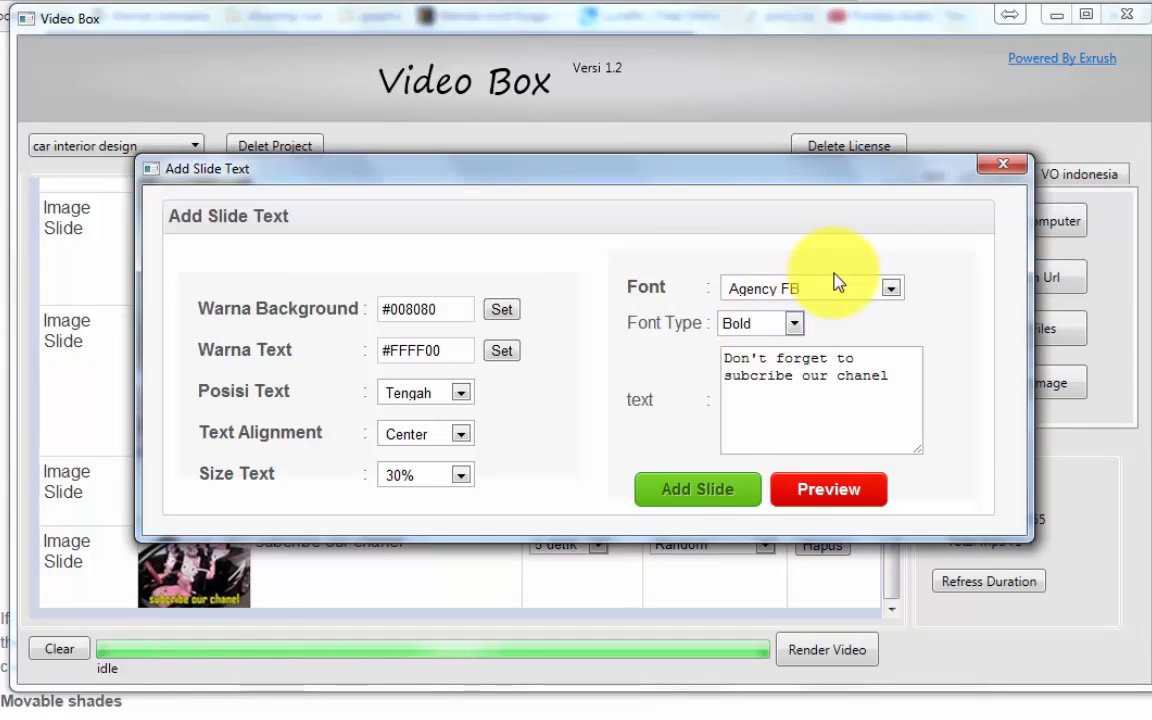
- Try the Angsana New font on the closing text slide and preview it
click(792, 288)
click(800, 380)
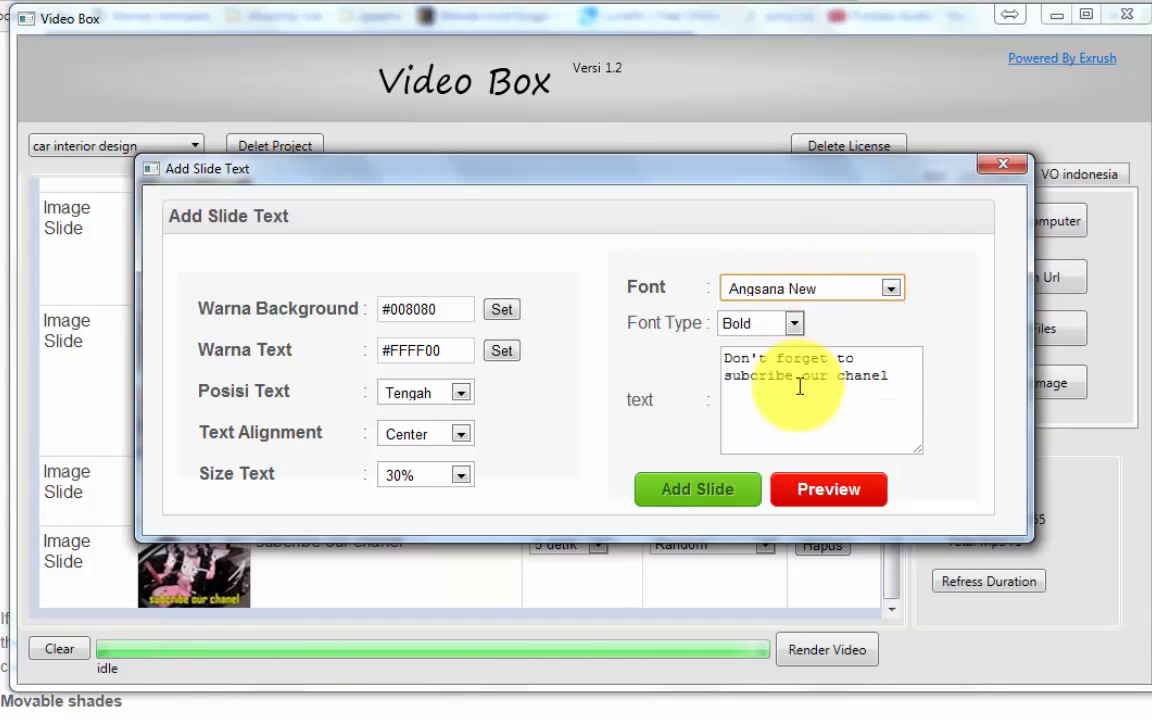
click(823, 500)
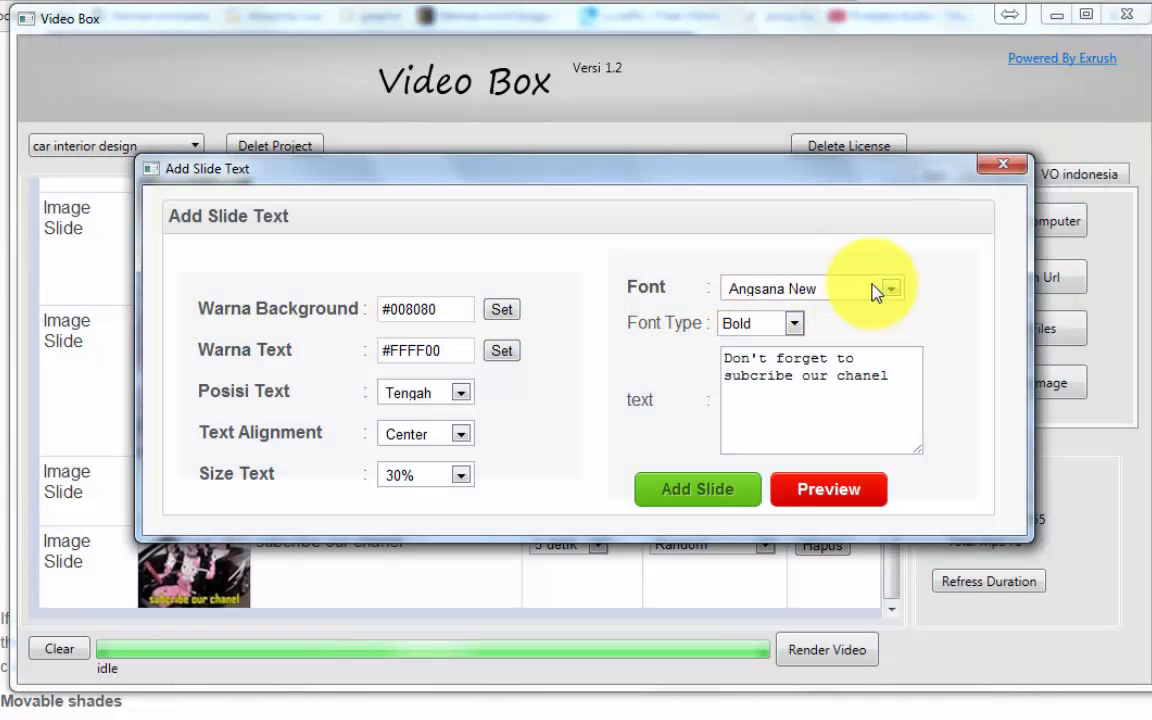
- Change the closing slide's font to Arial Black, preview it, add the slide and check the slide list
click(870, 289)
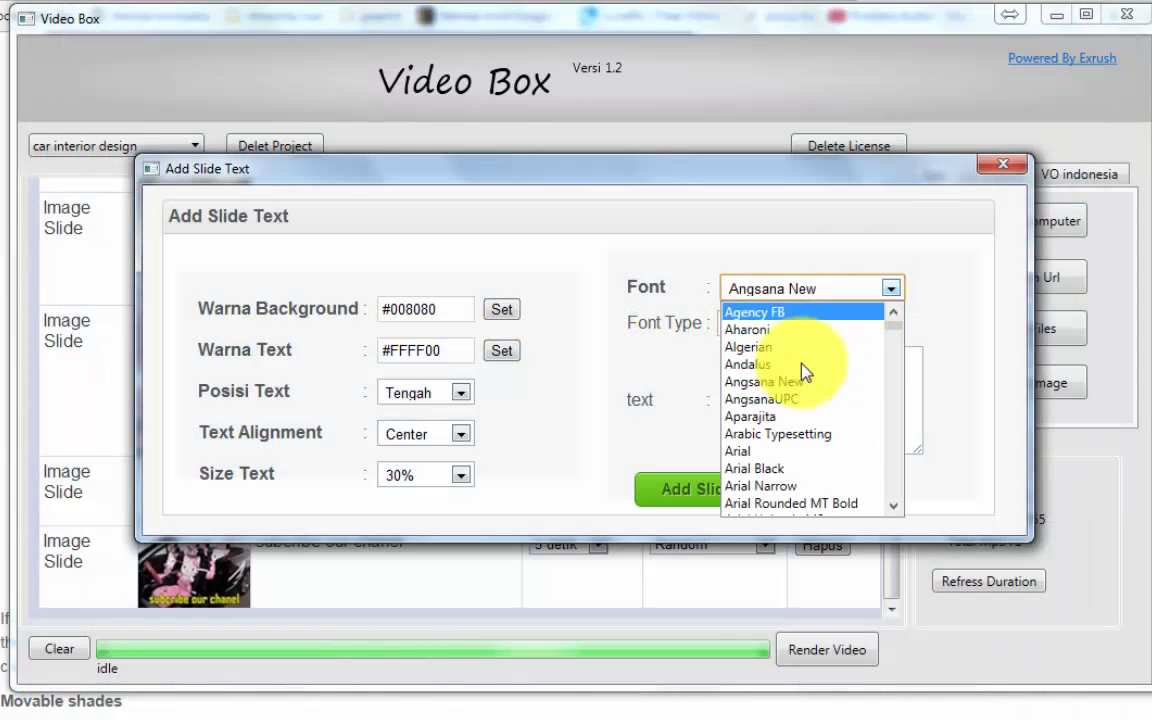
click(784, 468)
click(810, 489)
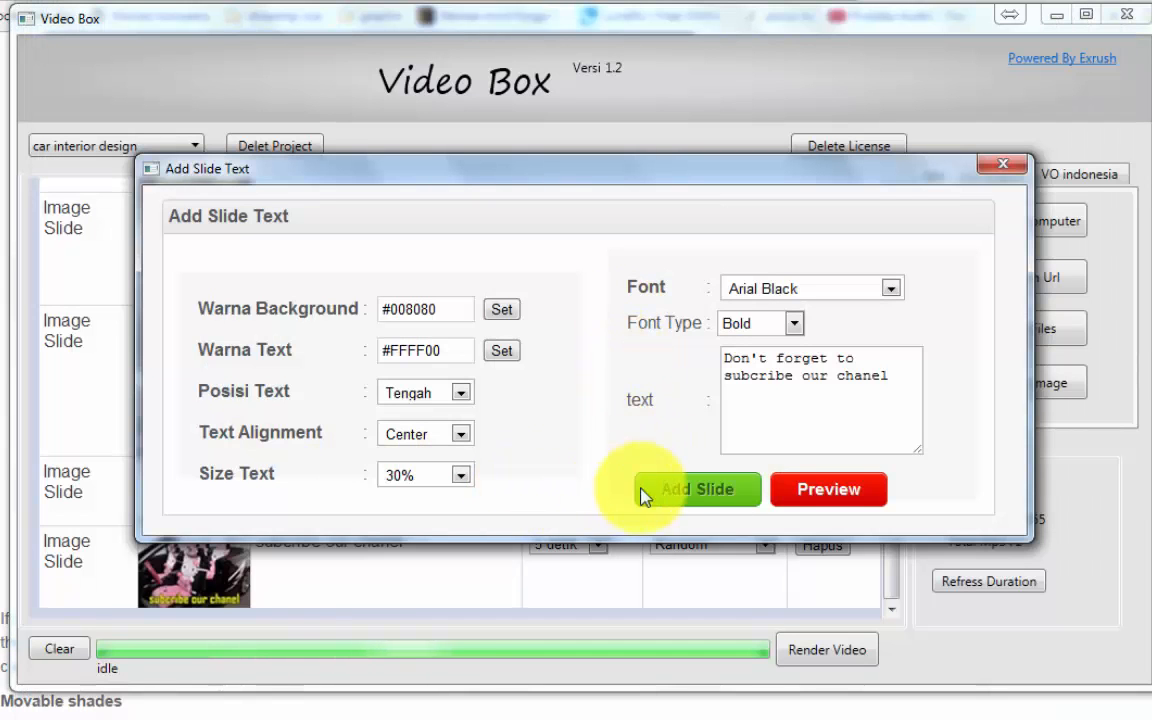
click(718, 496)
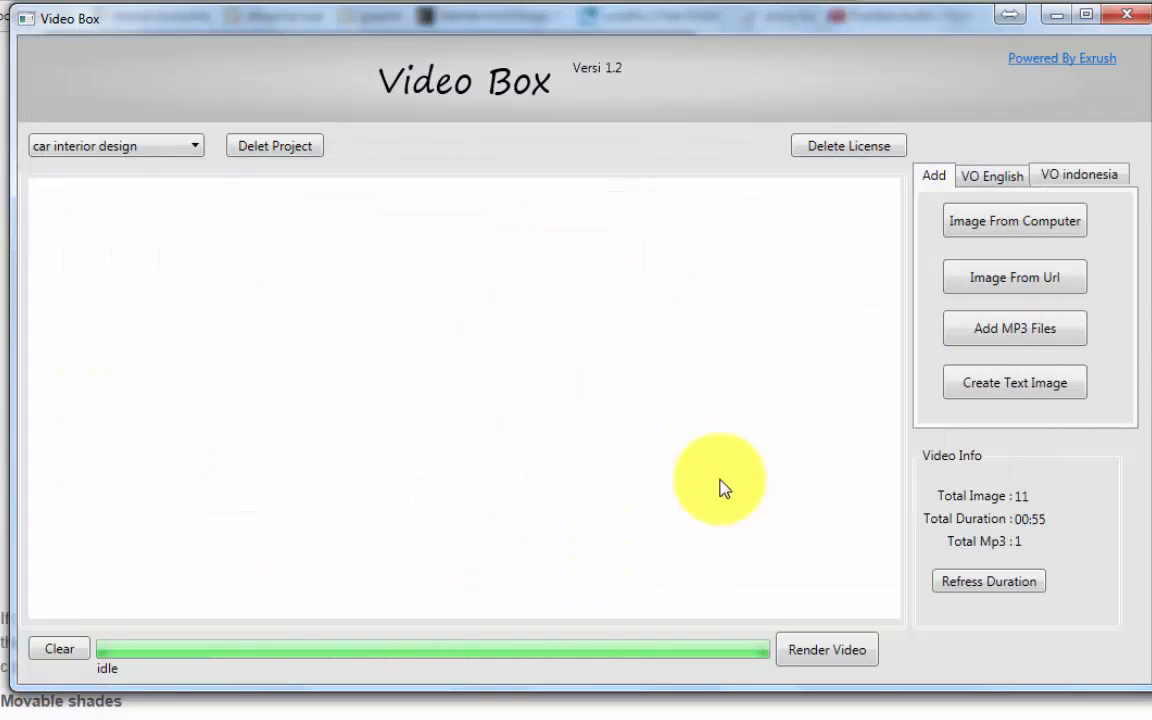
scroll(828, 411, down, 10)
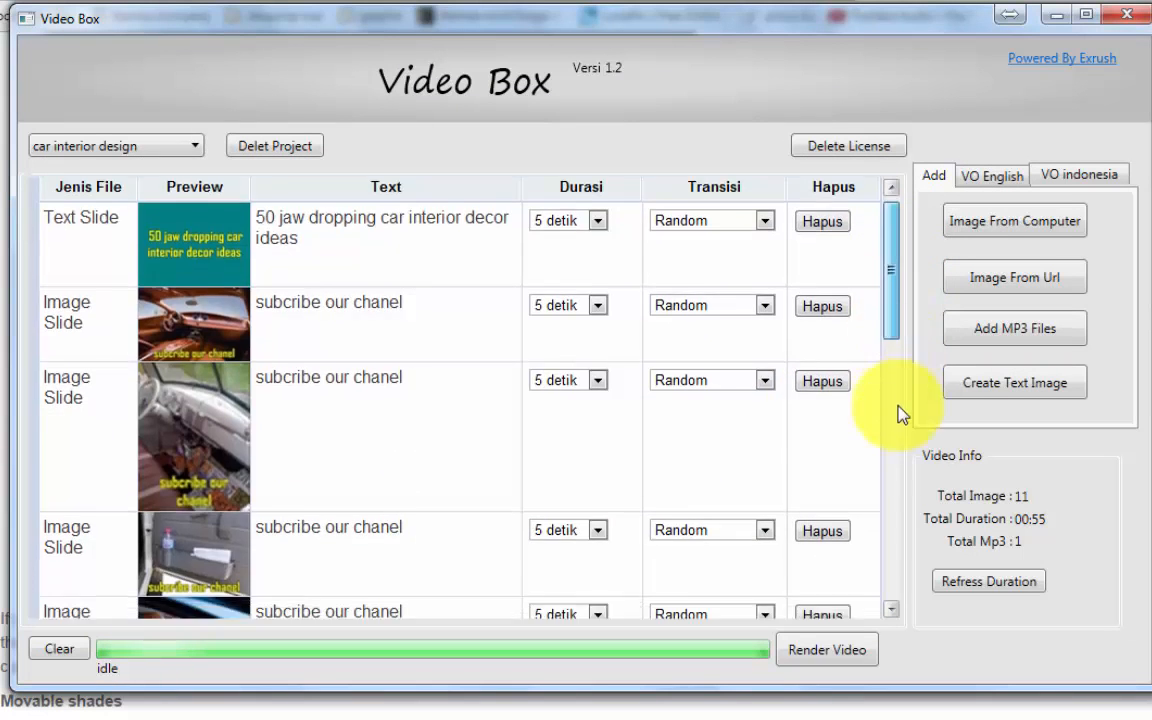
scroll(437, 442, up, 10)
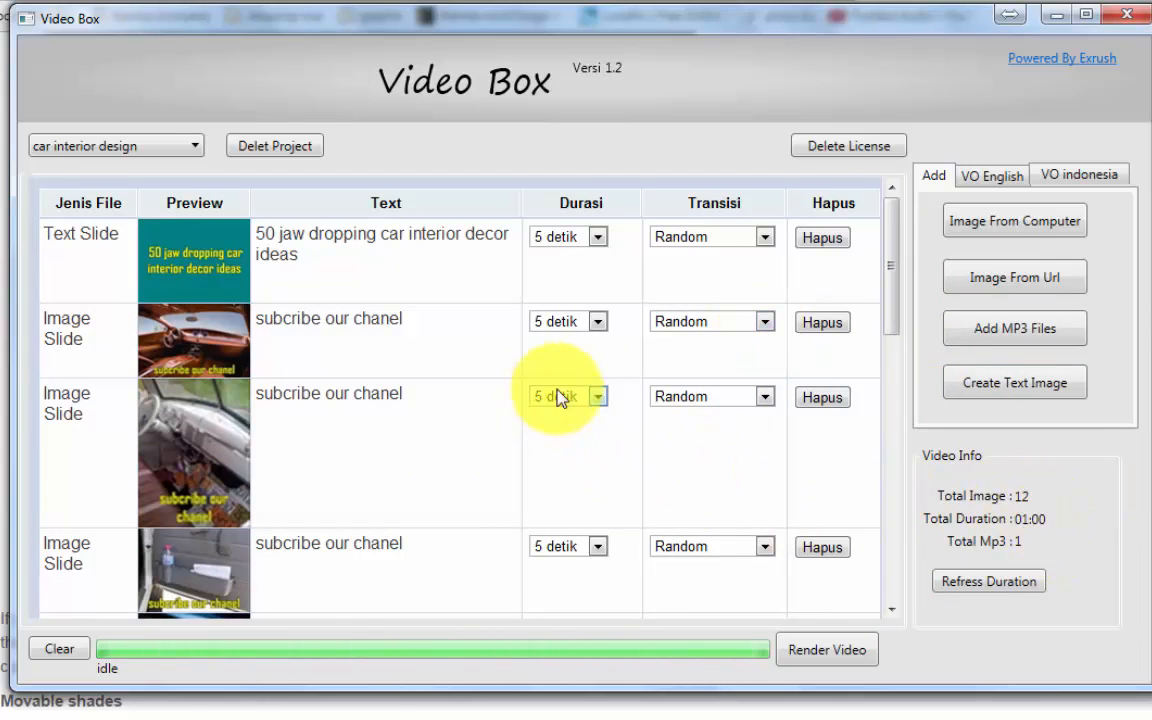
- Look through the duration options for the first image slide and keep 5 detik
click(586, 324)
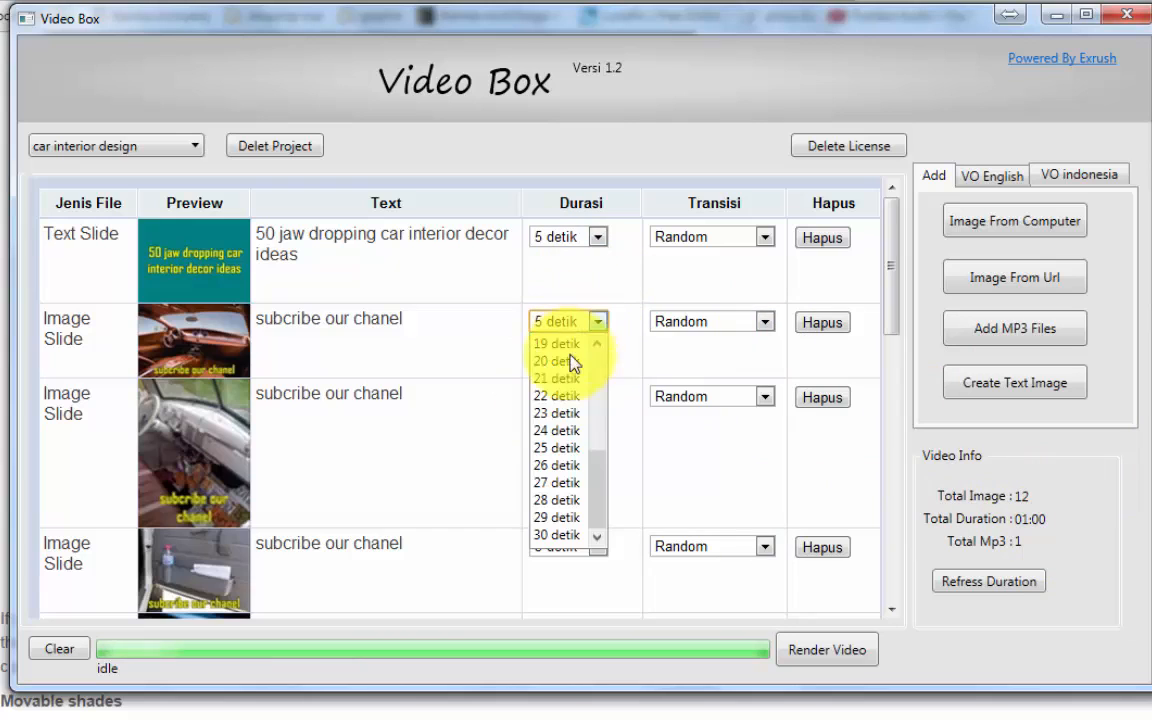
scroll(572, 375, up, 5)
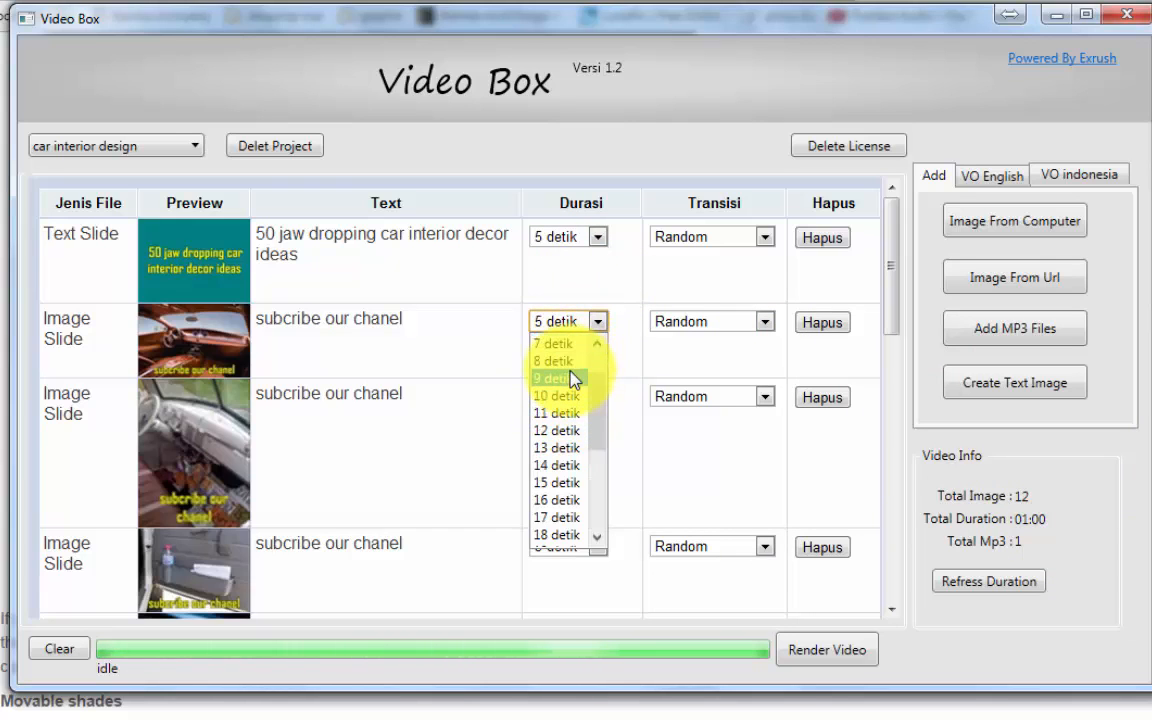
click(565, 358)
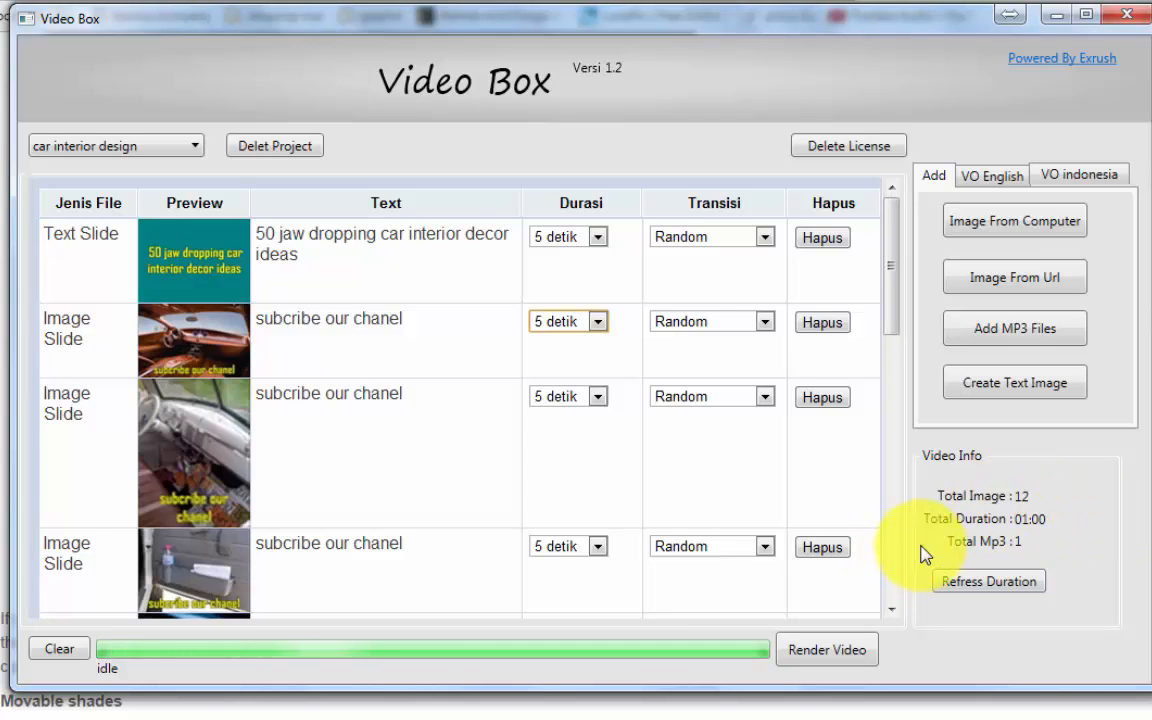
- Add the MP3 track "Maid with the Flaxe..." from the Sample Music folder to the project
click(1025, 340)
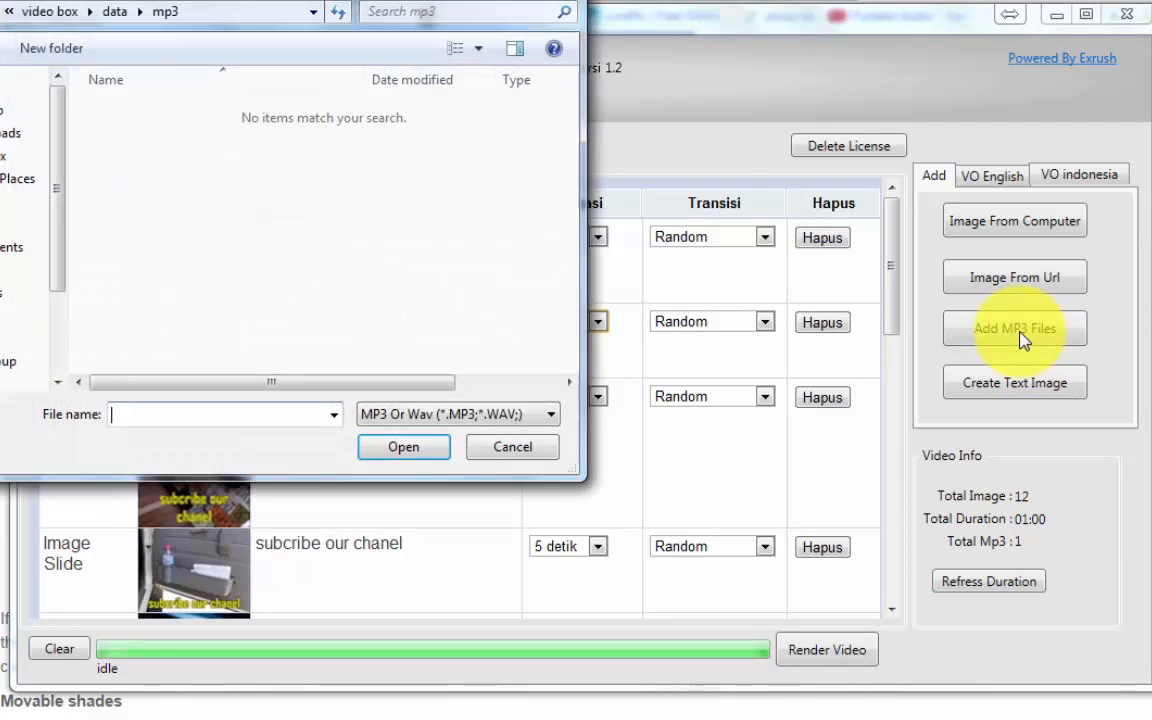
click(12, 270)
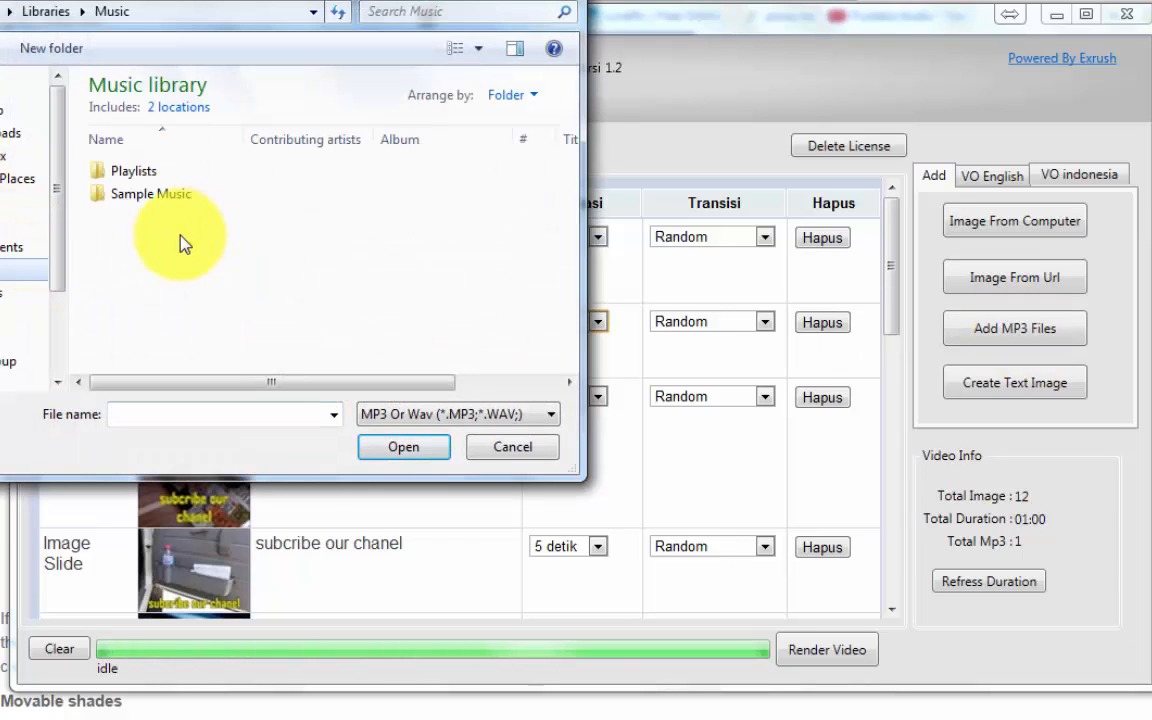
double_click(162, 190)
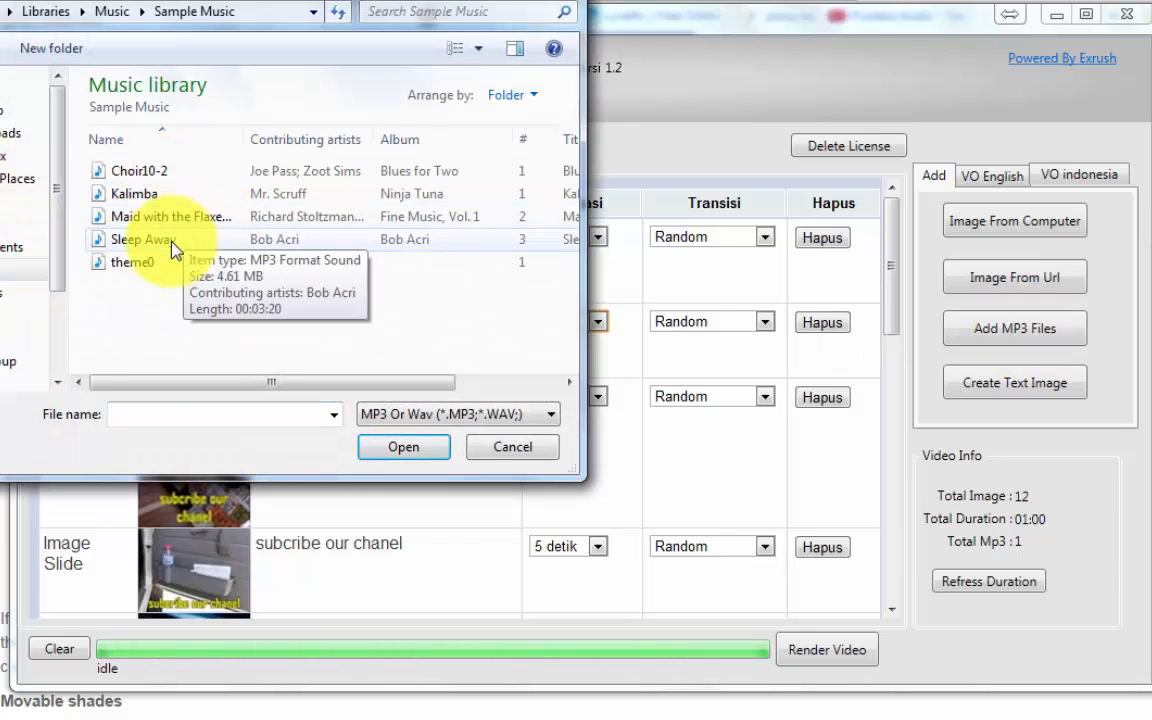
double_click(154, 216)
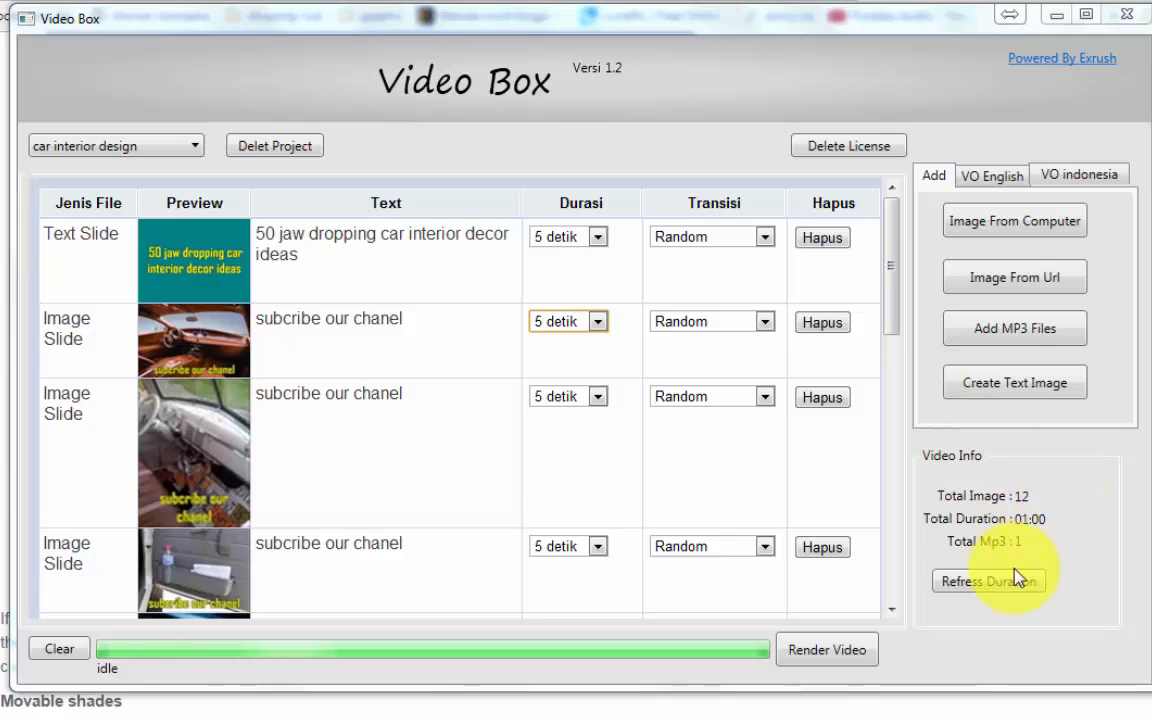
- Render the slideshow to the Desktop as an MP4 file named "car interior design idea" and dismiss the completion message
click(810, 655)
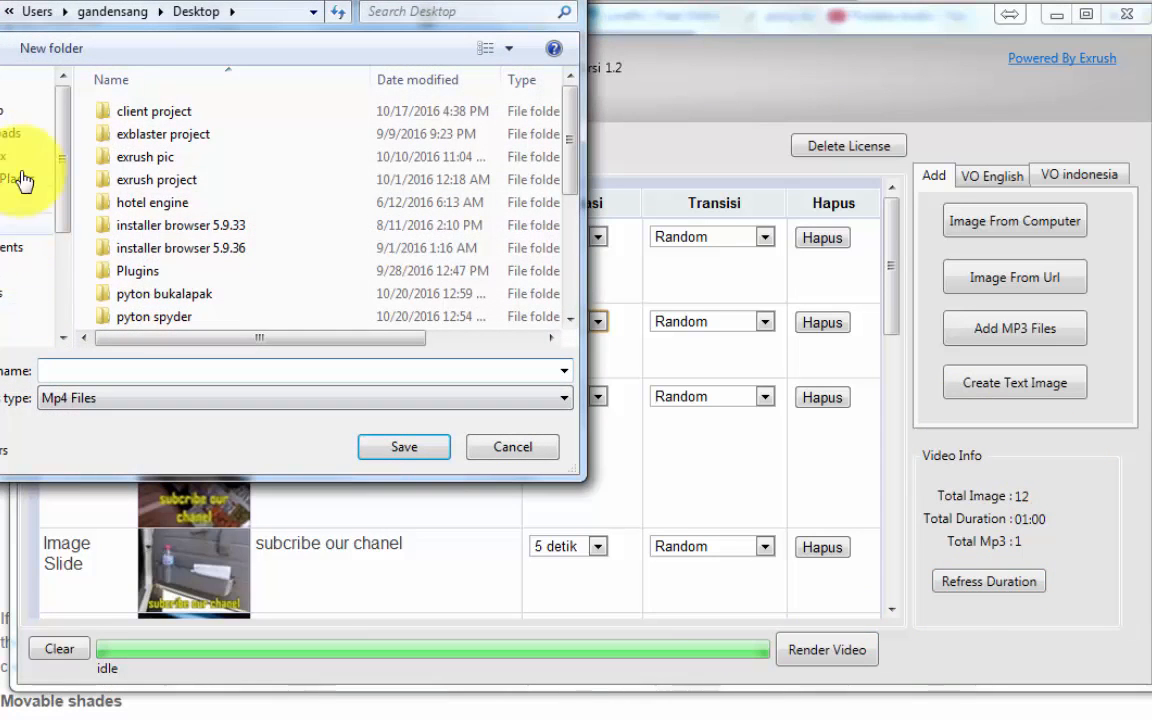
click(7, 122)
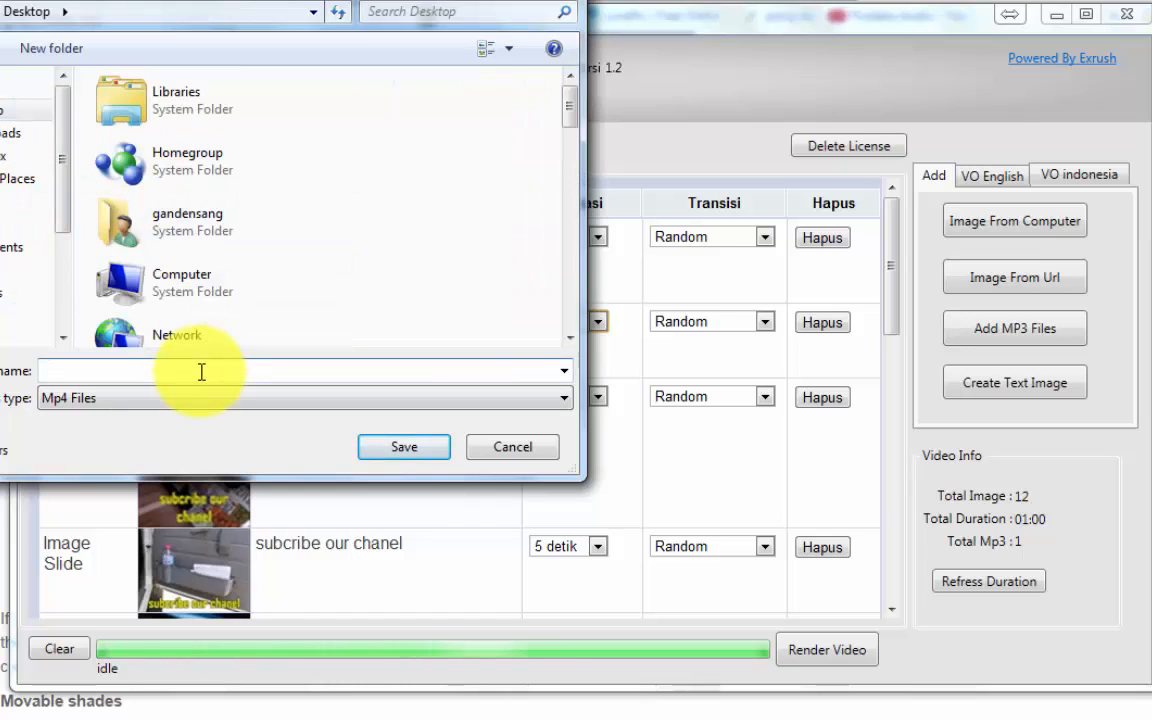
text(car interior design idea)
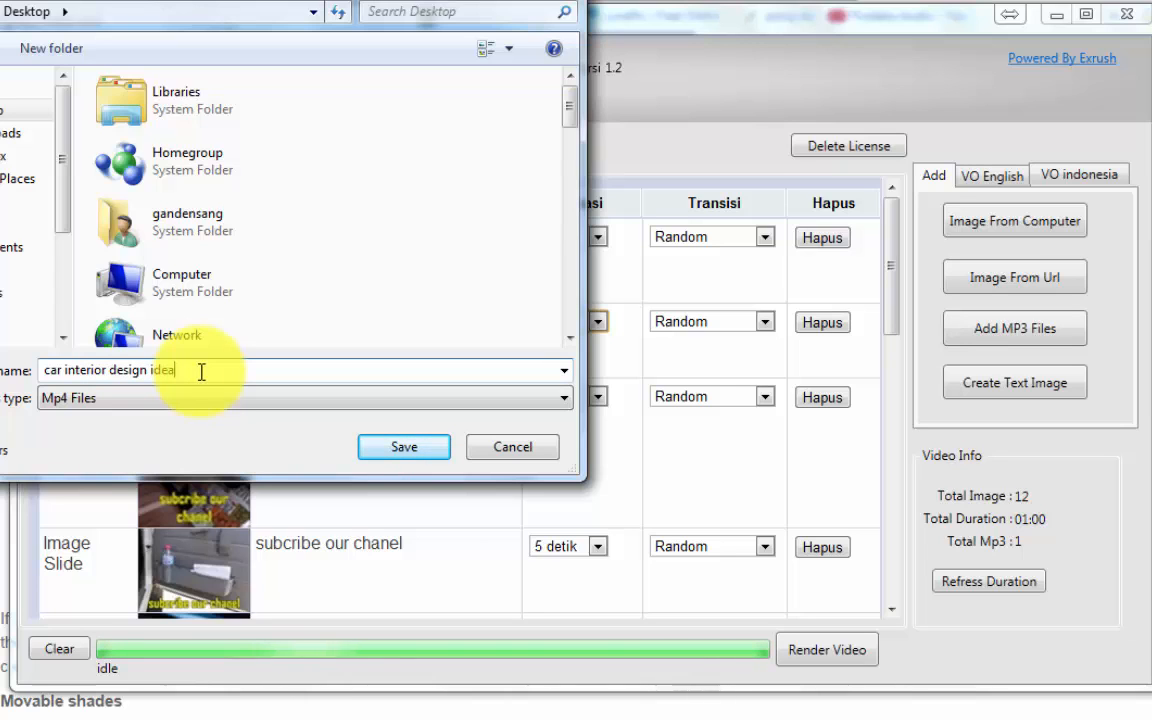
click(405, 455)
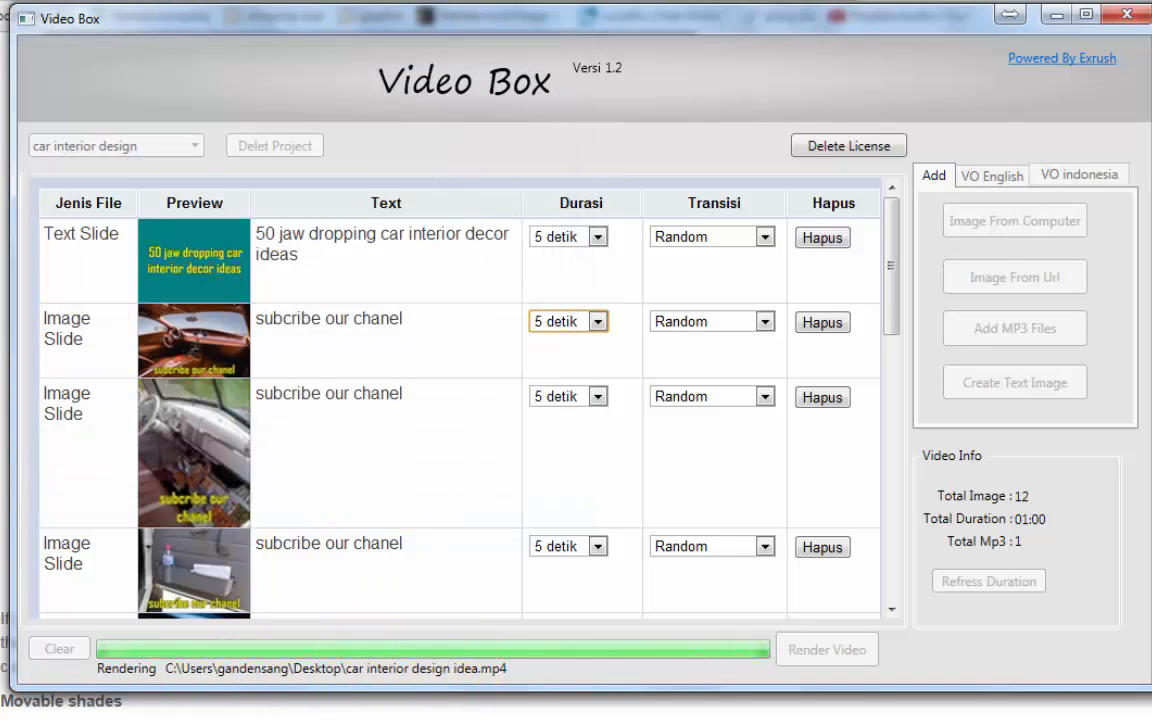
mouse_move(323, 719)
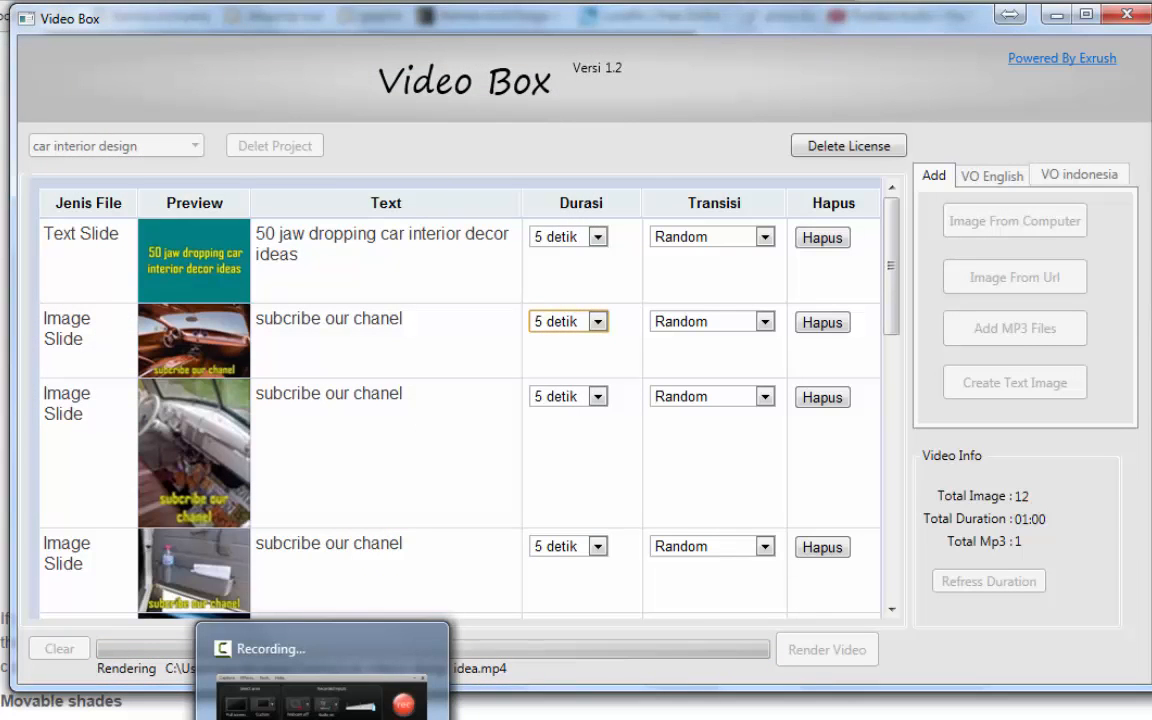
click(375, 688)
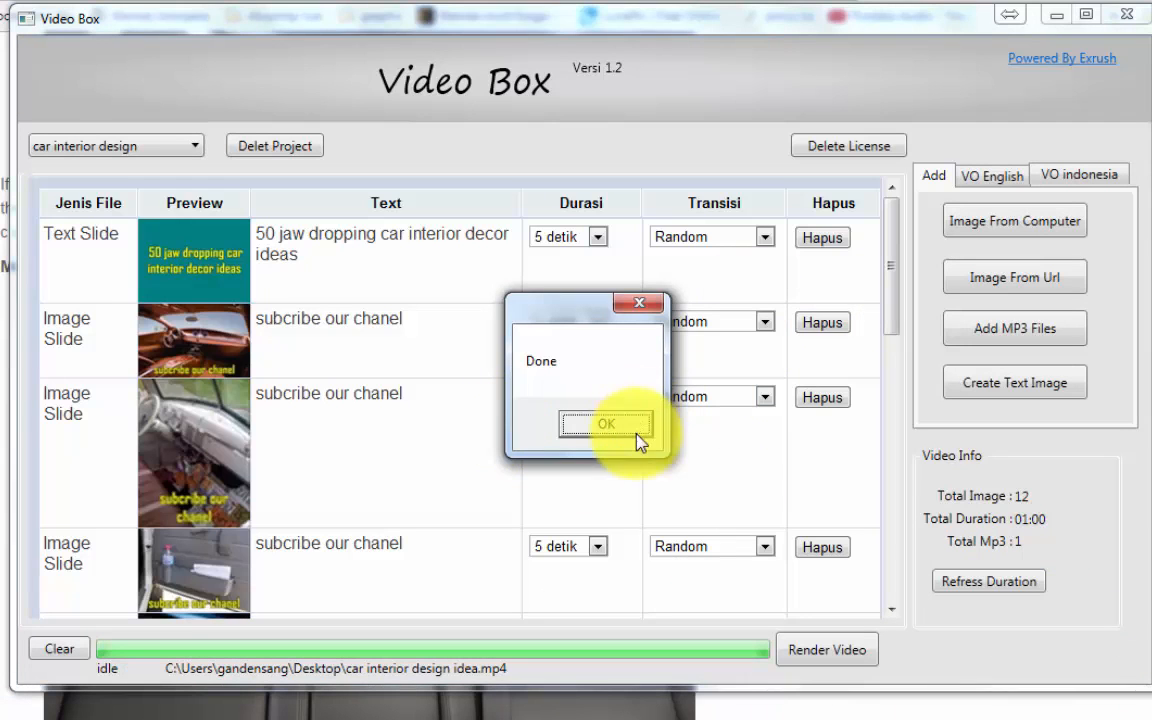
click(607, 425)
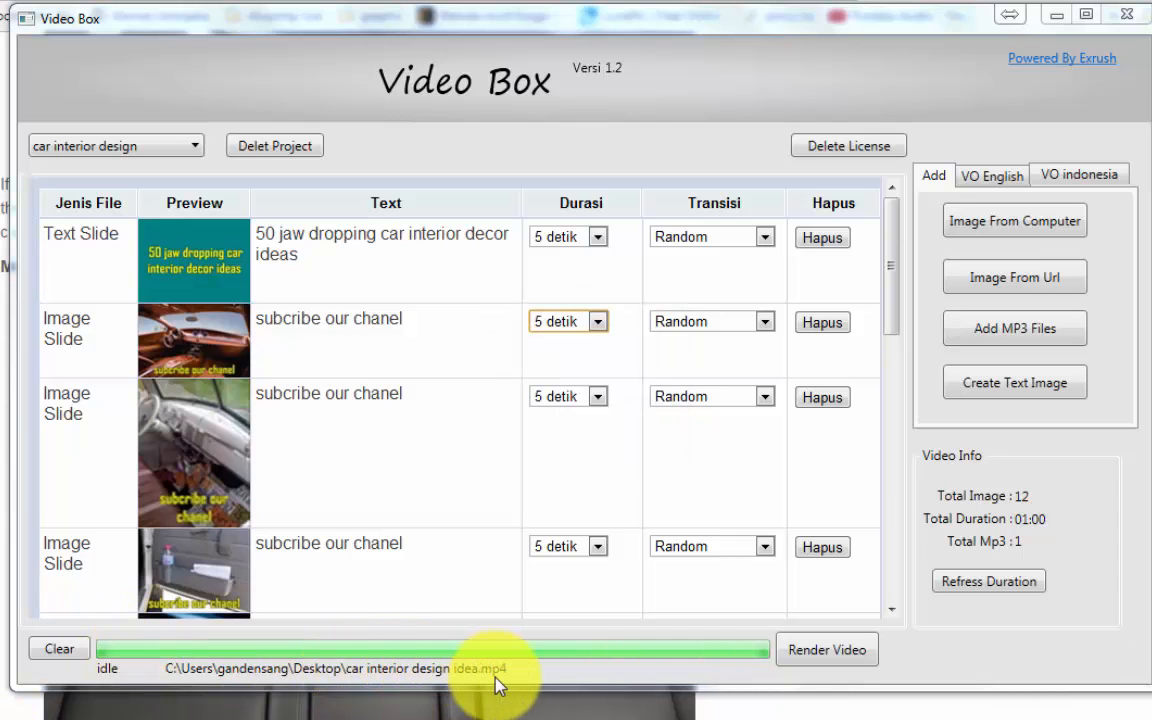
- Play the rendered "car interior design idea" video from the Desktop folder, skip ahead in it, and close the player and folder window
mouse_move(200, 715)
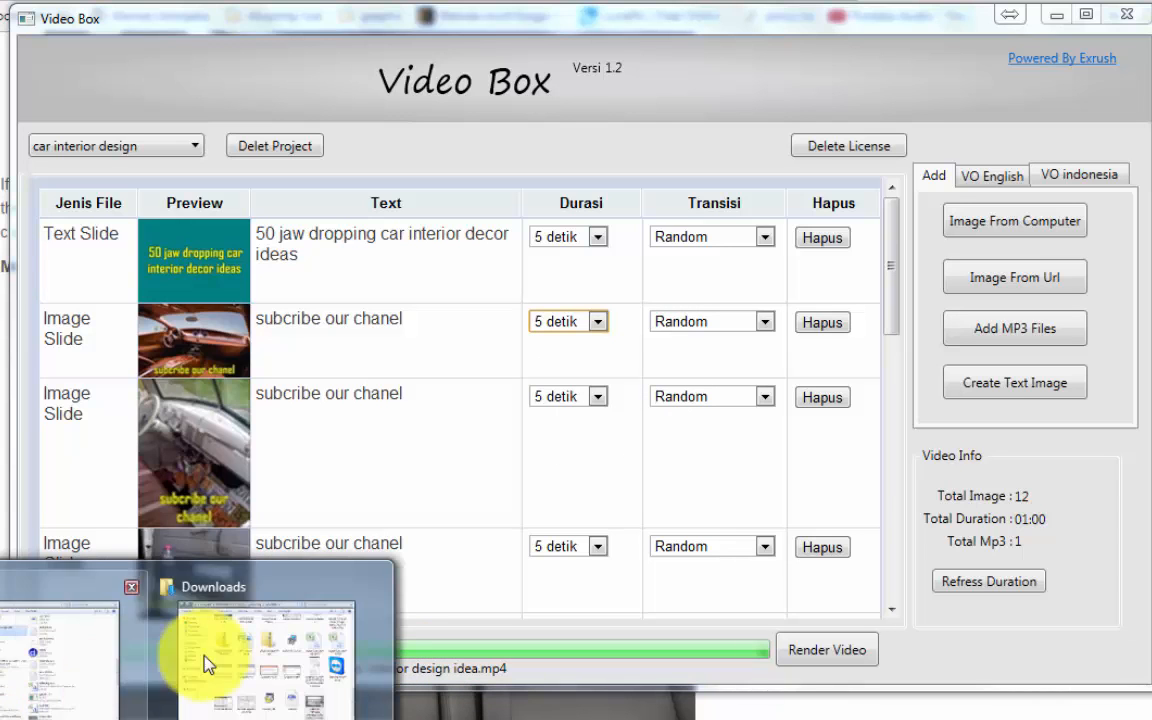
click(38, 638)
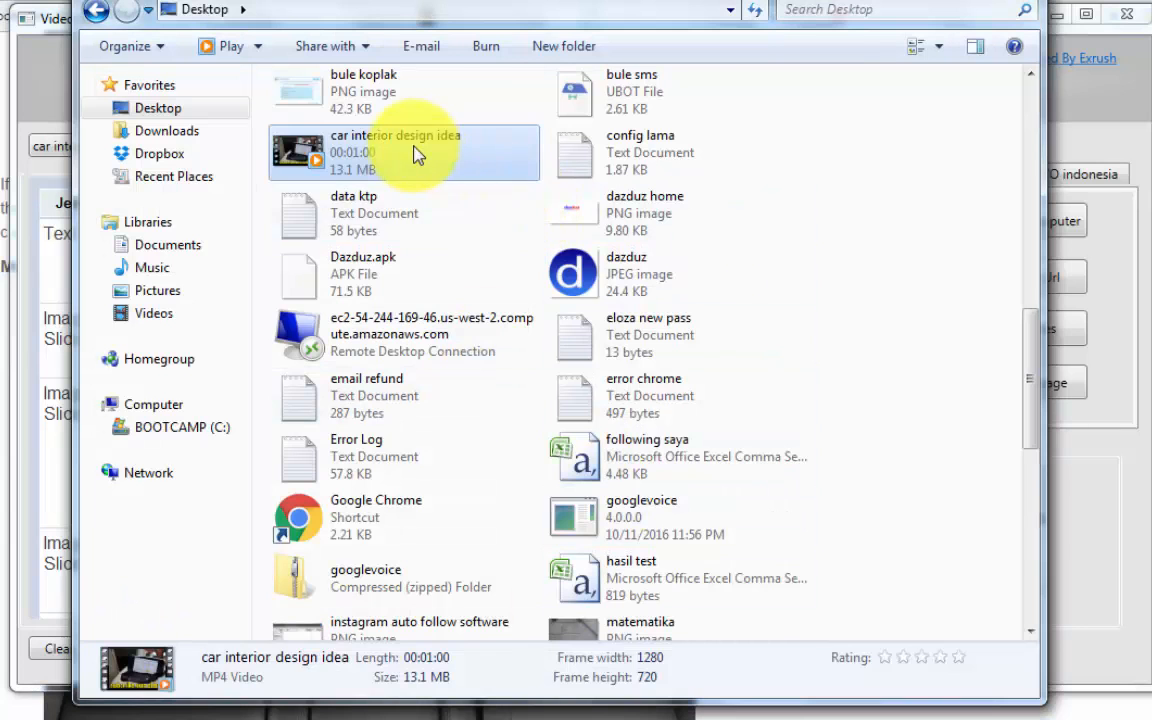
click(422, 218)
click(448, 139)
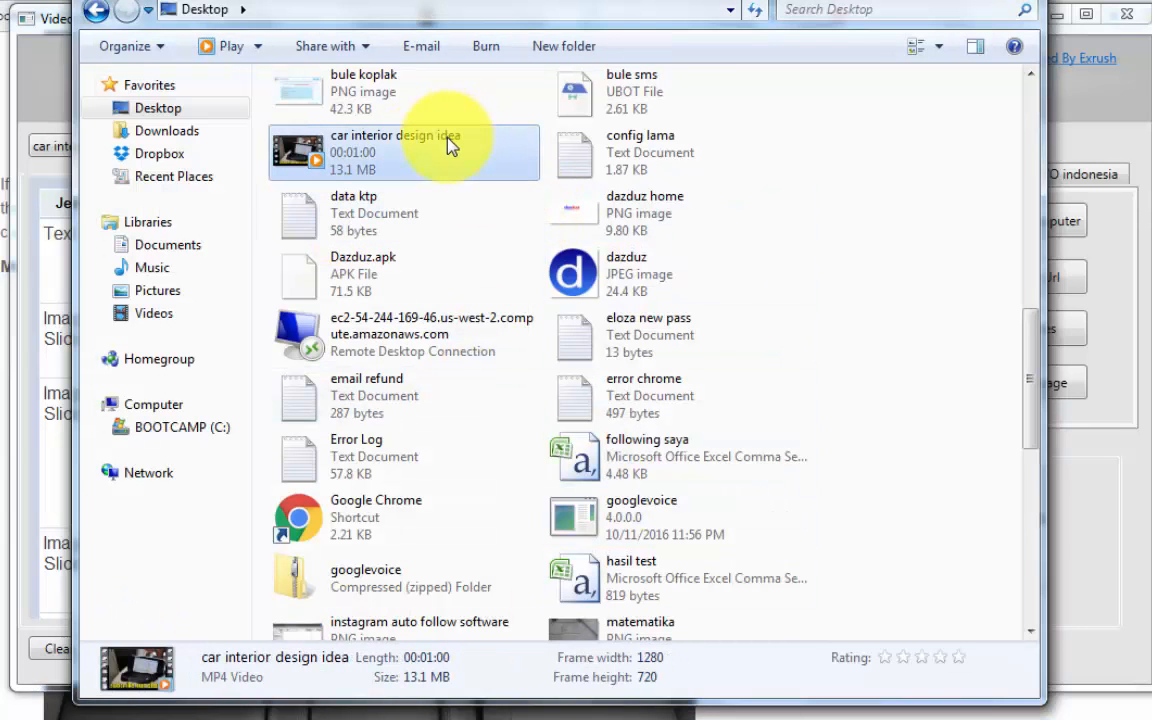
double_click(406, 169)
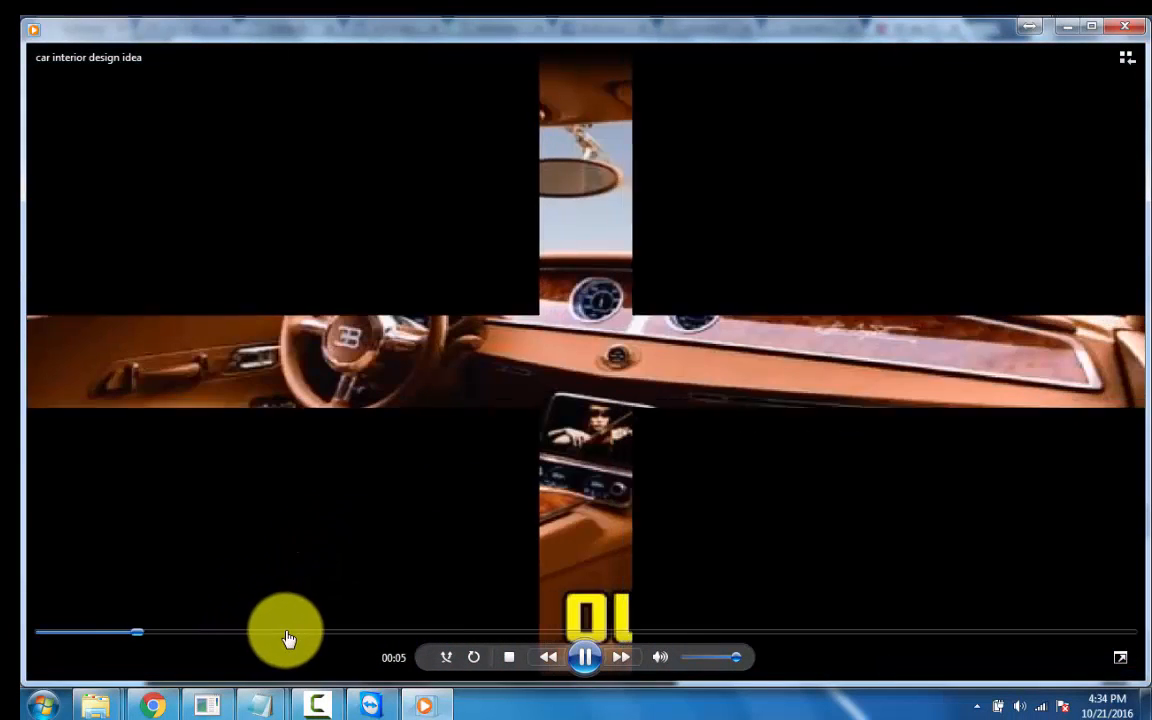
click(345, 633)
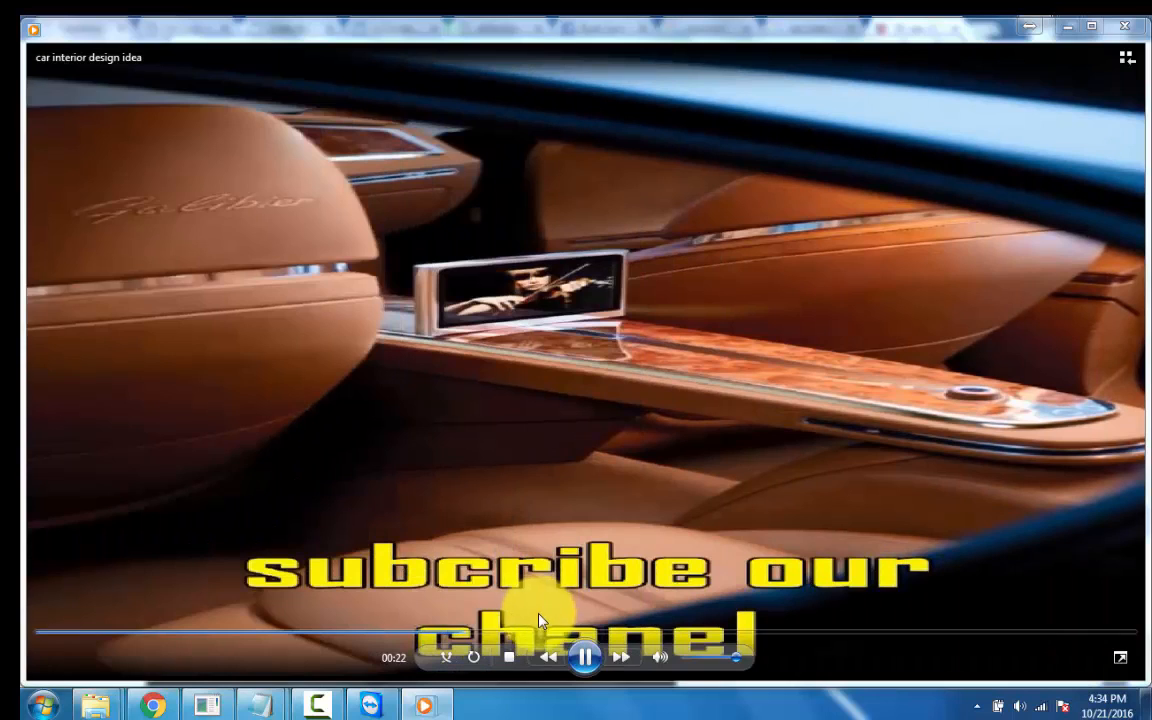
click(586, 656)
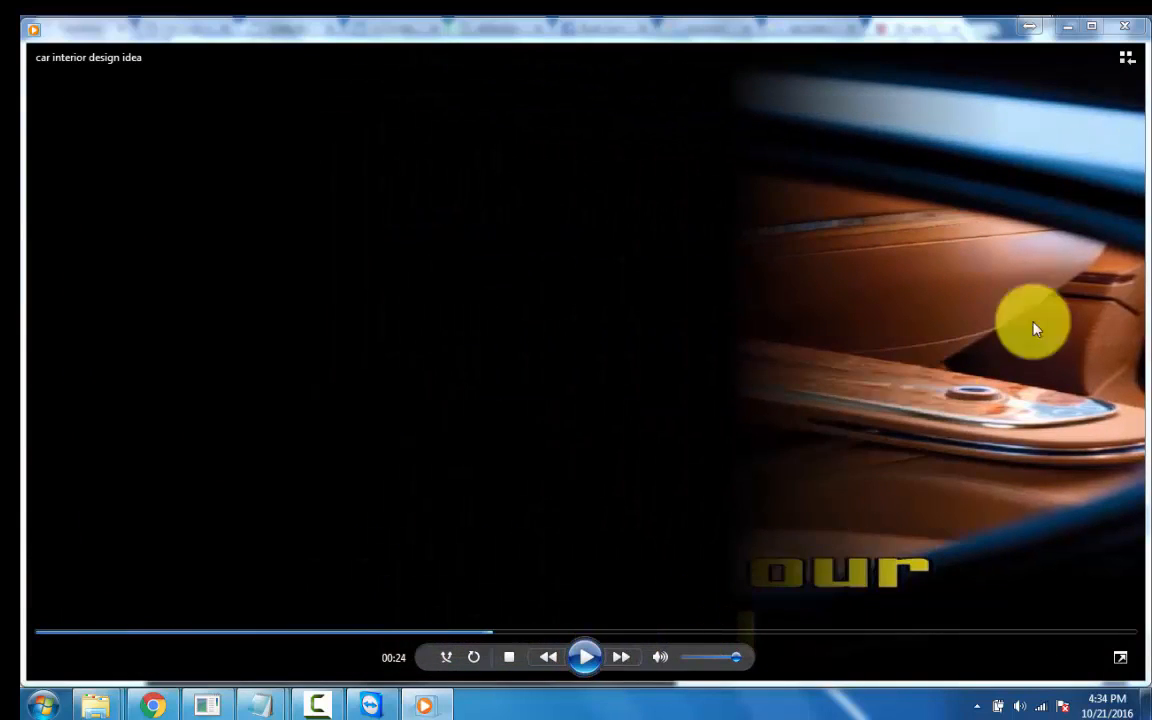
click(1122, 25)
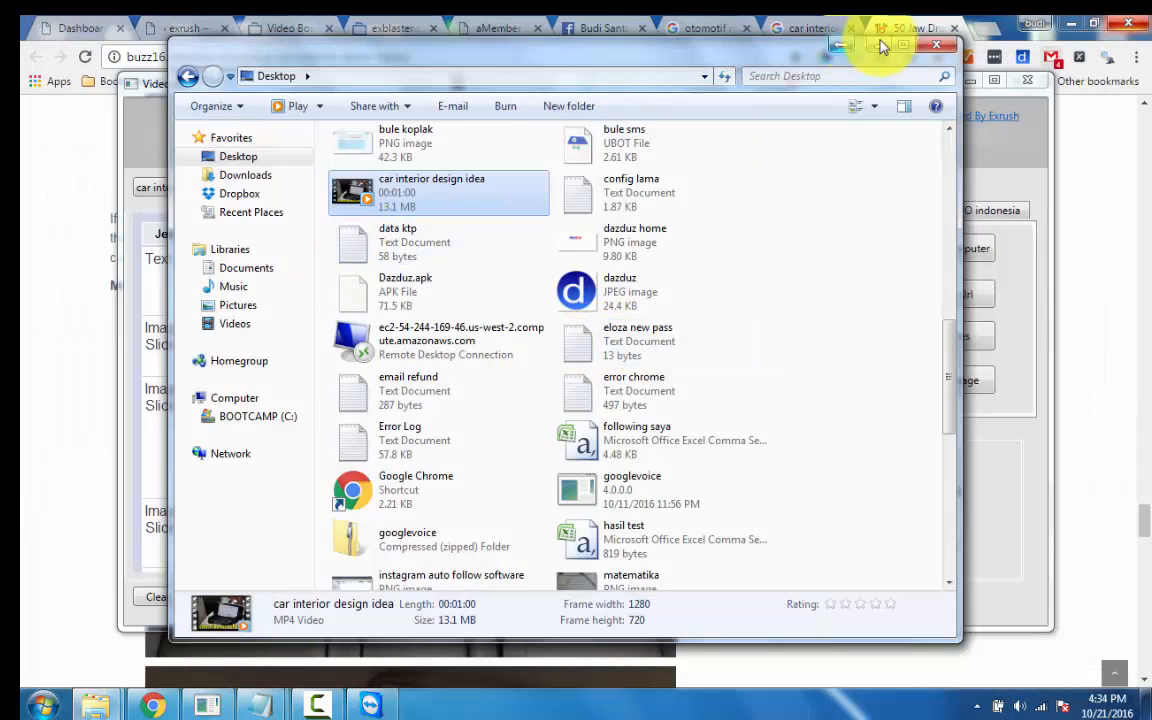
click(874, 54)
- Delete the closing text slide "Don't forget to subcribe our chanel" from the project
scroll(481, 450, down, 6)
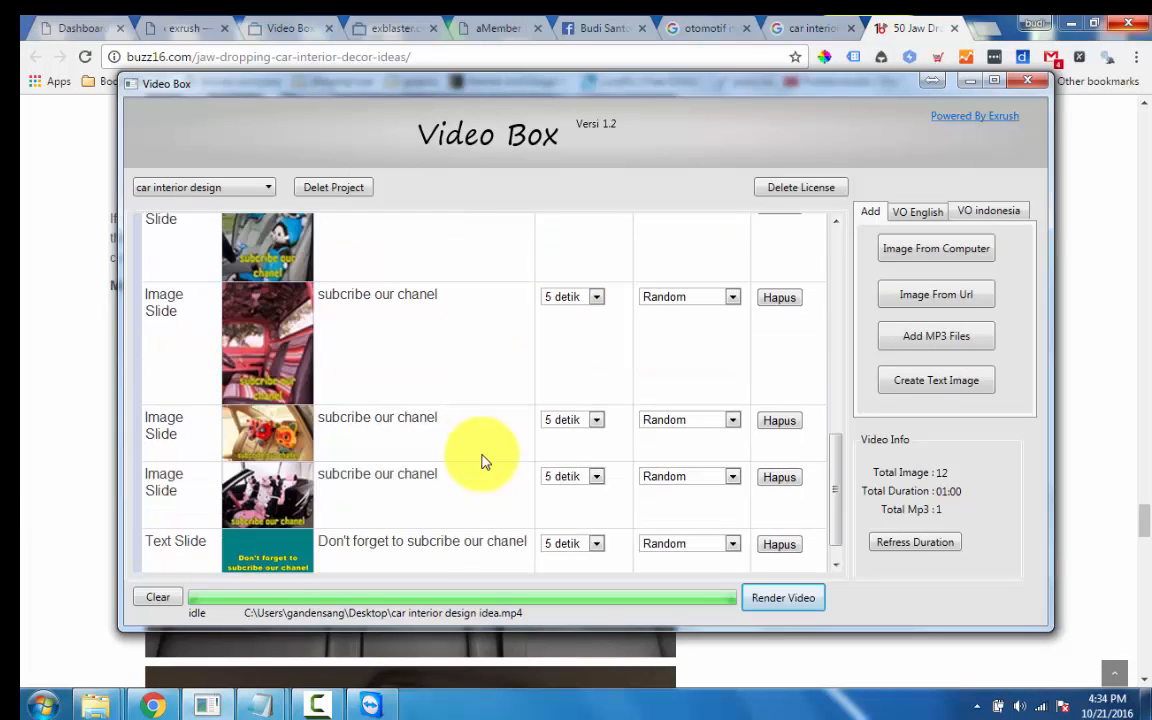
click(785, 512)
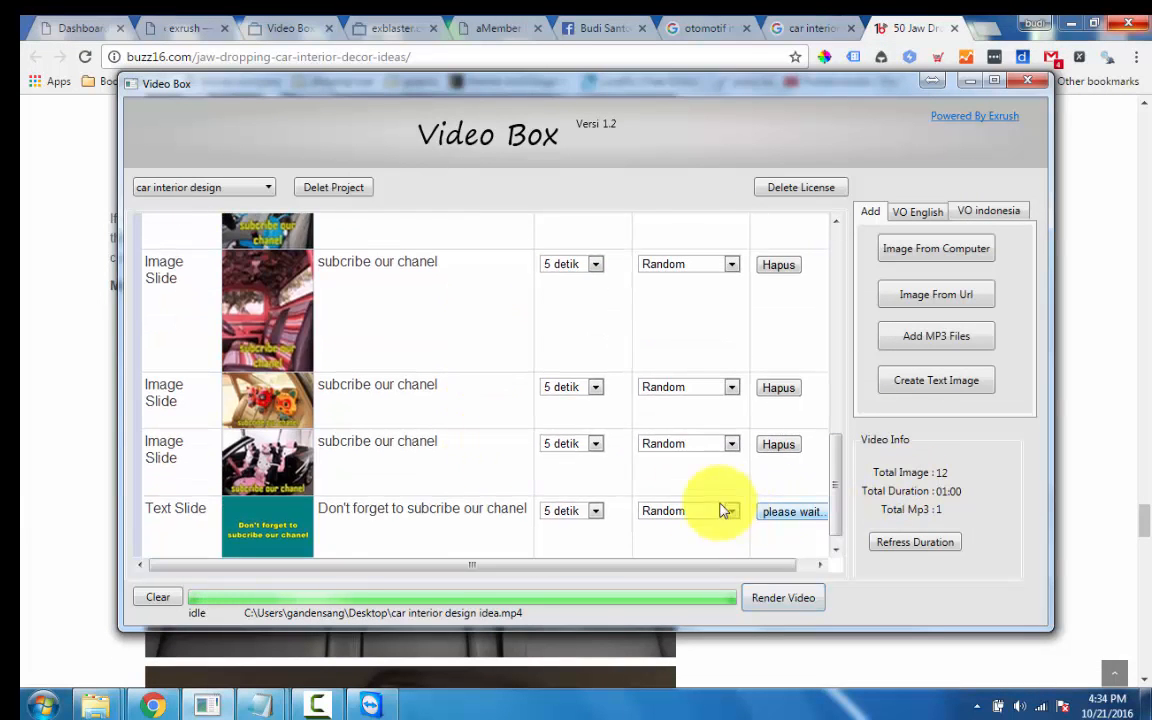
scroll(543, 411, down, 8)
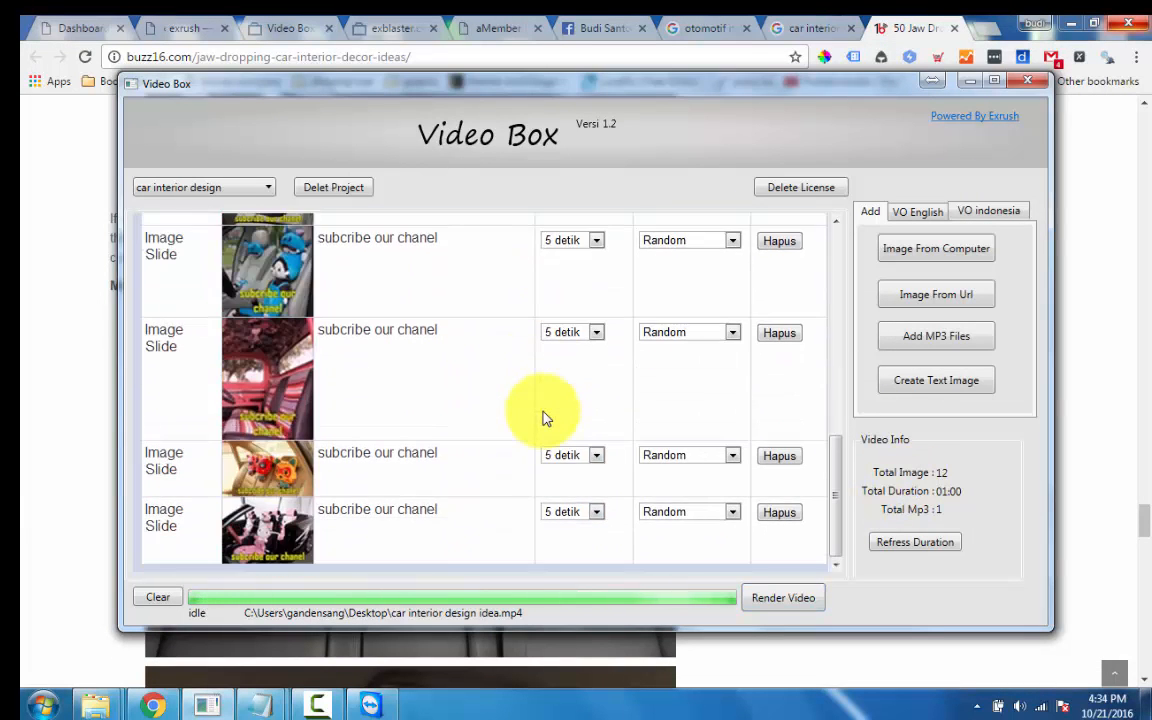
- Copy the image address of the first Movable shades photo from the browser article and load it into Video Box as a URL image
key(alt+Tab)
scroll(275, 342, down, 1)
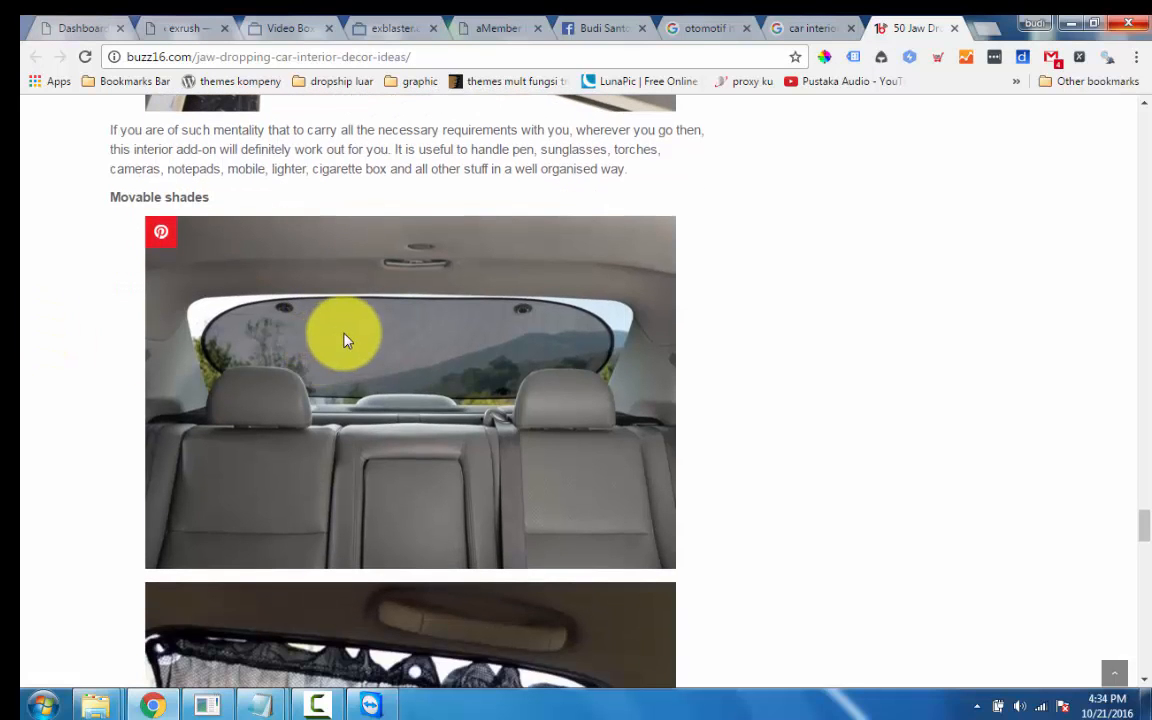
right_click(355, 340)
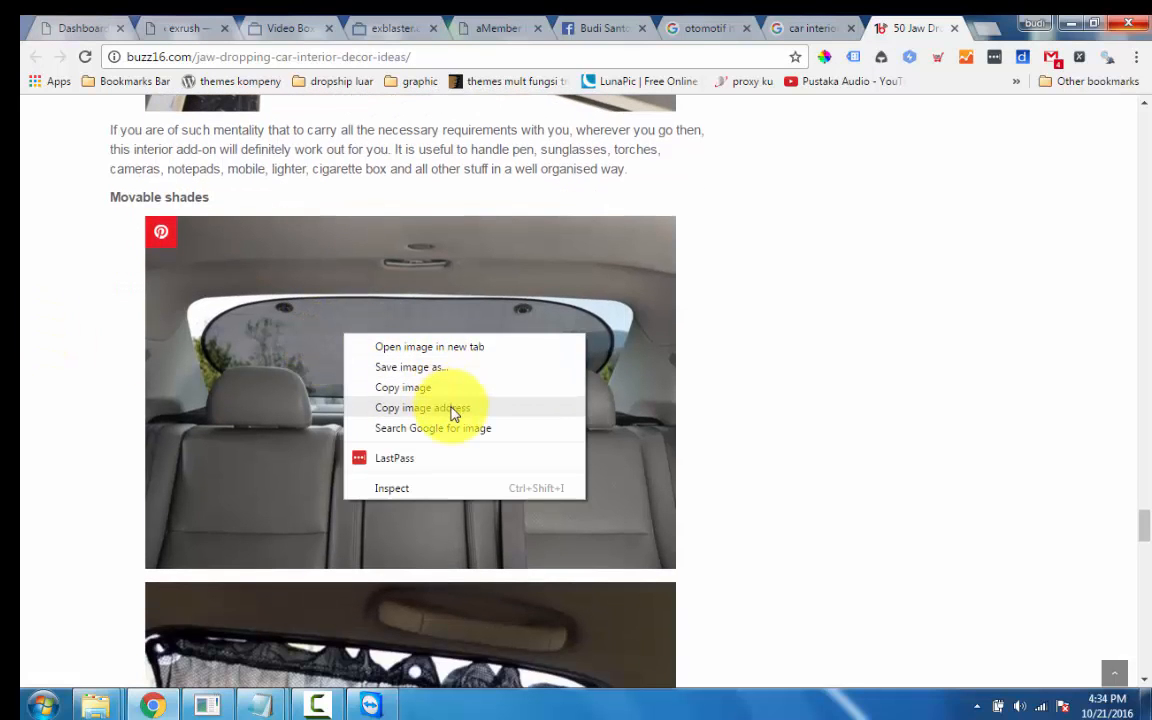
click(455, 405)
click(212, 702)
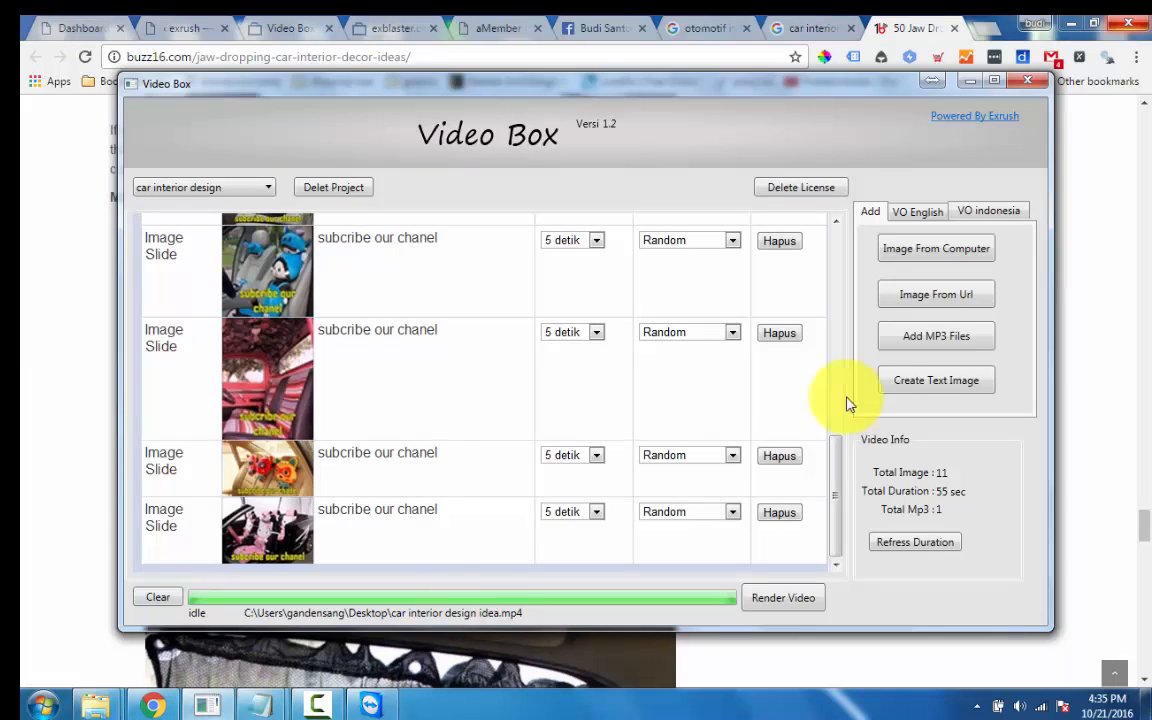
click(960, 293)
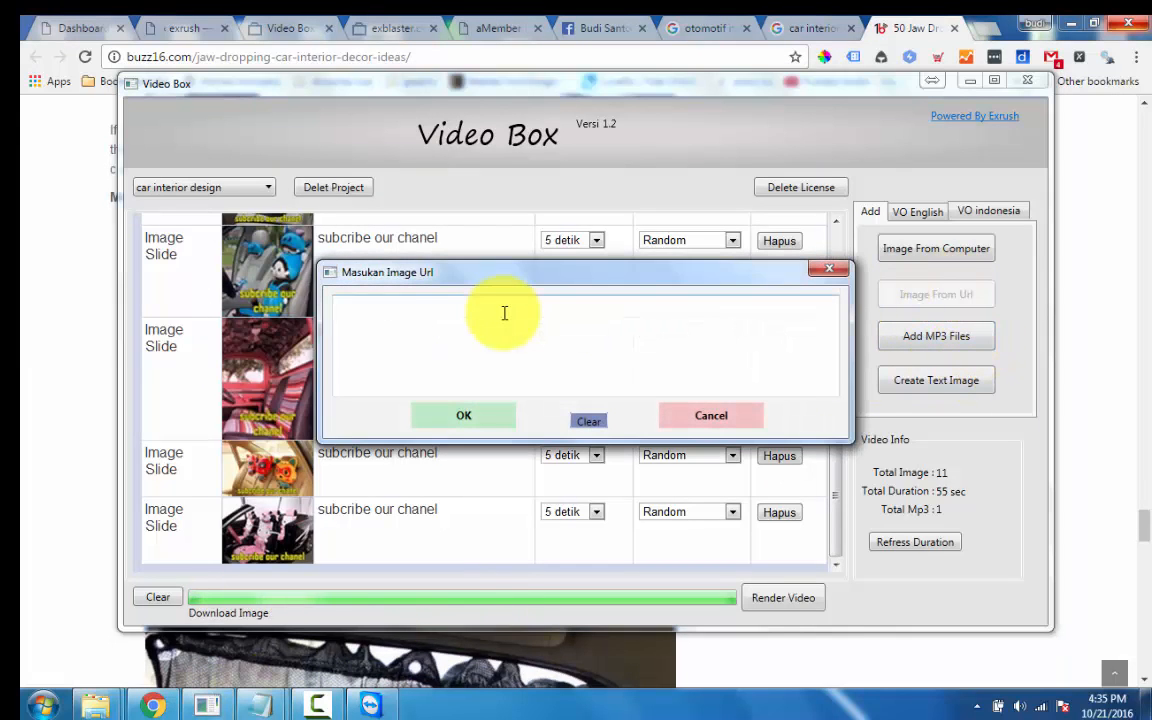
key(ctrl+v)
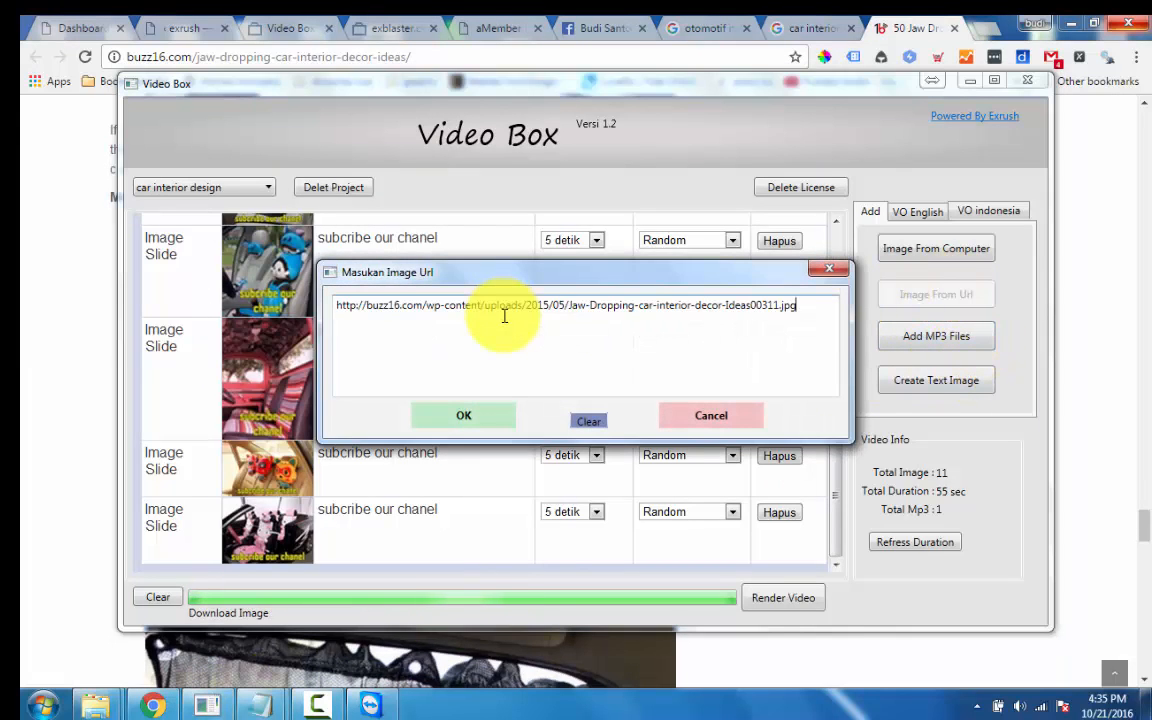
click(477, 419)
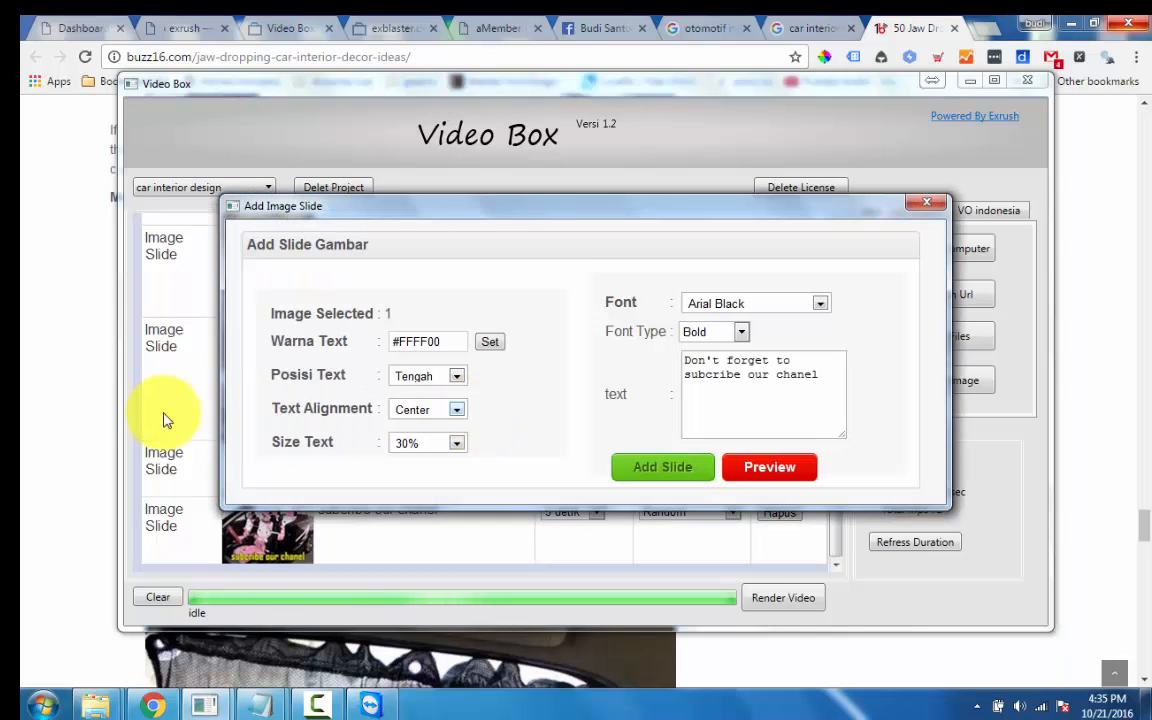
- Switch to the browser and write the caption "Movable shades" in the address bar for copying
click(64, 375)
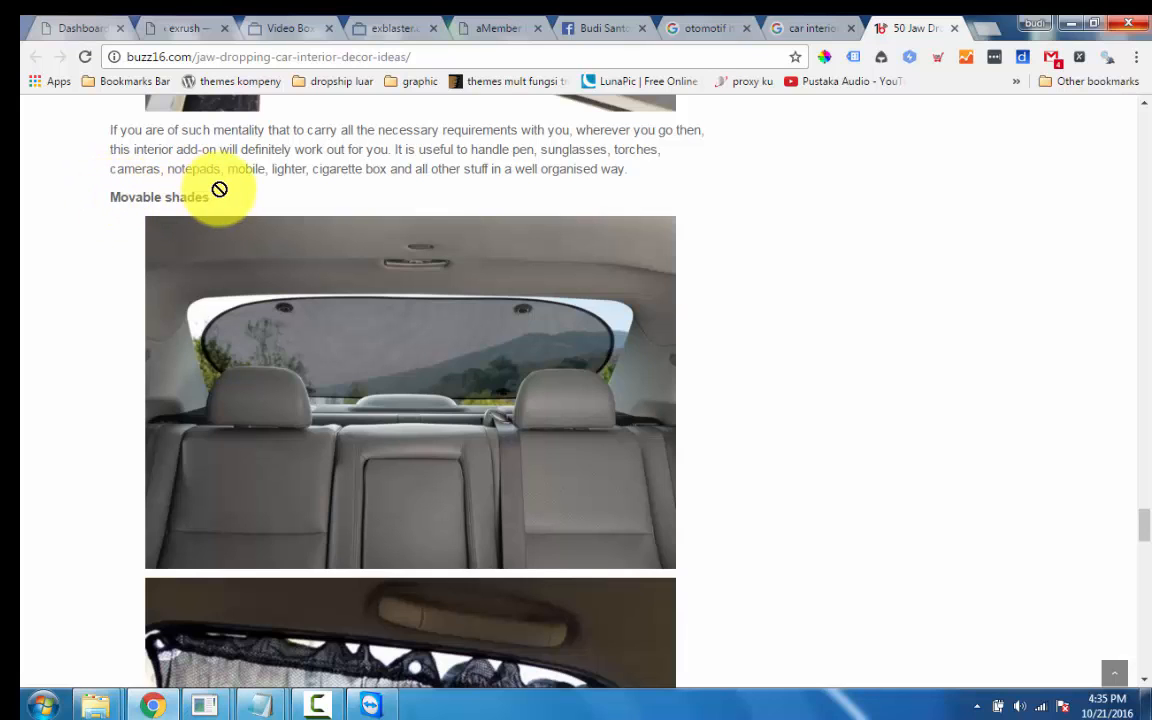
double_click(318, 57)
click(318, 57)
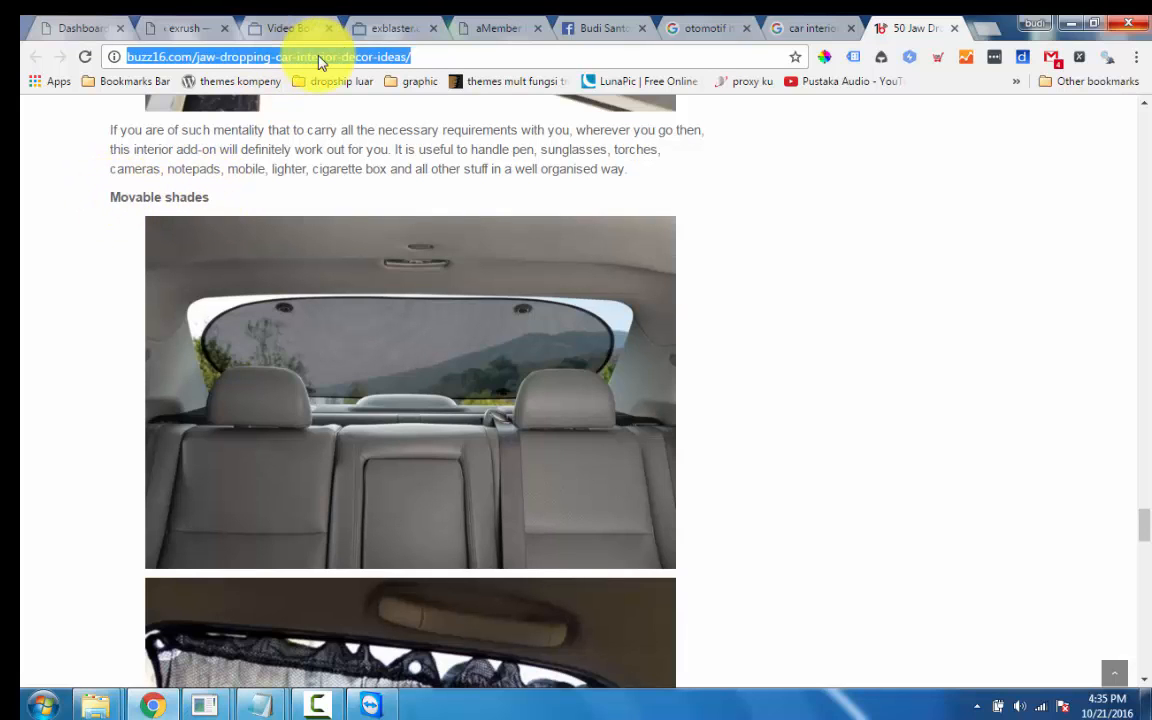
text(ov)
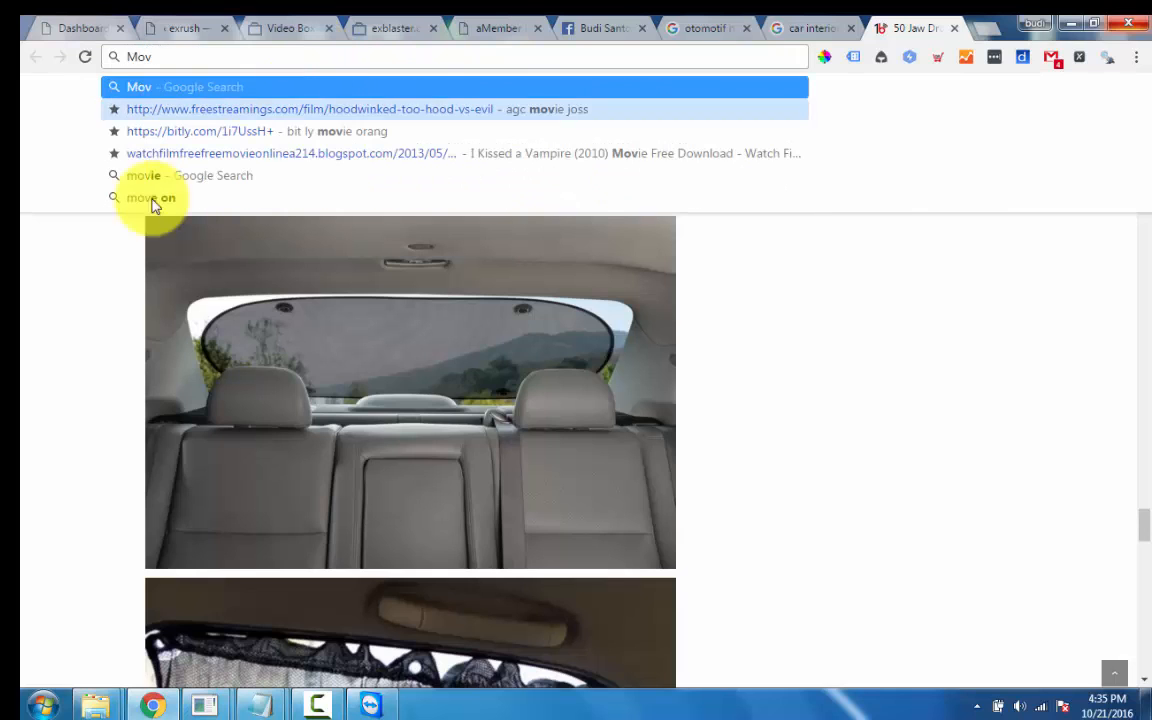
click(37, 313)
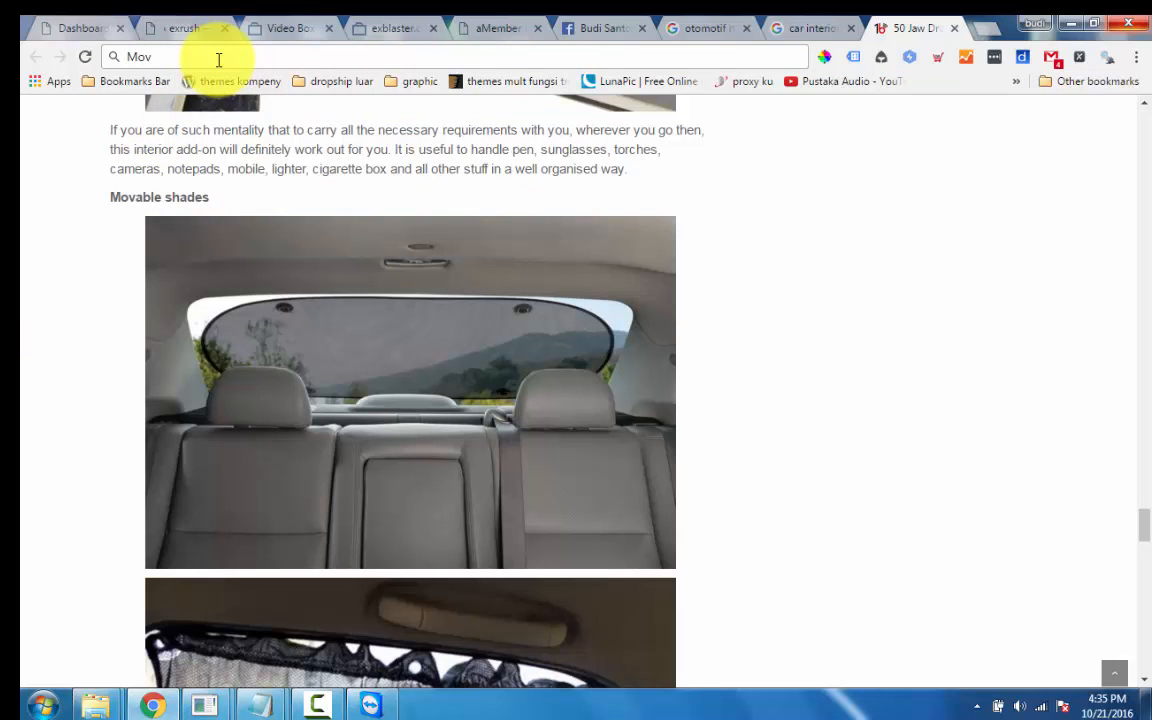
text(ab)
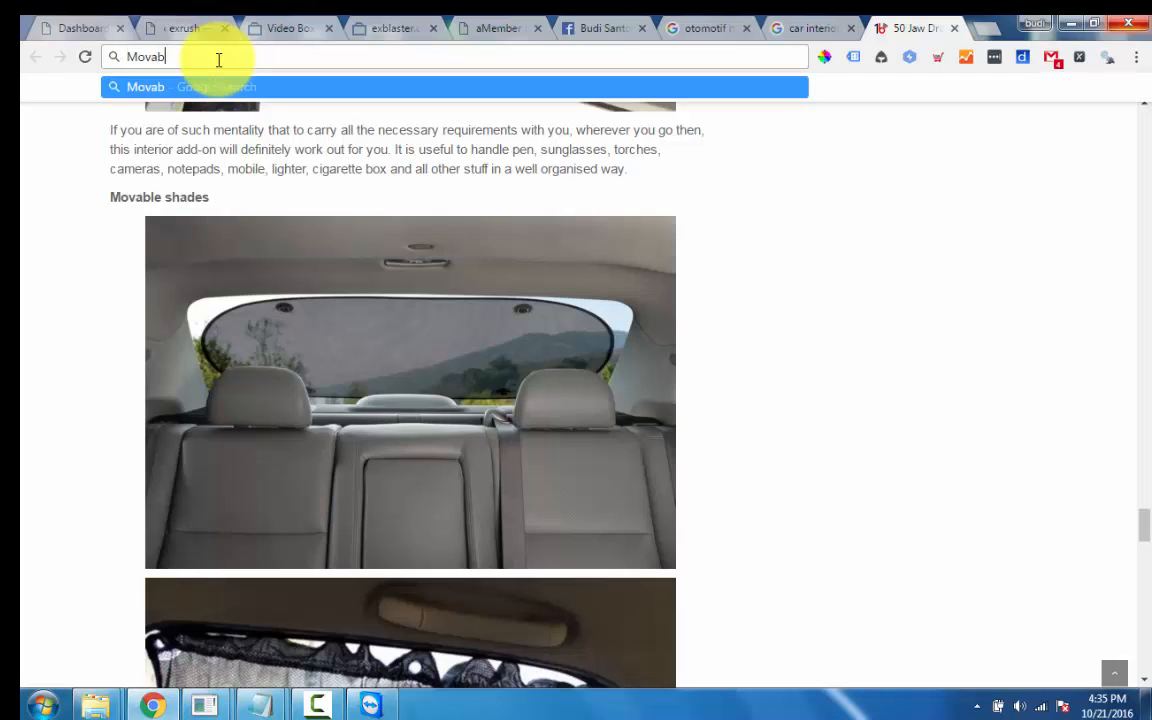
text(le shades)
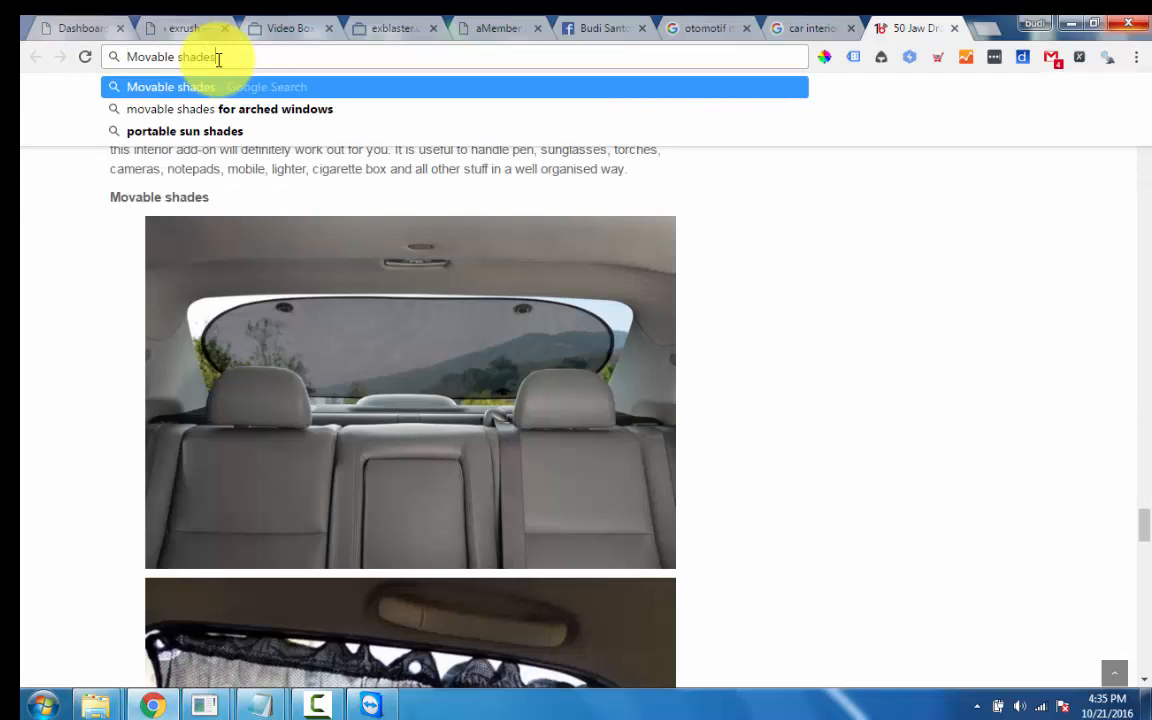
- Return to Video Box and replace the new image slide's text with the copied caption "Movable shades"
click(214, 705)
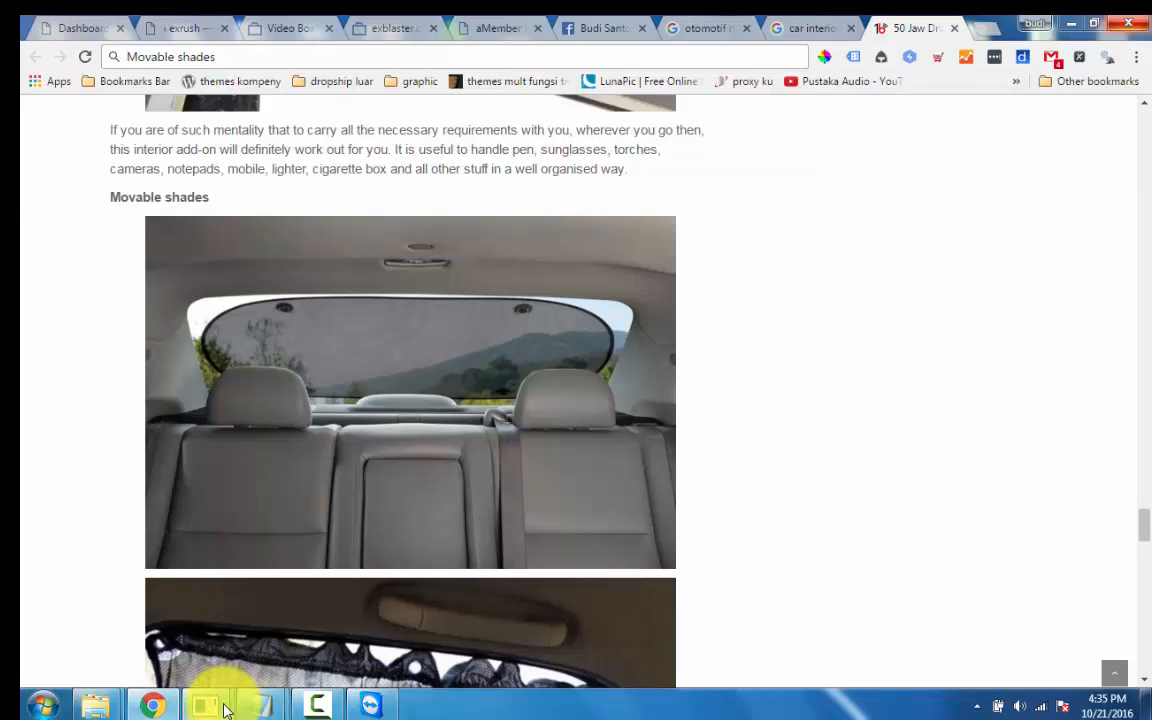
click(385, 612)
key(ctrl+v)
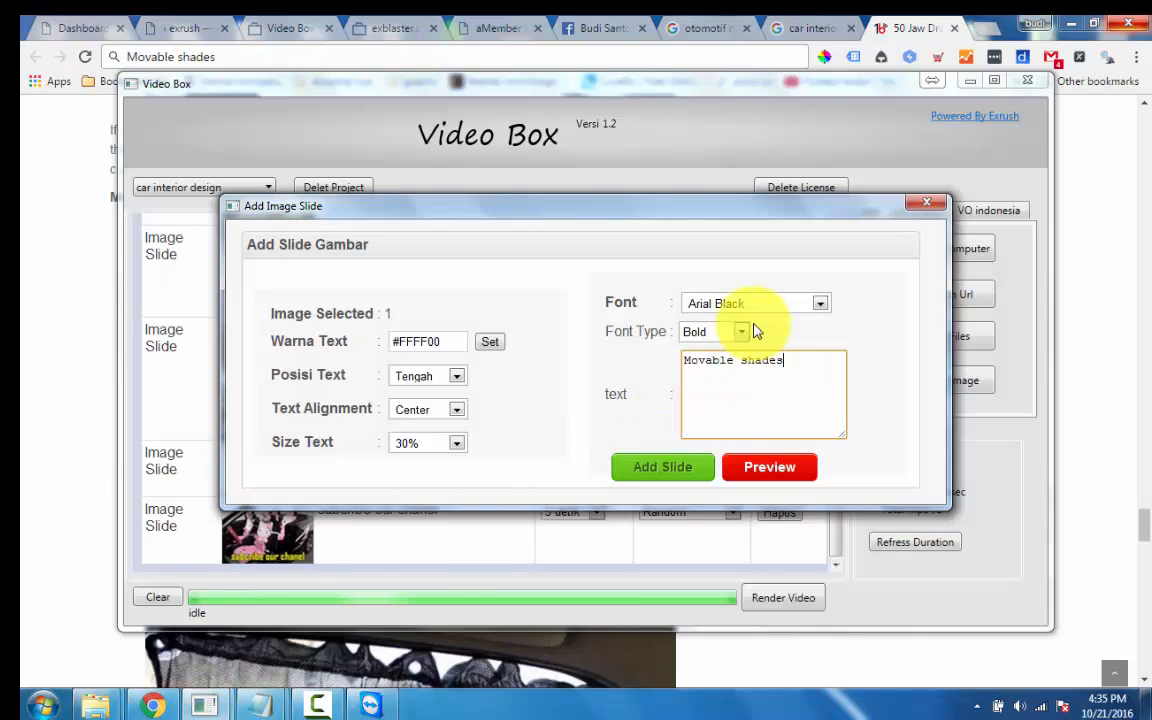
- Set the caption font of the Movable shades image slide to Andalus and preview the slide
click(795, 306)
click(771, 364)
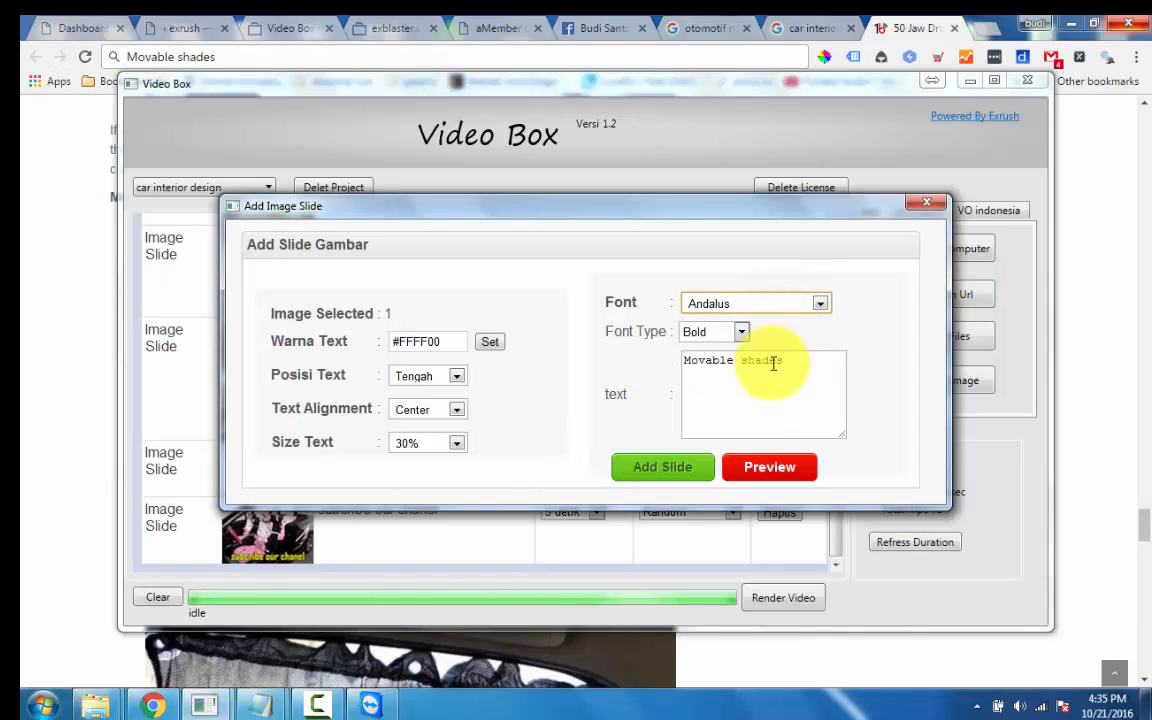
click(776, 470)
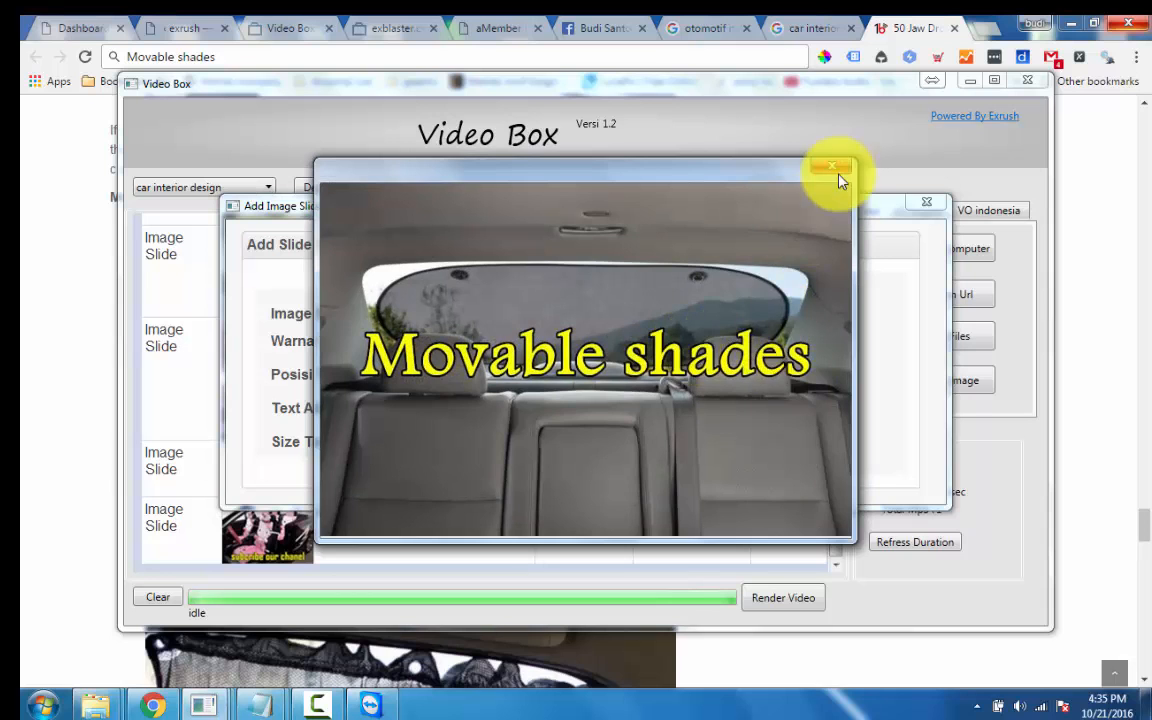
click(836, 167)
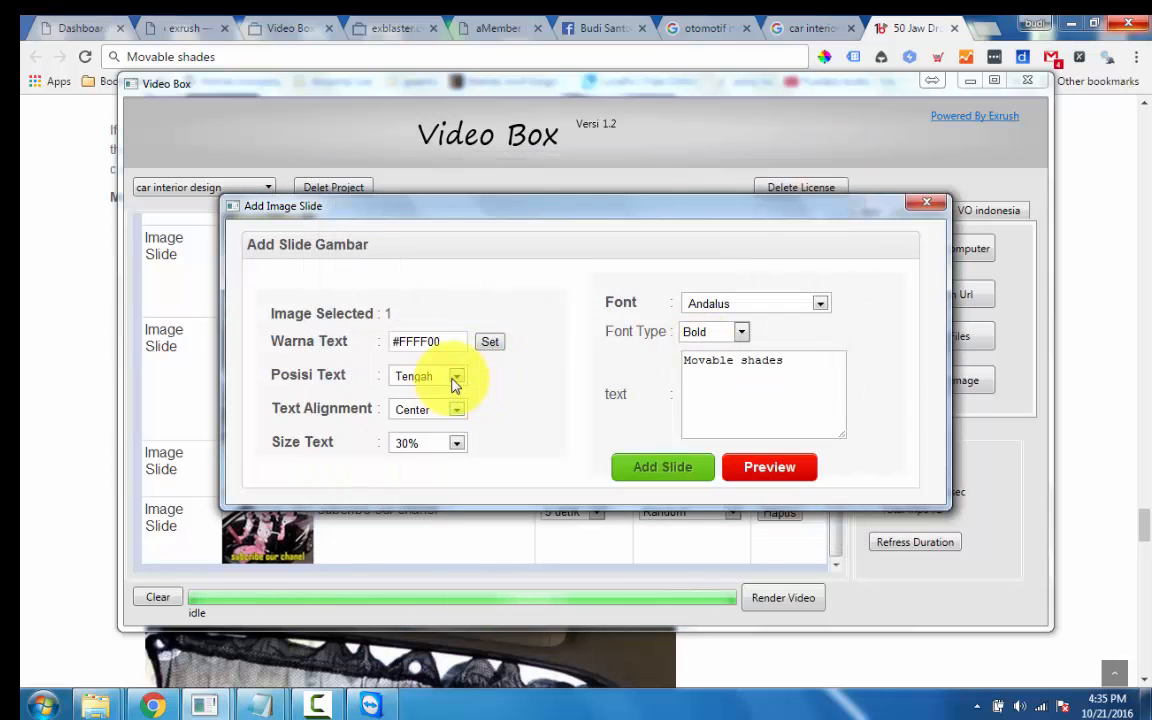
- Set the caption's text position to Bawah, preview the slide, and add it to the project
click(439, 425)
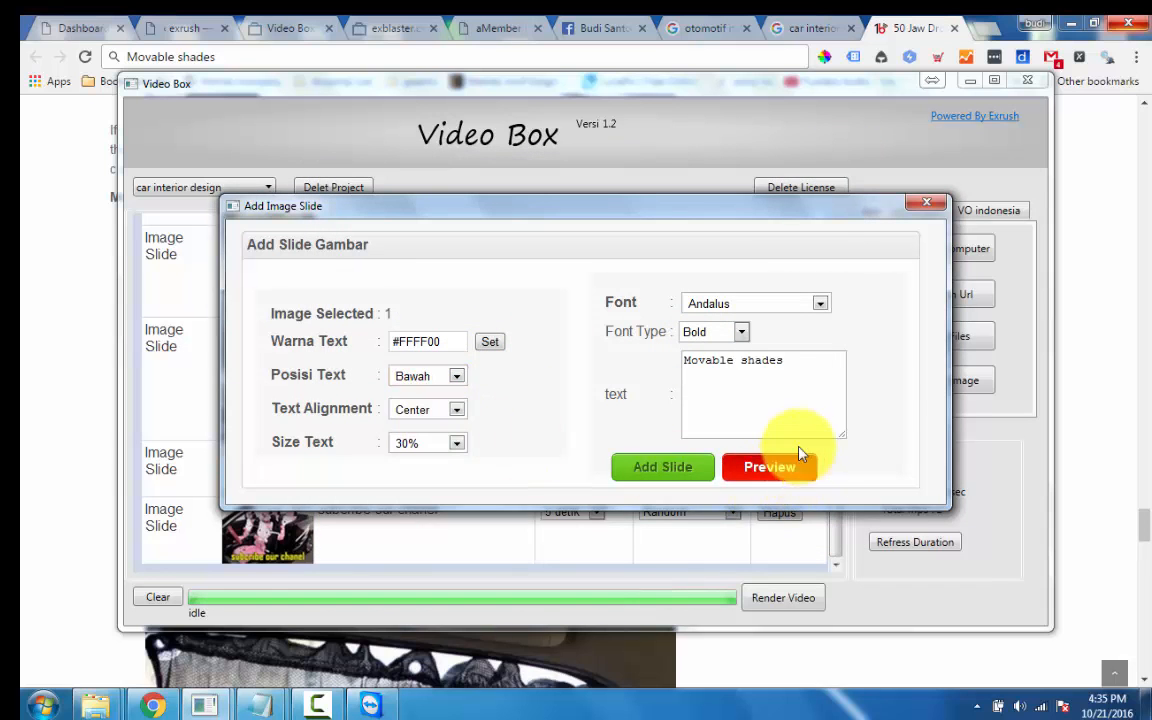
click(798, 458)
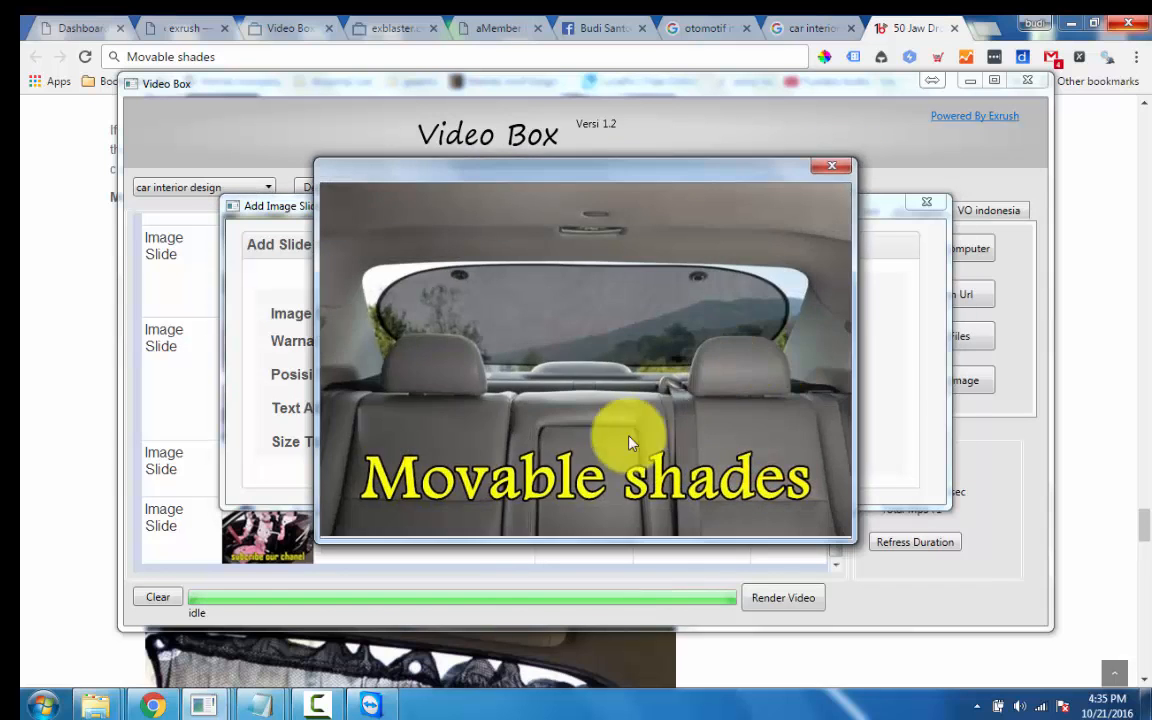
click(838, 170)
click(672, 472)
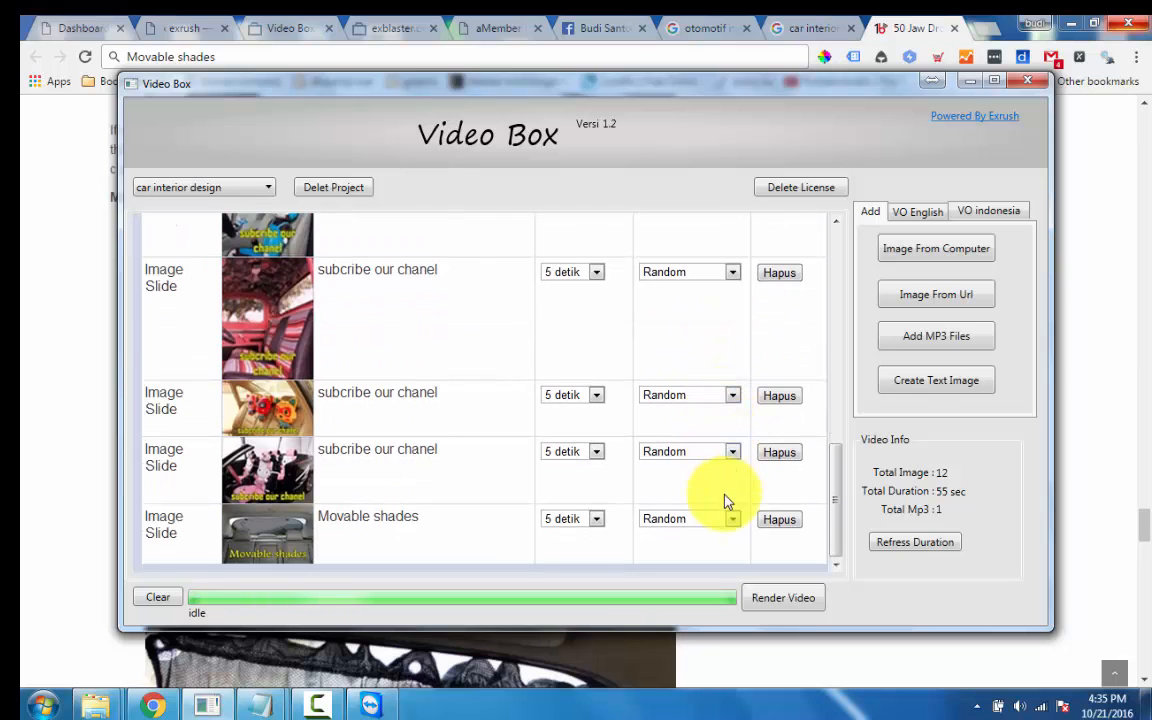
- Set the transitions of the three slides before the Movable shades slide to "-", Create Fade and Fade, in slide order
click(731, 395)
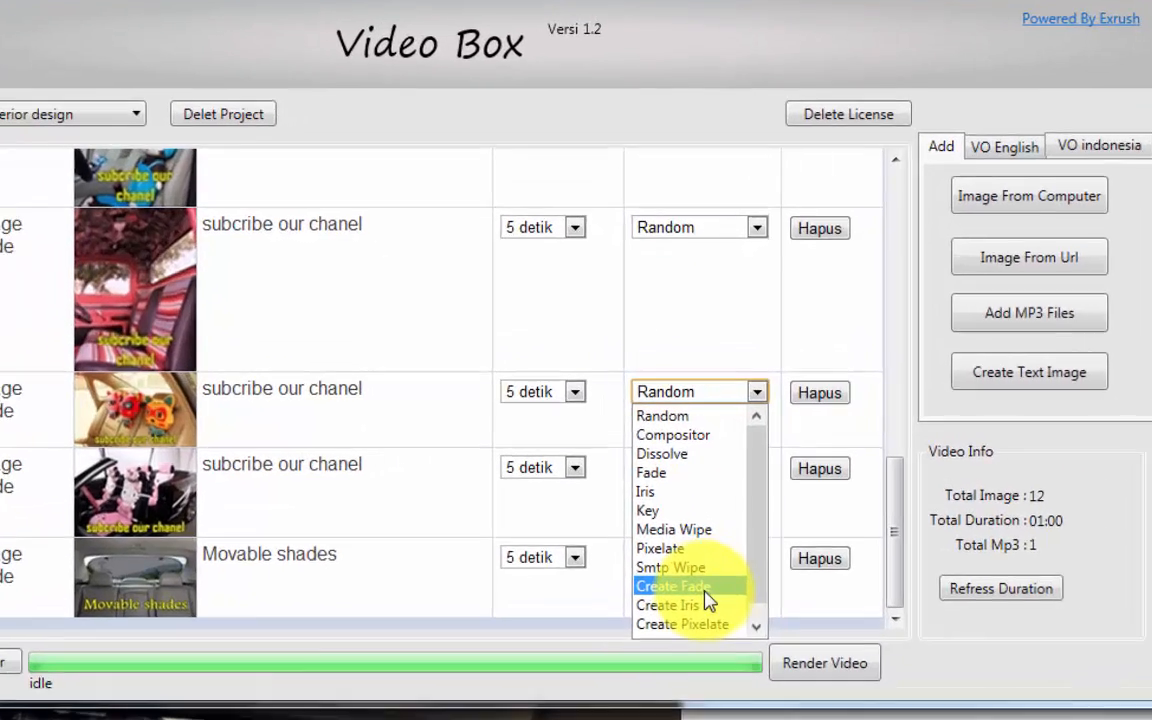
click(695, 541)
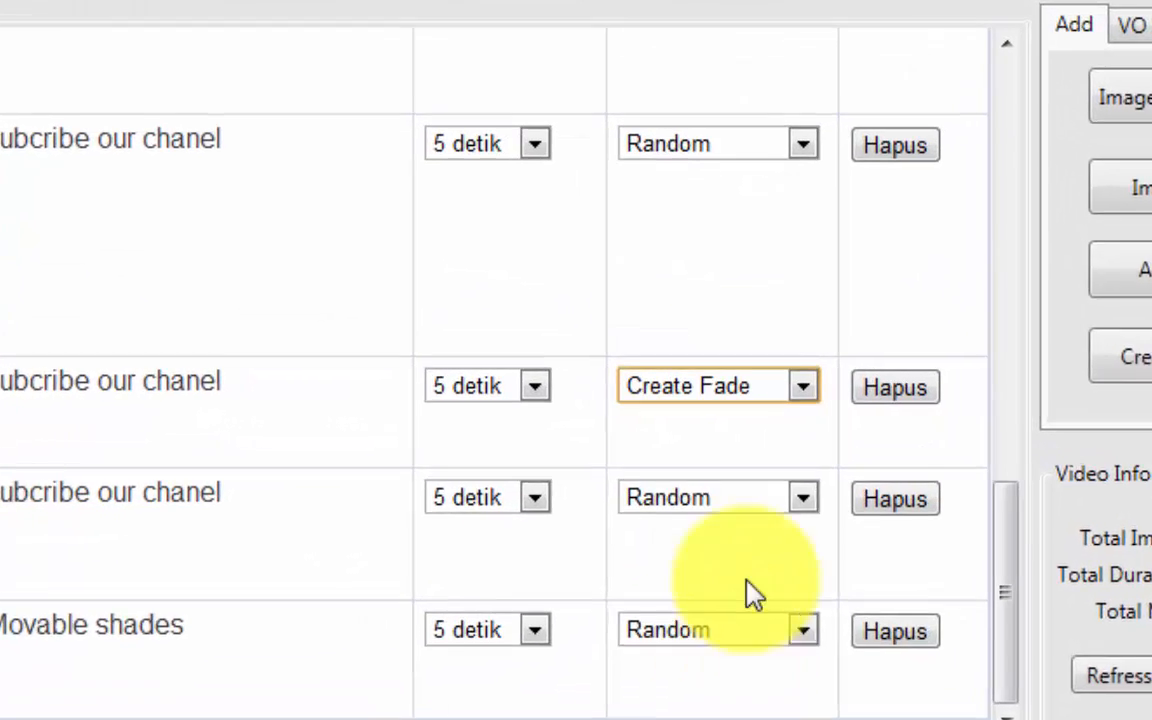
click(712, 452)
click(752, 662)
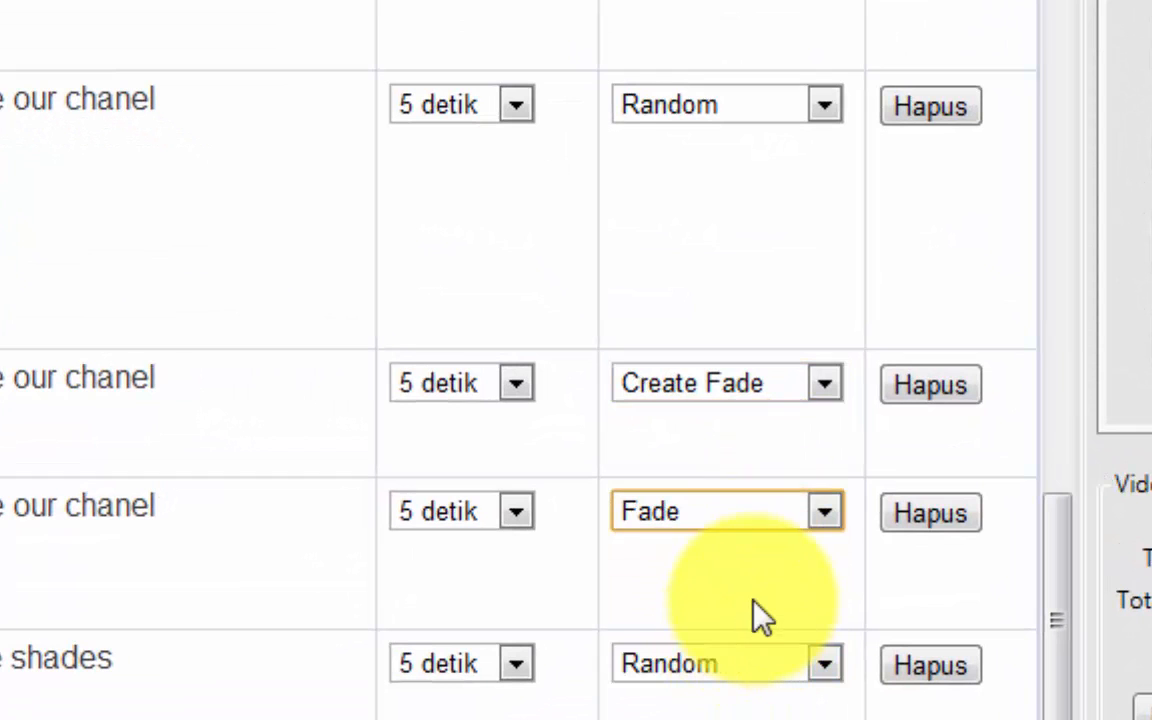
click(738, 110)
scroll(745, 380, down, 1)
click(738, 505)
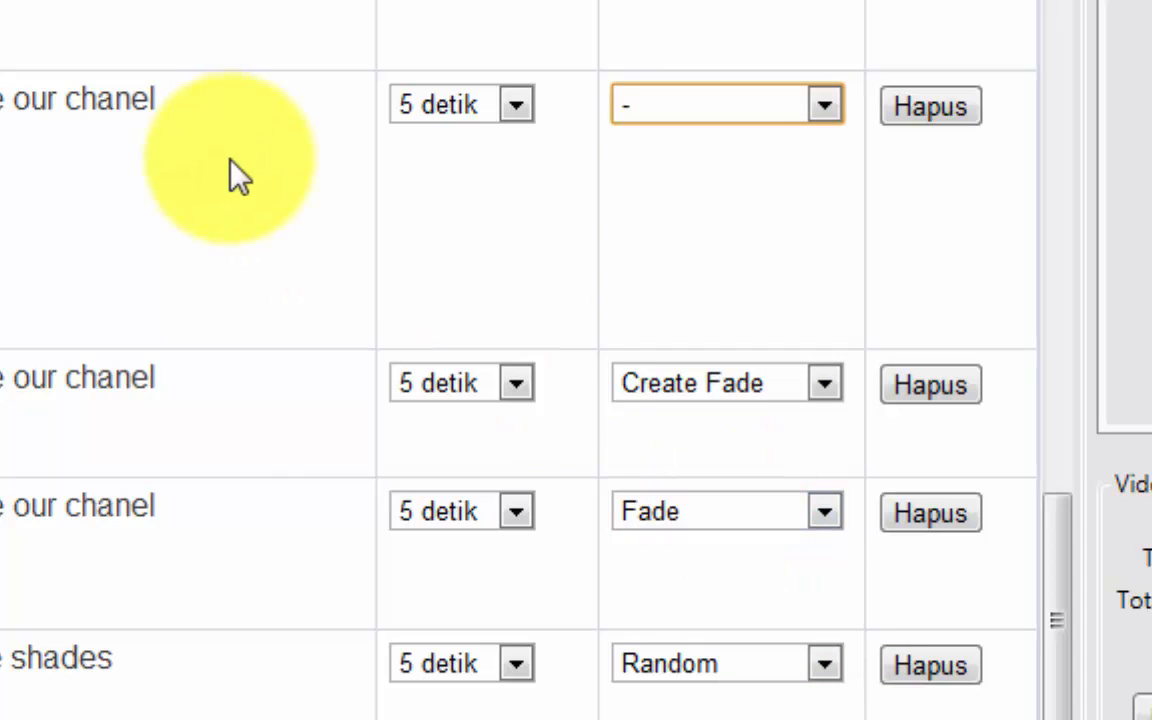
scroll(700, 345, up, 1)
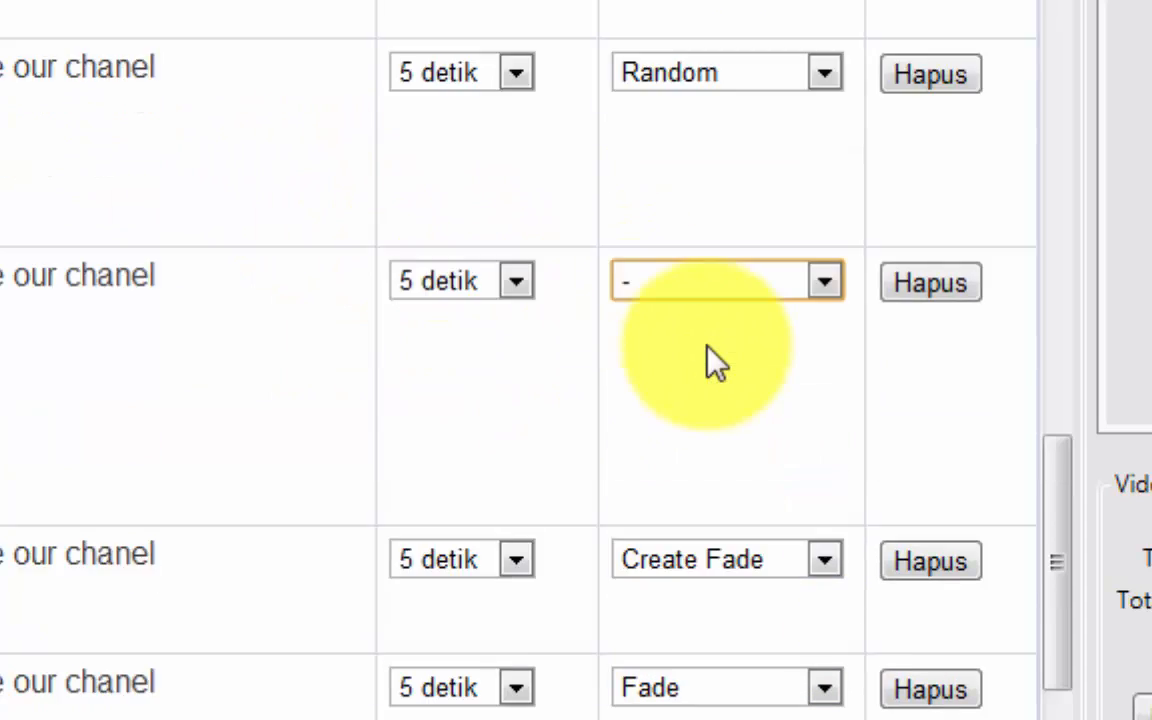
scroll(716, 380, down, 1)
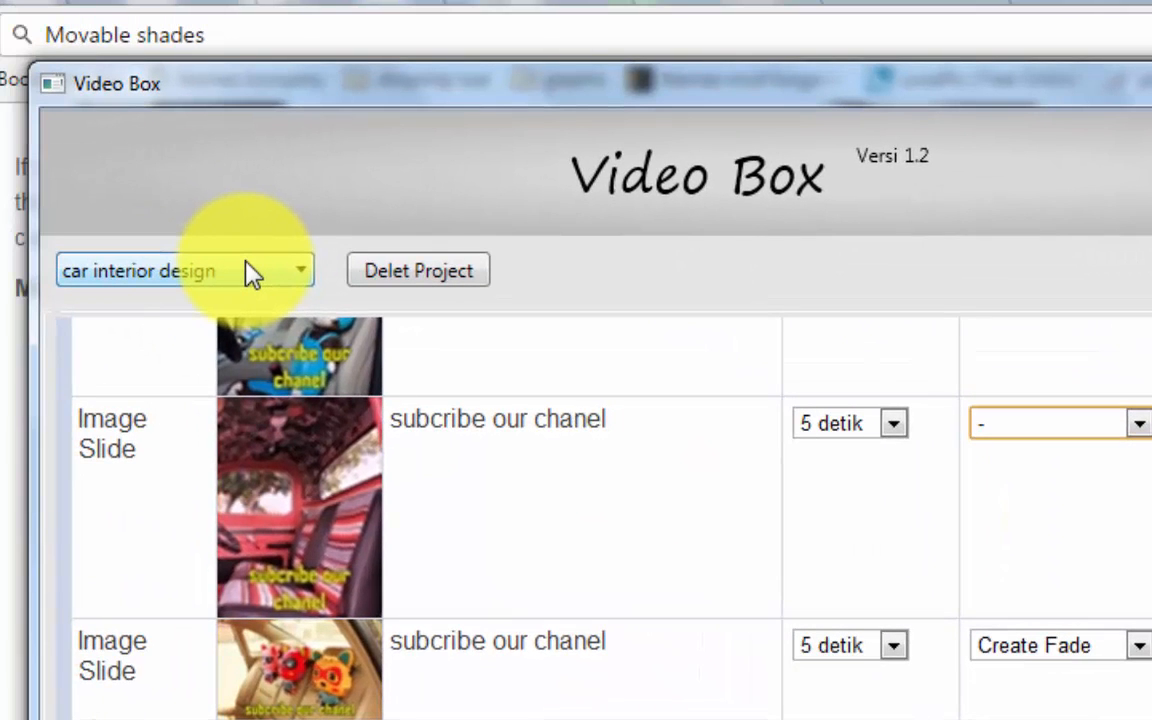
- Open the produk1 project, return to the car interior design project, and review its slide list
click(205, 273)
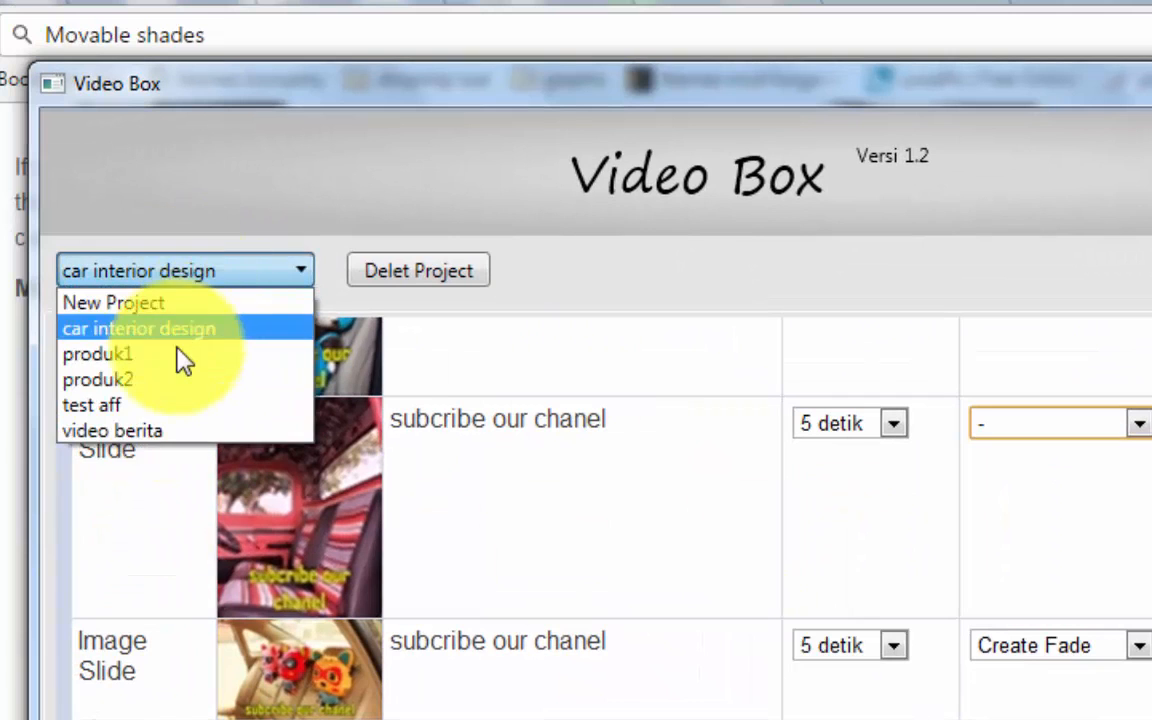
click(178, 362)
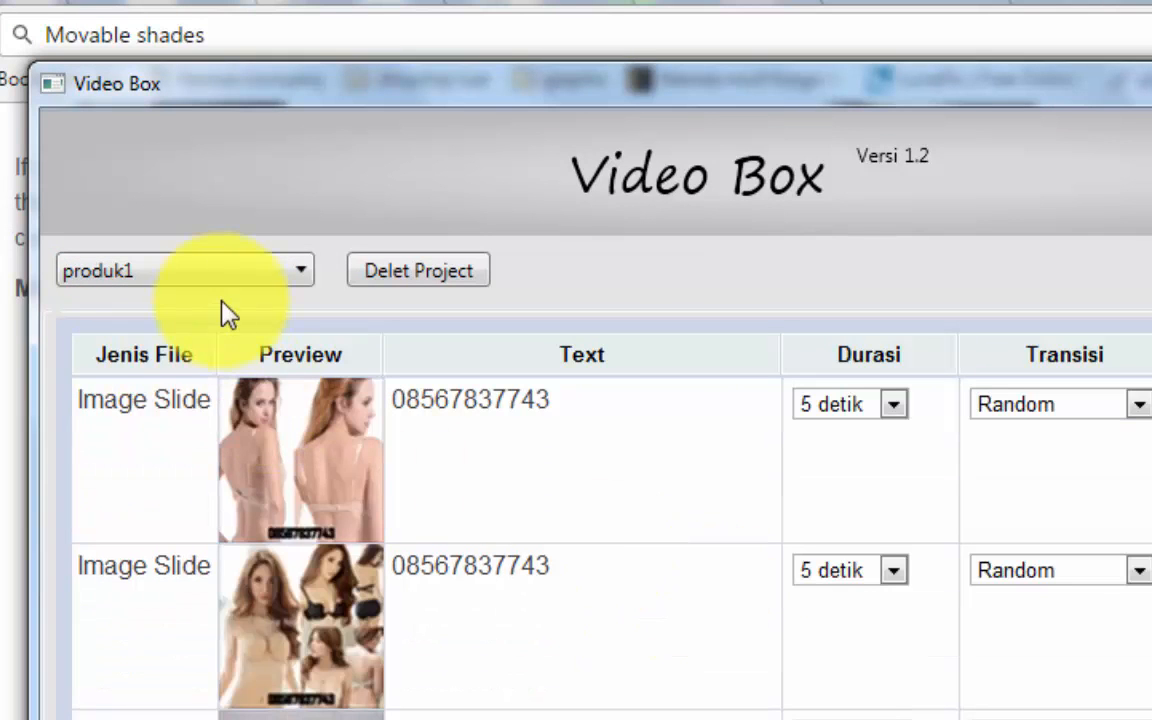
click(247, 285)
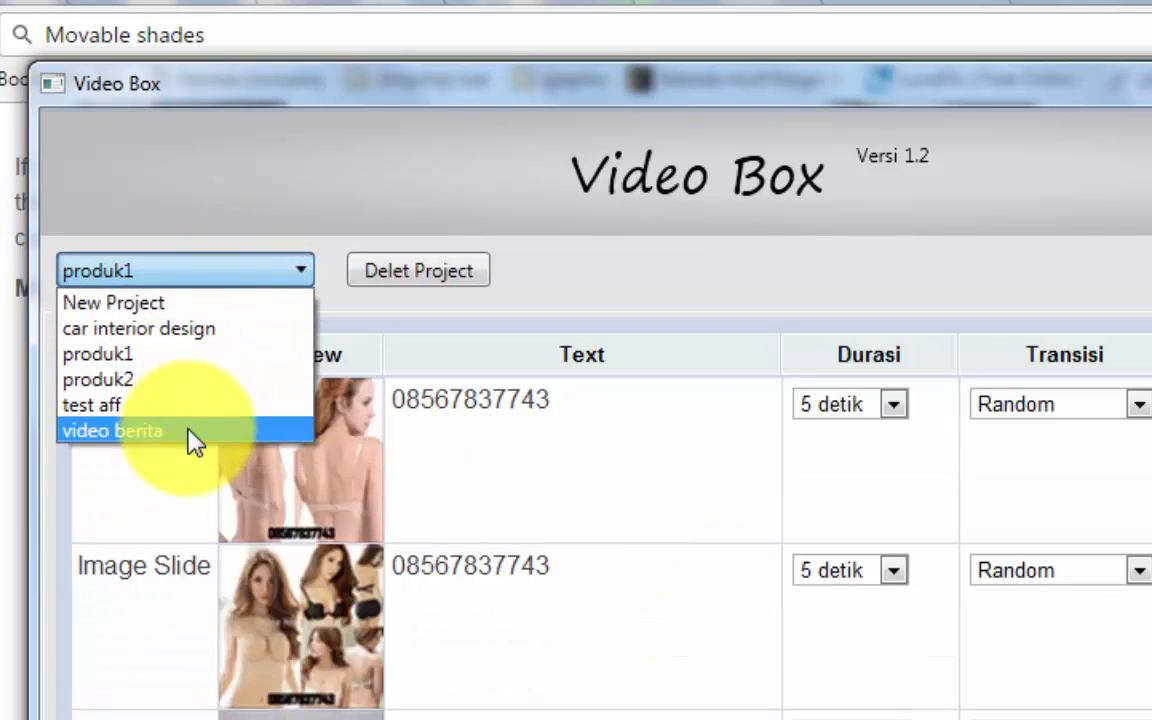
click(199, 330)
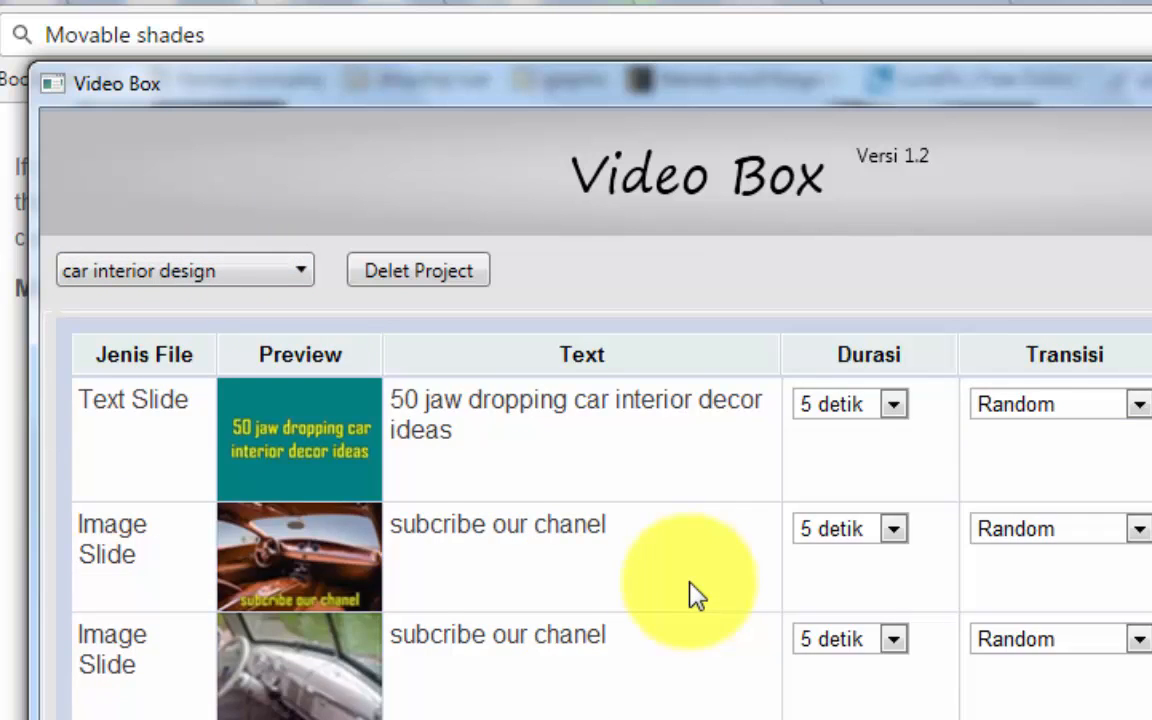
scroll(690, 597, down, 3)
scroll(690, 600, down, 3)
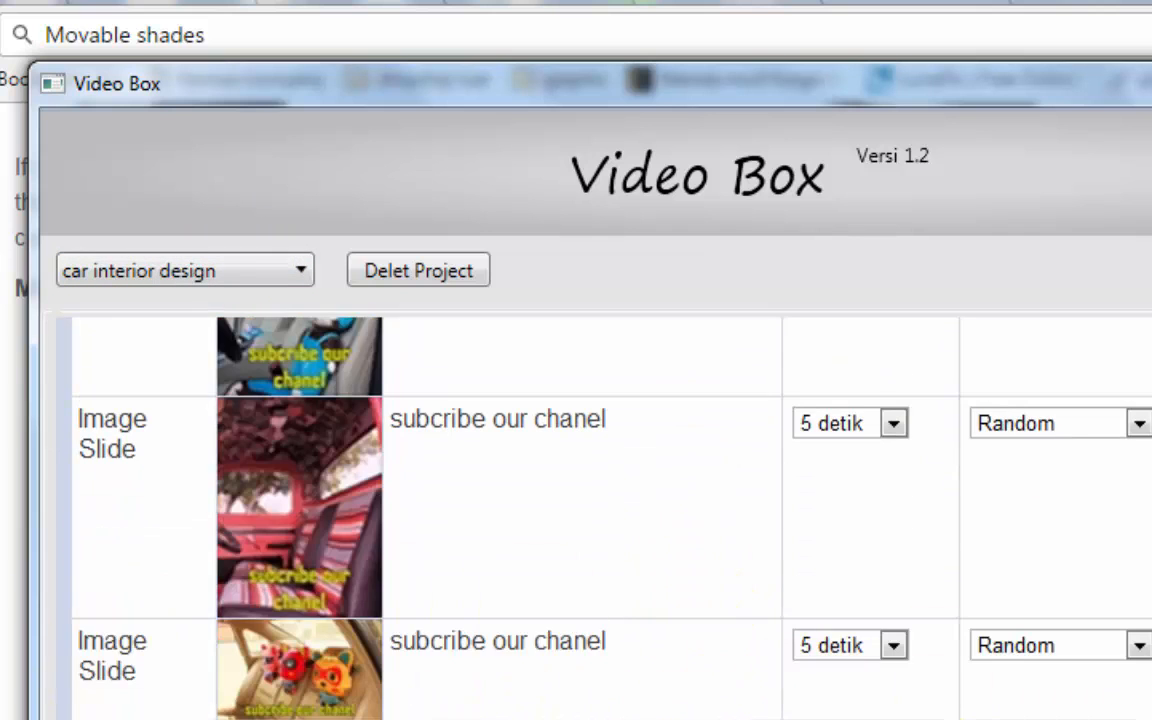
scroll(748, 540, up, 1)
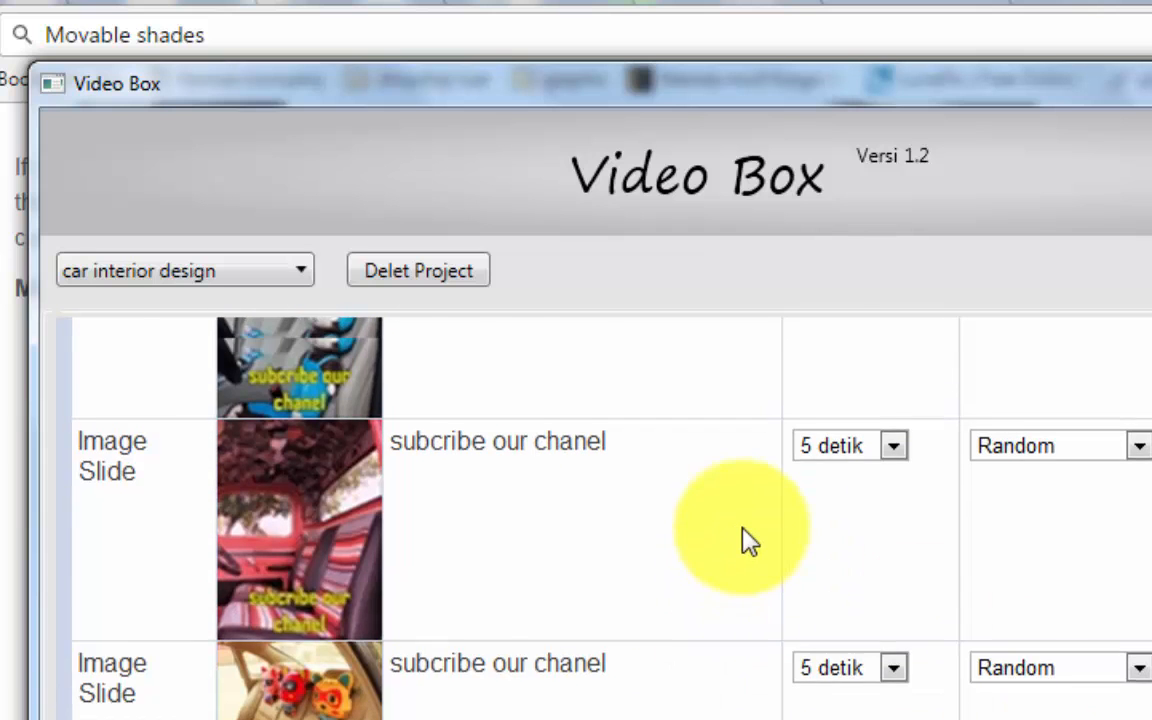
scroll(748, 540, up, 5)
- Switch to the browser article and go to the mesh window curtain photo below the first Movable shades photo
key(alt+Tab)
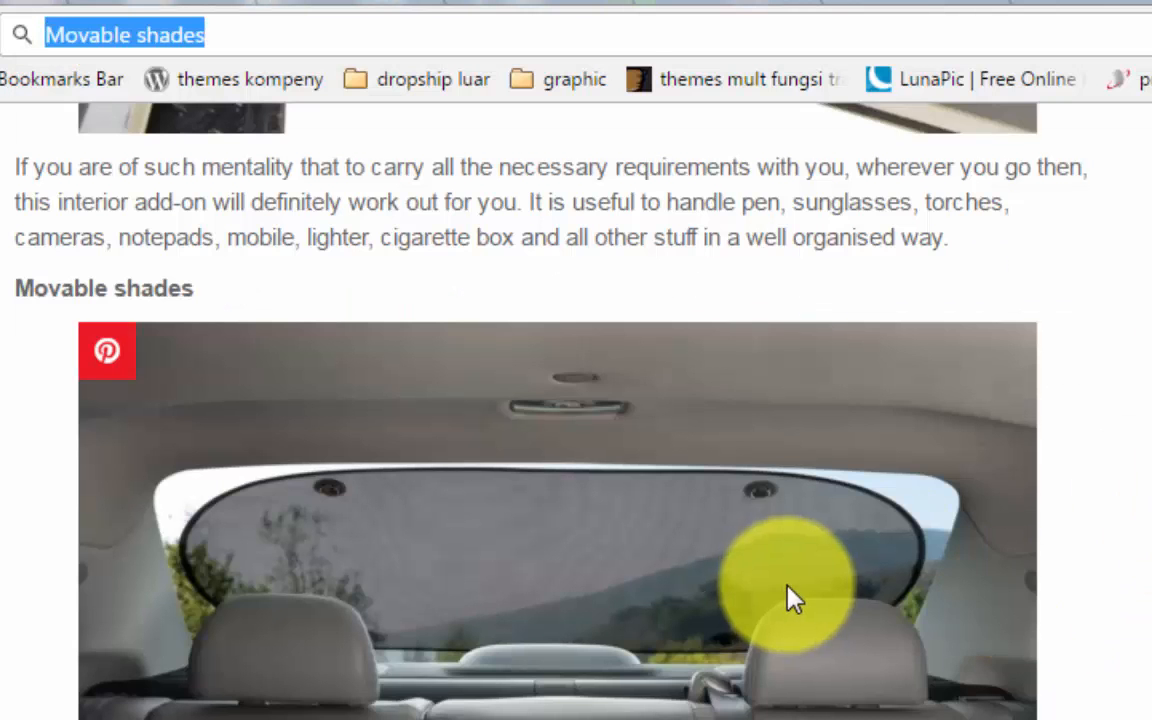
scroll(792, 598, down, 5)
scroll(892, 597, down, 3)
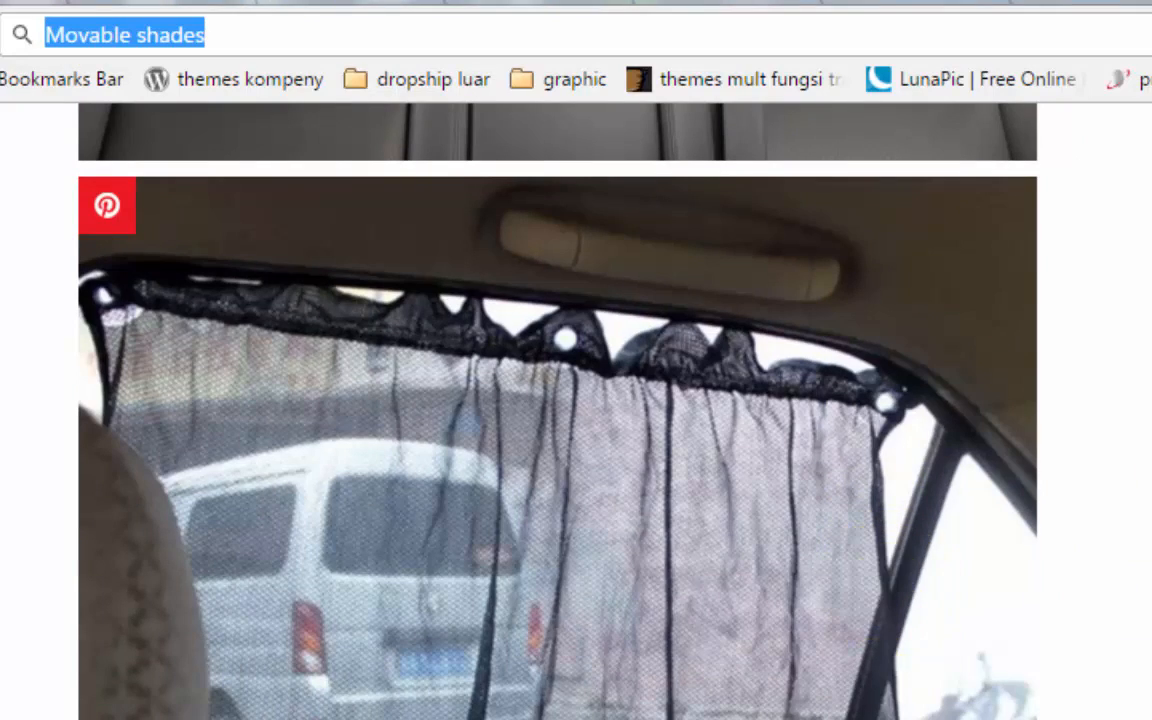